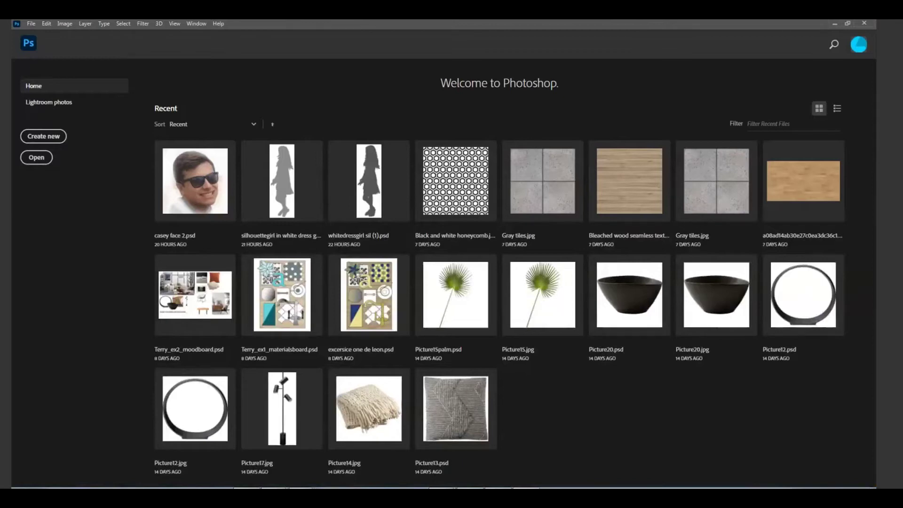
Step: Start a new document and name it with the author's surname followed by "_Ex5Elevation"
click(30, 24)
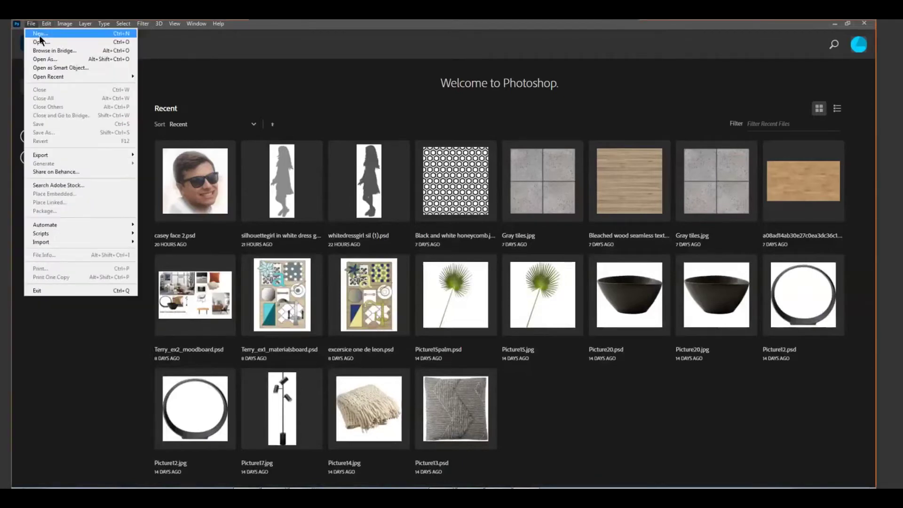
click(40, 35)
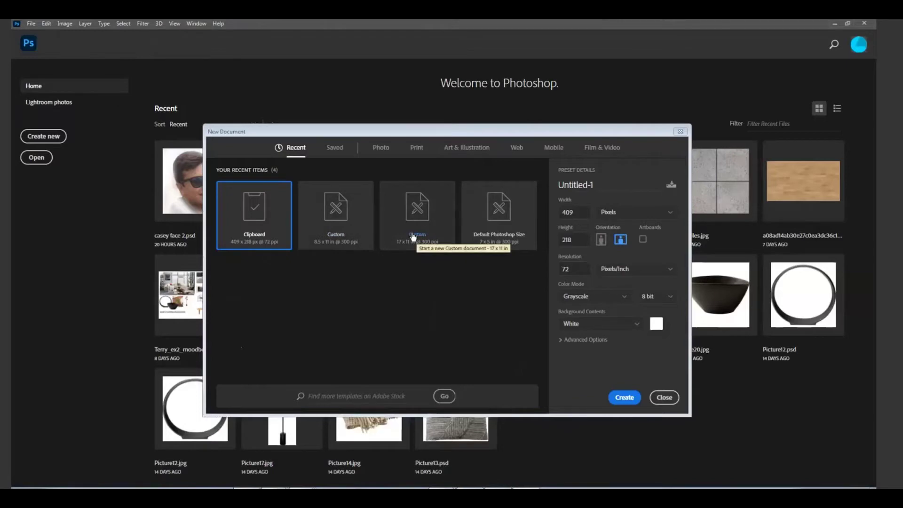
click(599, 185)
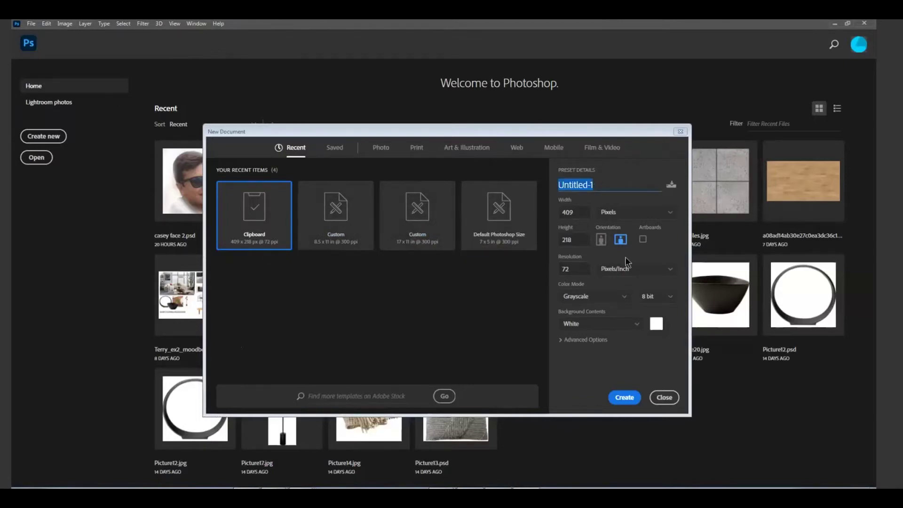
key(BackSpace)
text(Golab_ExS)
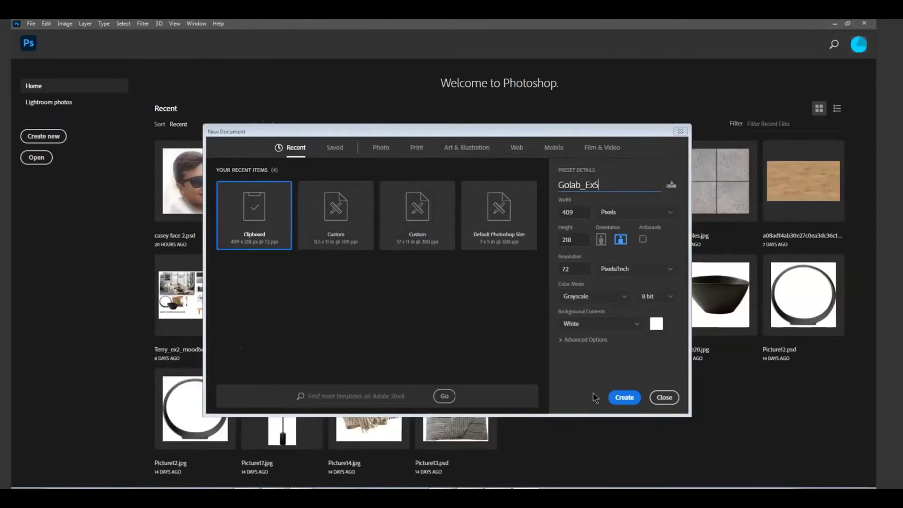
text(Elevation)
Step: Switch the new document's units to inches and set its size to 17 wide by 11 high
click(672, 213)
click(674, 214)
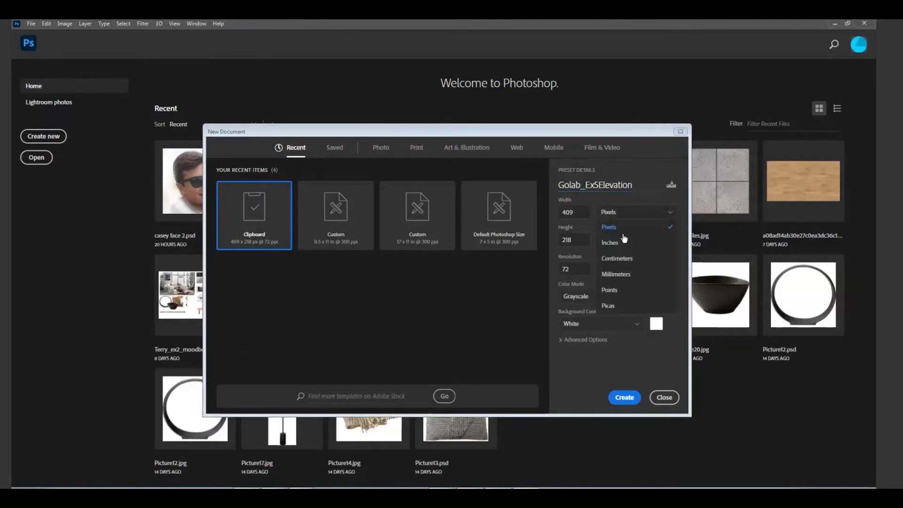
click(616, 244)
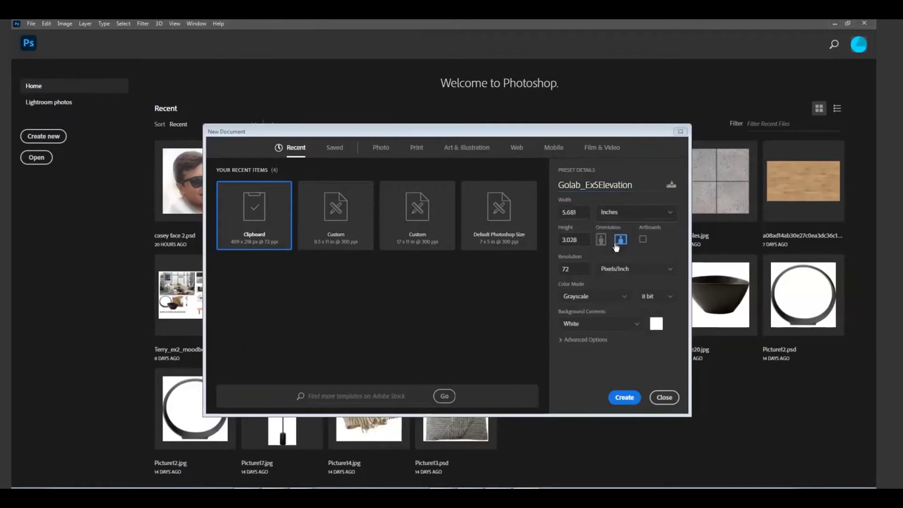
click(578, 211)
key(BackSpace)
text(17)
key(Tab)
key(BackSpace)
text(11)
Step: Set the resolution to 300 pixels/inch and the color mode to RGB Color, and create the document
click(576, 268)
click(580, 270)
key(BackSpace)
key(BackSpace)
text(300)
click(623, 298)
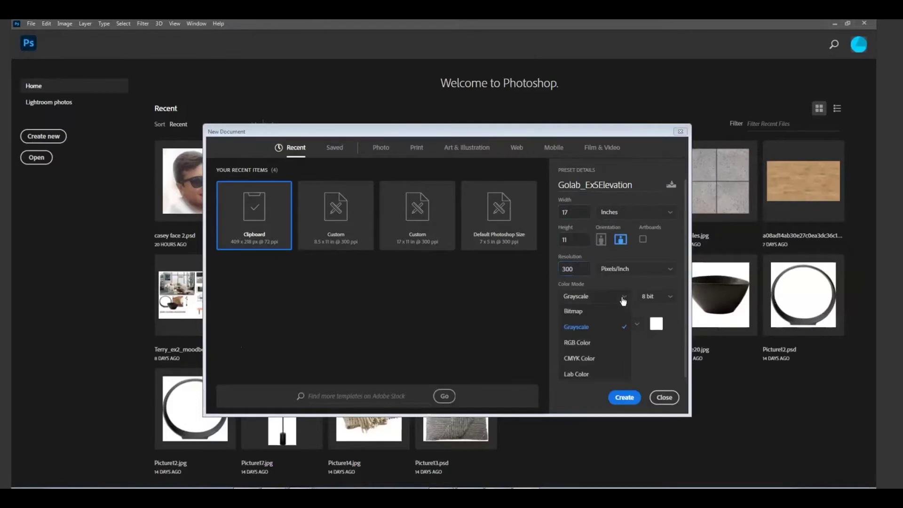
click(585, 344)
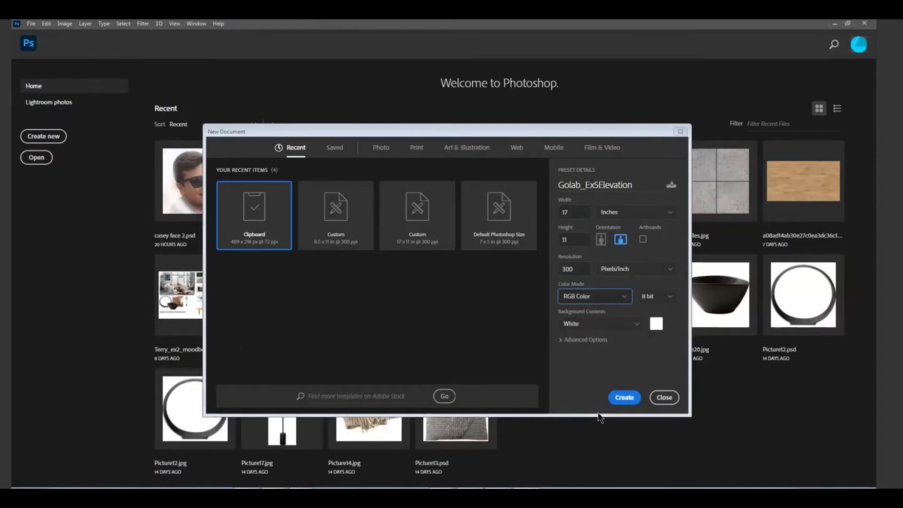
click(624, 398)
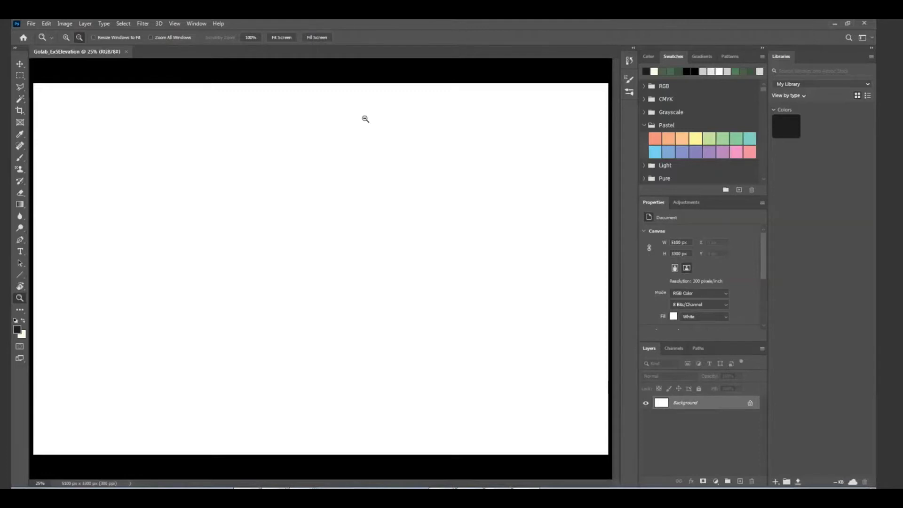
Step: Set up the workspace with Libraries hidden and Adjustments shown, and activate the Magic Wand tool
click(197, 25)
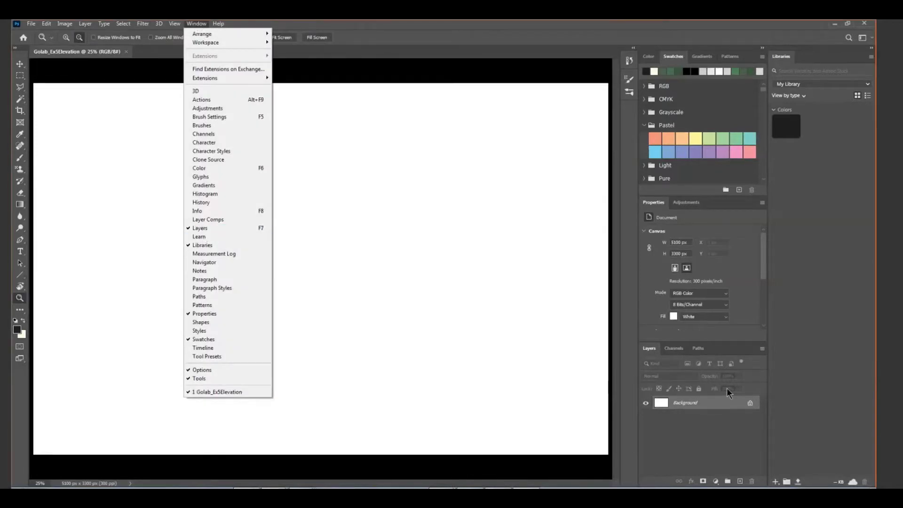
click(200, 245)
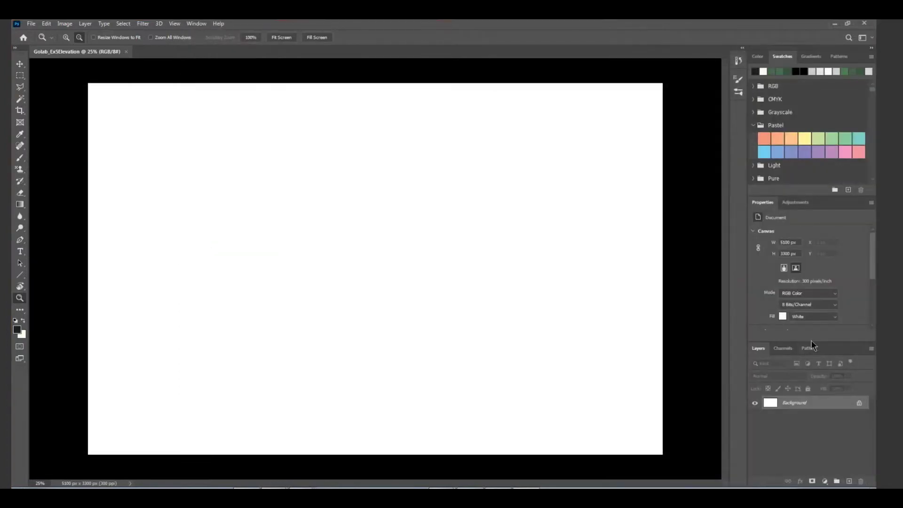
click(194, 24)
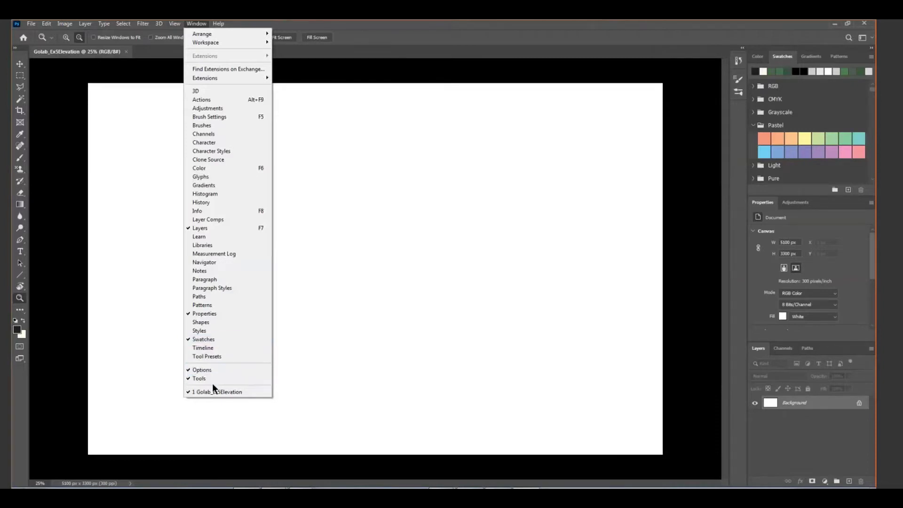
click(191, 111)
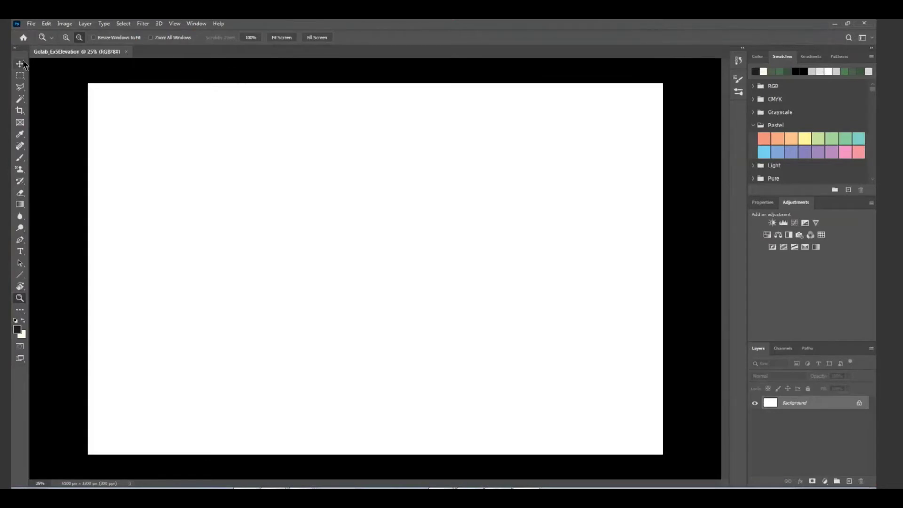
click(21, 101)
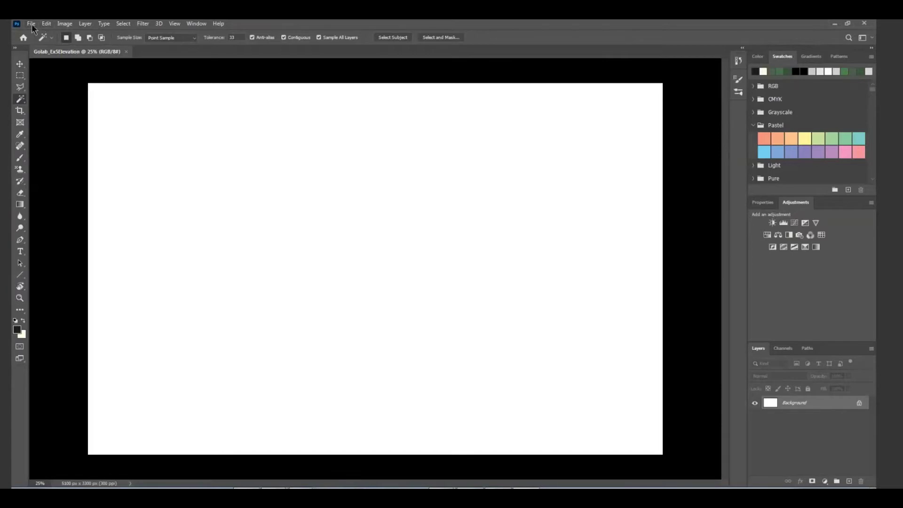
Step: Place "Ex5_kitchenelevation (2).jpg" as an embedded image from the Desktop folder "122 Exercise 5 and 6"
click(31, 24)
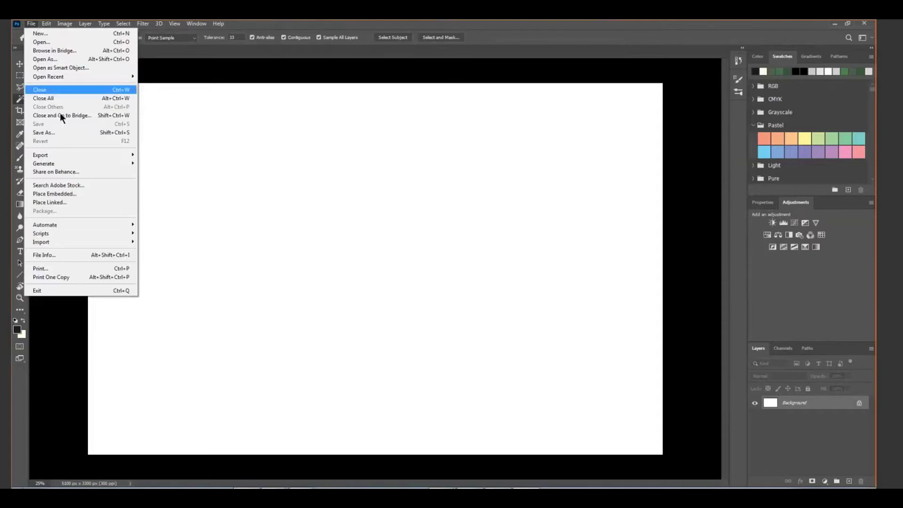
click(71, 193)
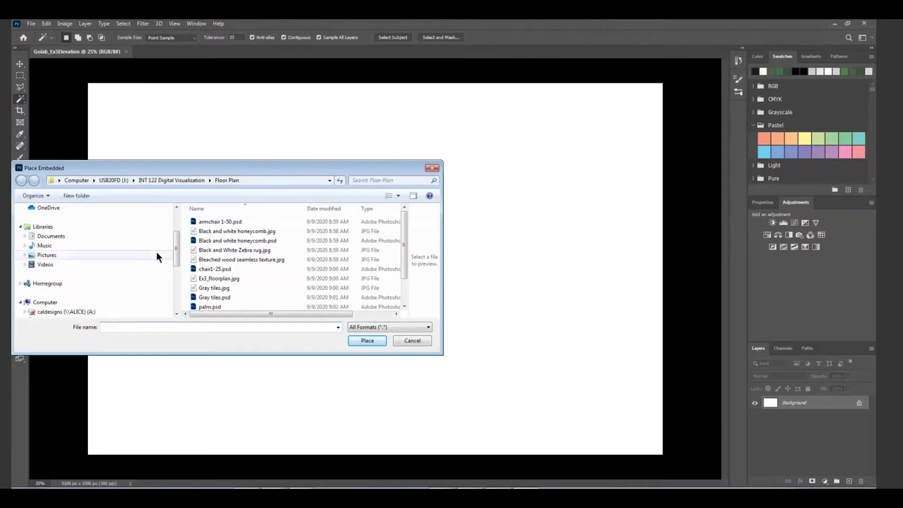
mouse_move(177, 246)
mouse_down()
mouse_move(177, 267)
mouse_move(173, 235)
mouse_up()
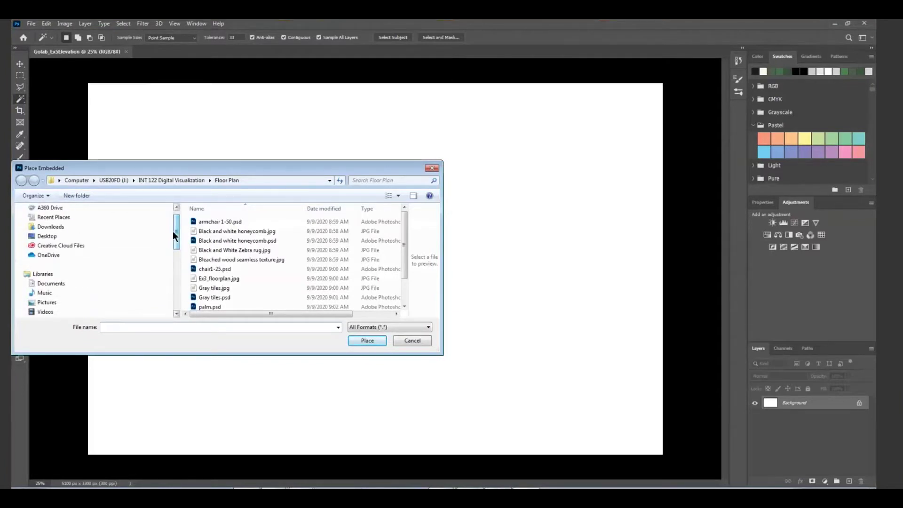
click(47, 236)
drag(405, 213, 405, 250)
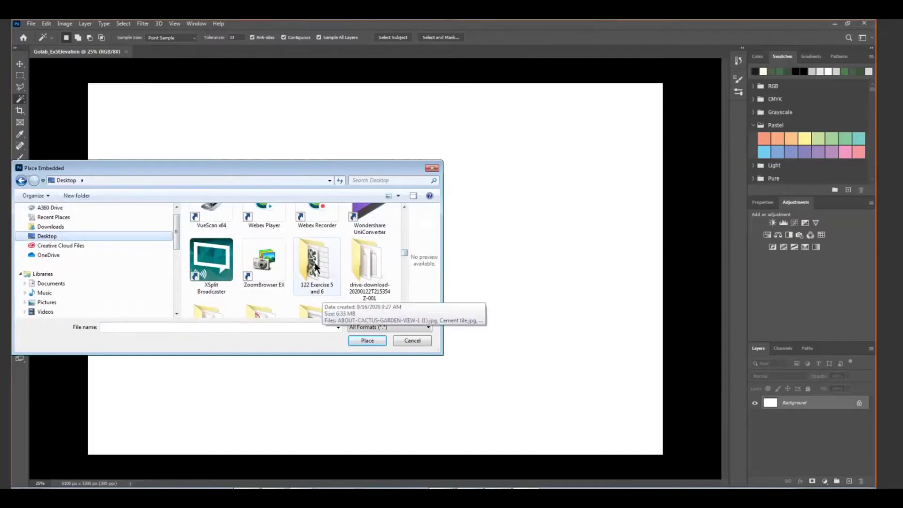
double_click(314, 262)
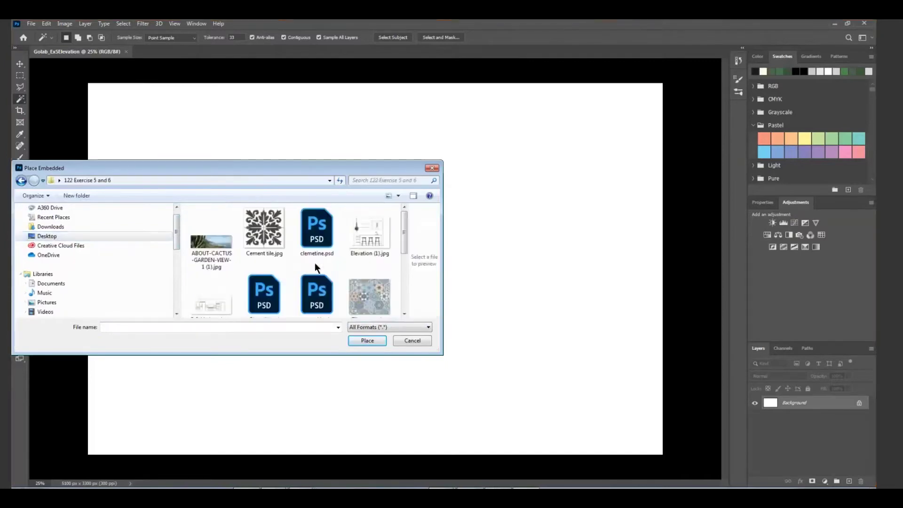
drag(403, 230, 398, 252)
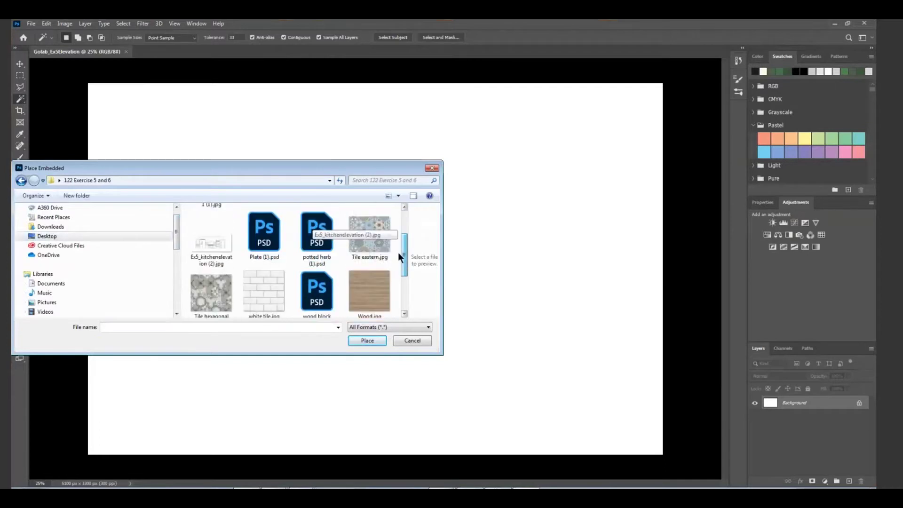
double_click(210, 246)
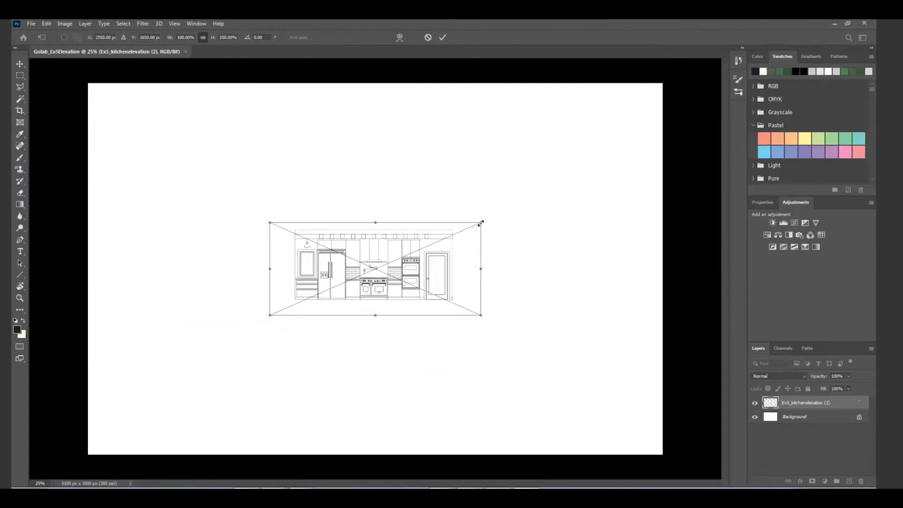
Step: Scale the placed kitchen elevation to about 328%, position it across the upper part of the canvas and commit the placement
mouse_move(481, 223)
mouse_down()
mouse_move(586, 170)
mouse_move(655, 153)
mouse_up()
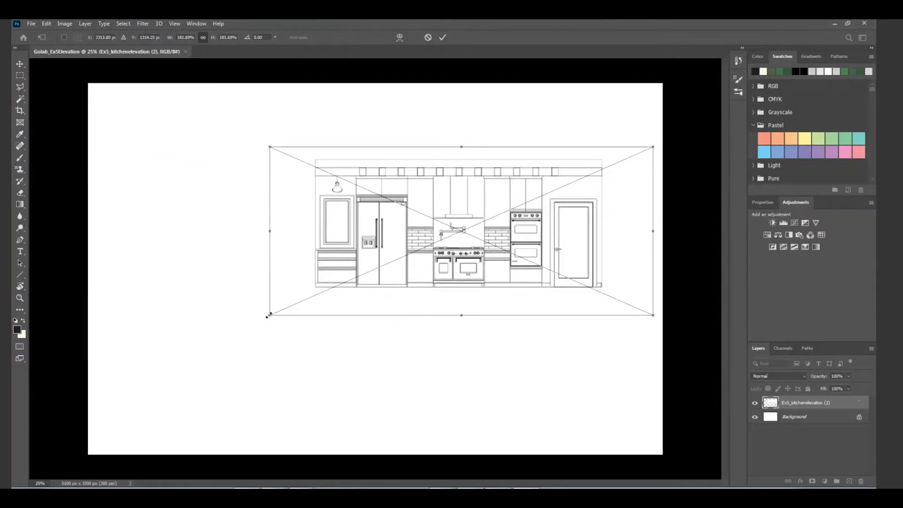
drag(268, 316, 60, 449)
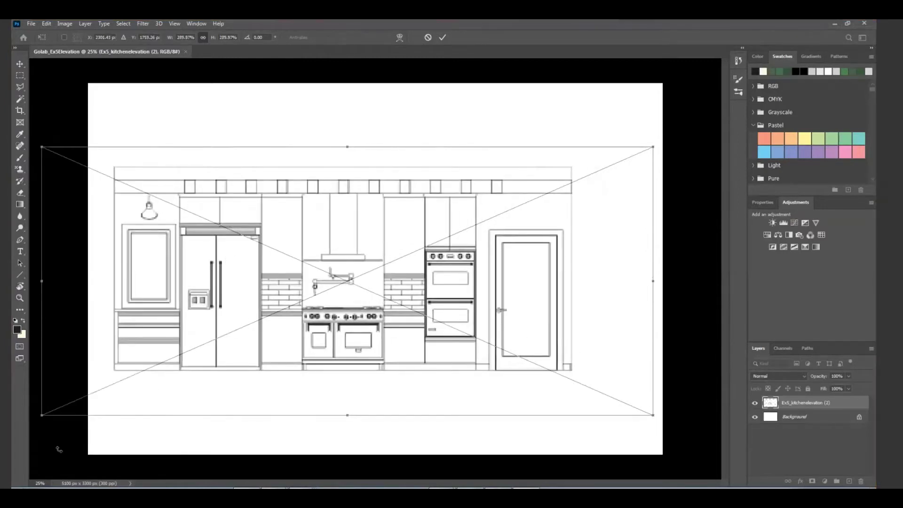
drag(381, 236, 362, 183)
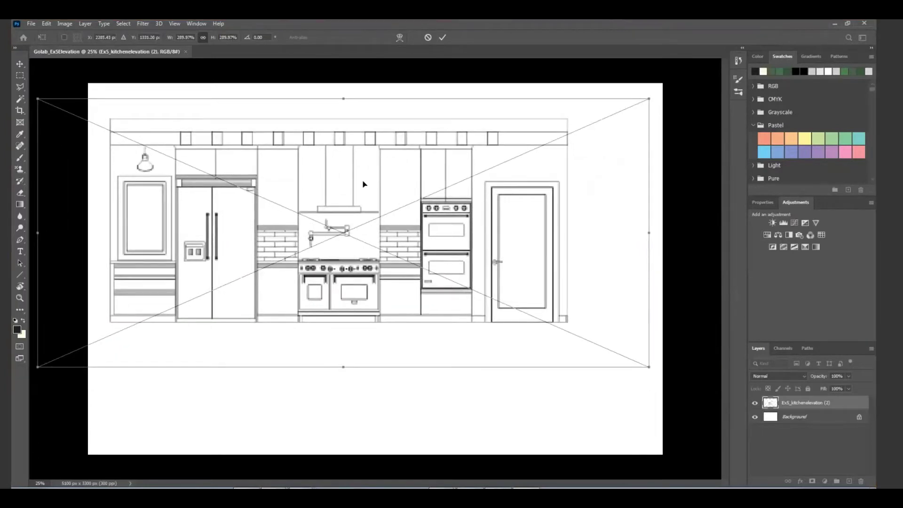
mouse_move(648, 367)
mouse_down()
mouse_move(677, 382)
mouse_move(714, 433)
mouse_up()
mouse_move(362, 151)
mouse_down()
mouse_move(369, 139)
mouse_move(369, 152)
mouse_up()
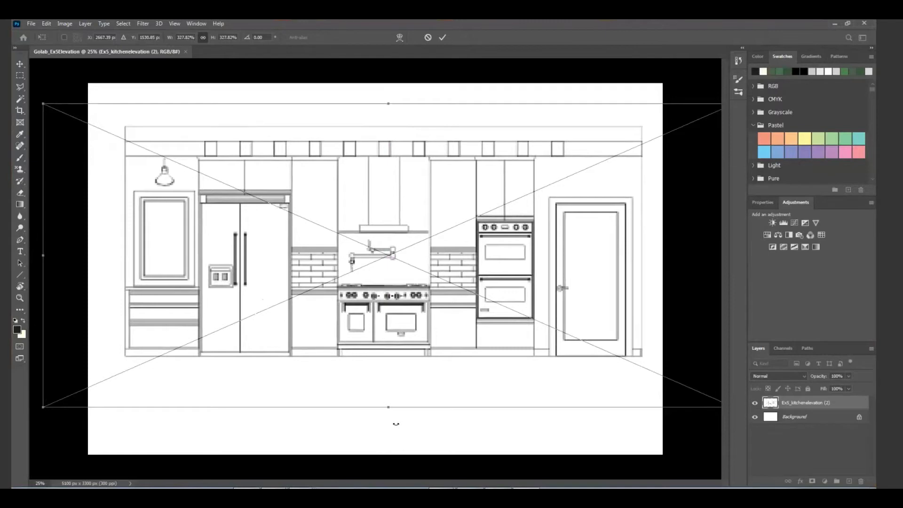
key(Return)
Step: Try to use the Brush on a Magic Wand selection around the range hood, and clear the selection
key(w)
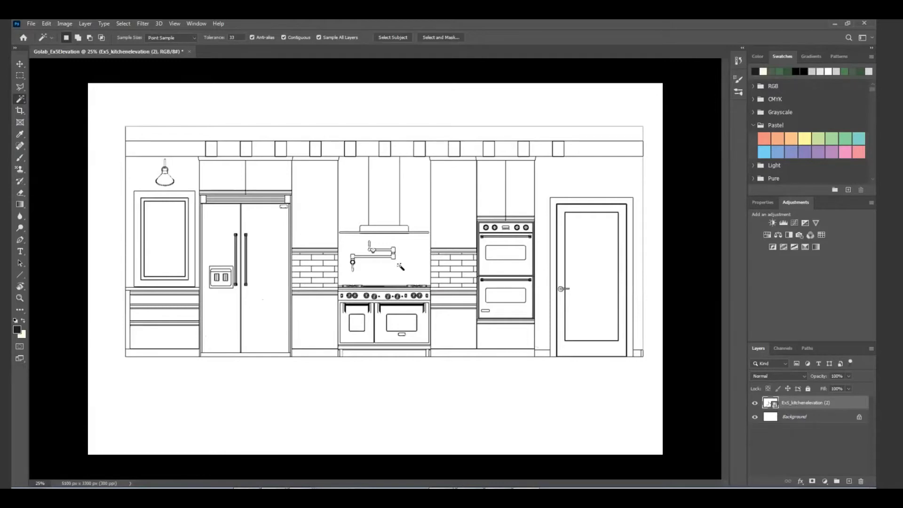
click(319, 208)
click(394, 262)
key(b)
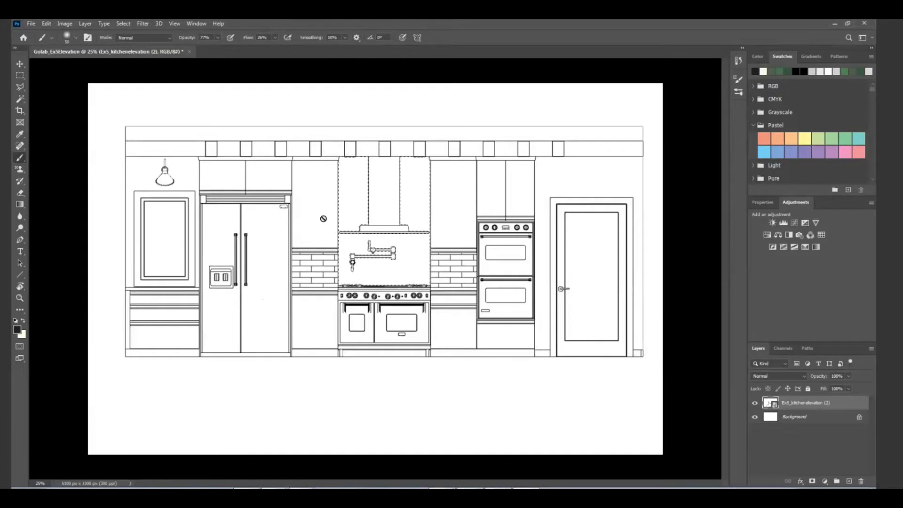
key(ctrl+d)
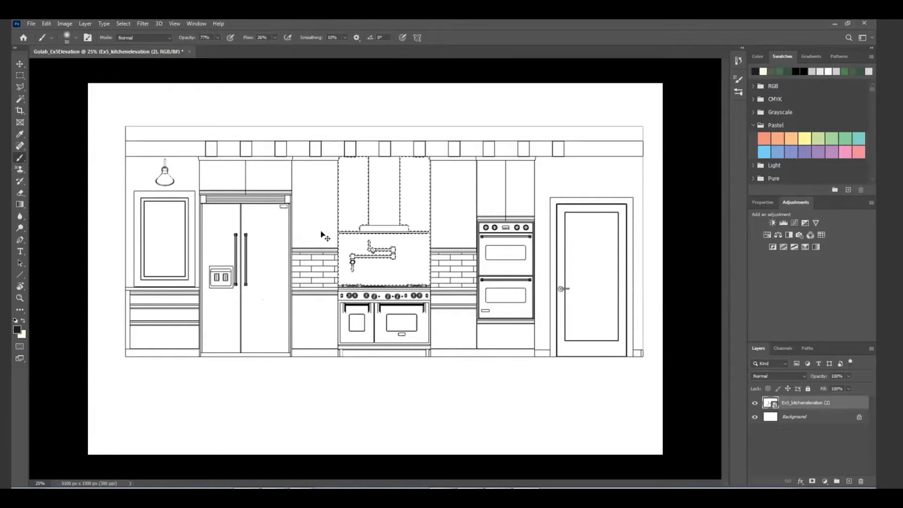
Step: Rasterize the kitchen elevation layer and duplicate it within the same document under the default copy name
right_click(797, 404)
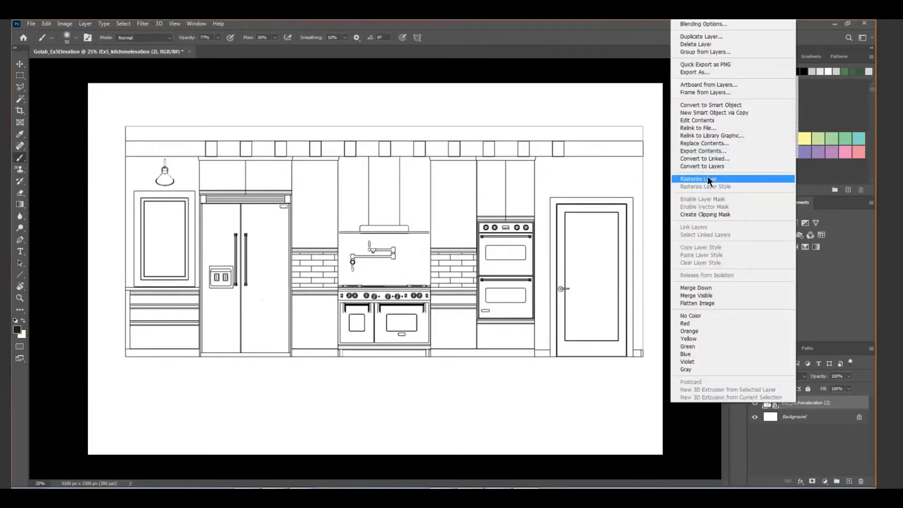
click(707, 178)
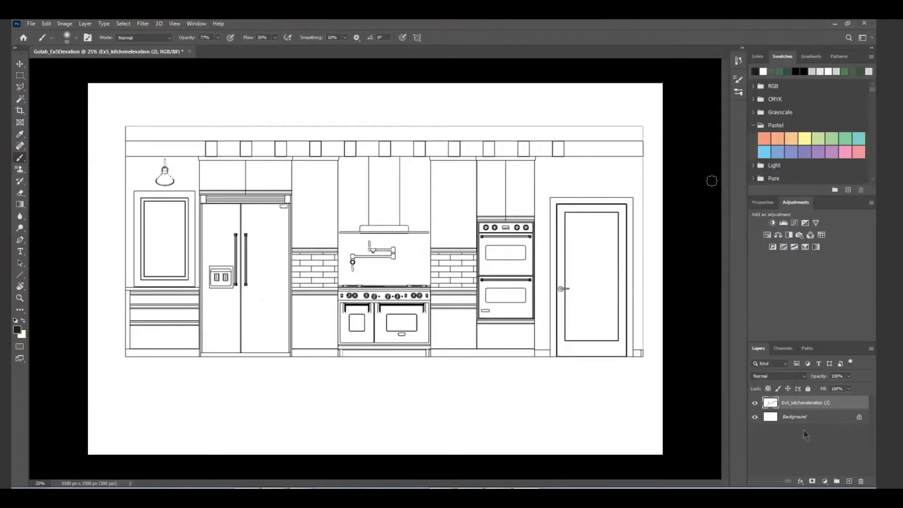
right_click(800, 403)
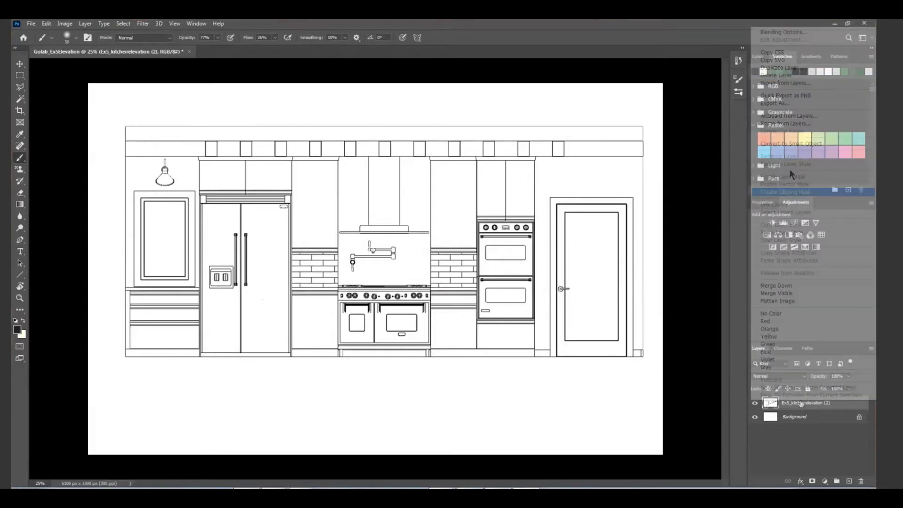
click(776, 67)
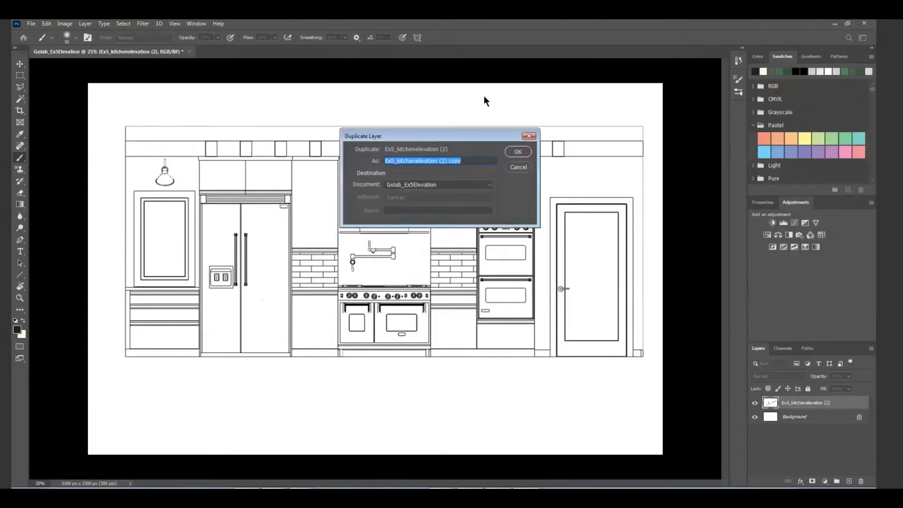
click(518, 152)
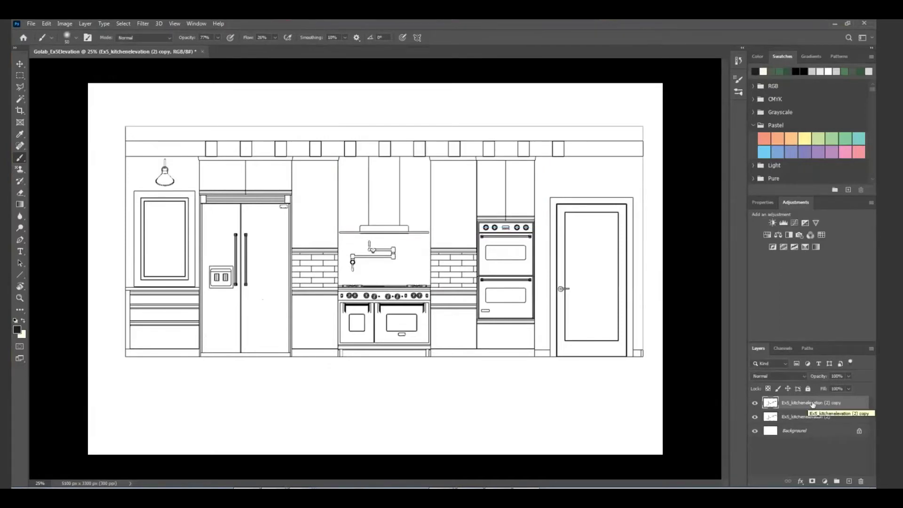
Step: Fully lock the original kitchen elevation layer beneath the copy
click(831, 418)
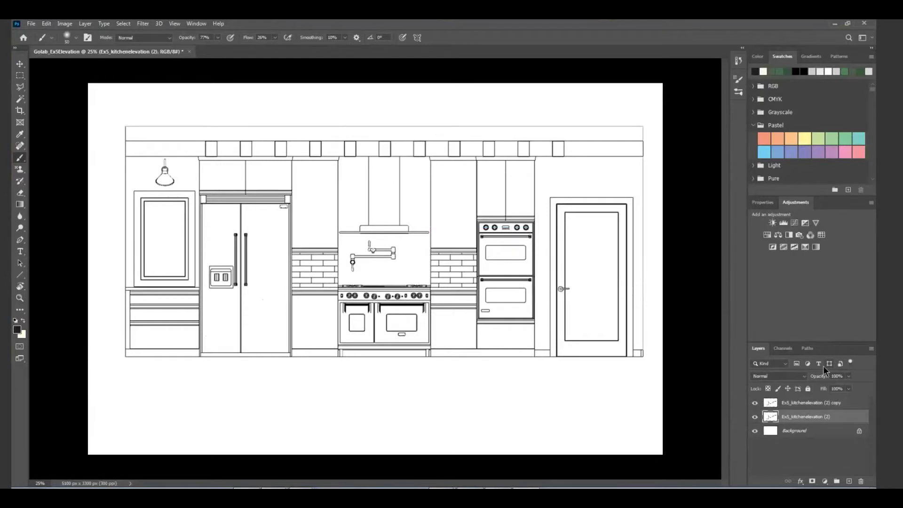
click(807, 388)
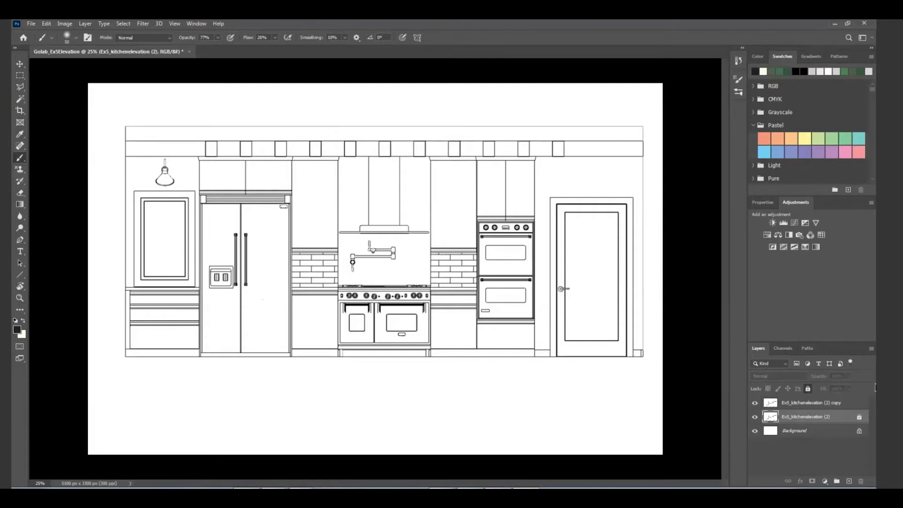
Step: Place the Tile eastern image above the elevation copy layer, scale it to about 206%, and commit it in the canvas's lower-left corner
click(799, 404)
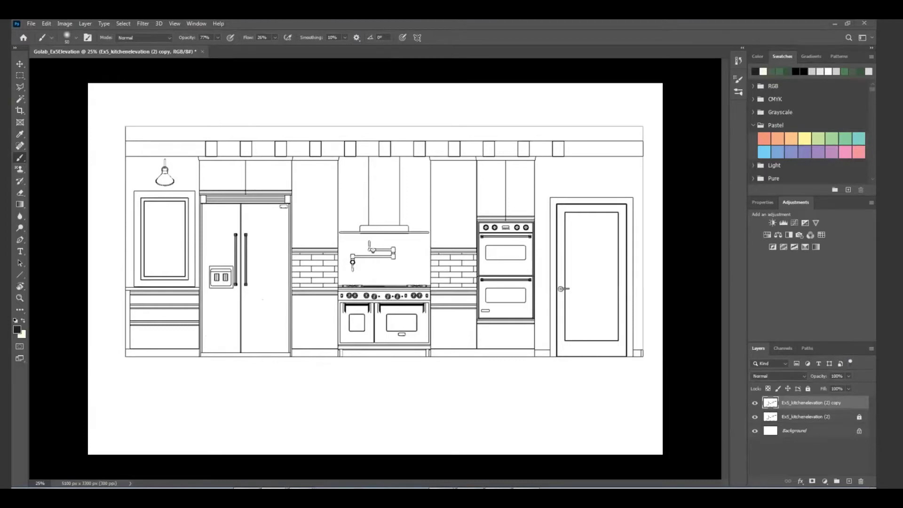
click(31, 23)
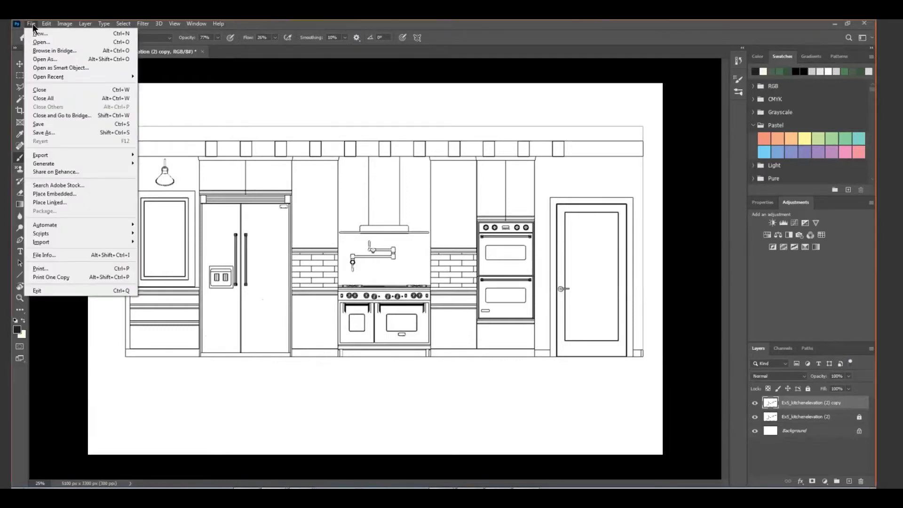
click(85, 197)
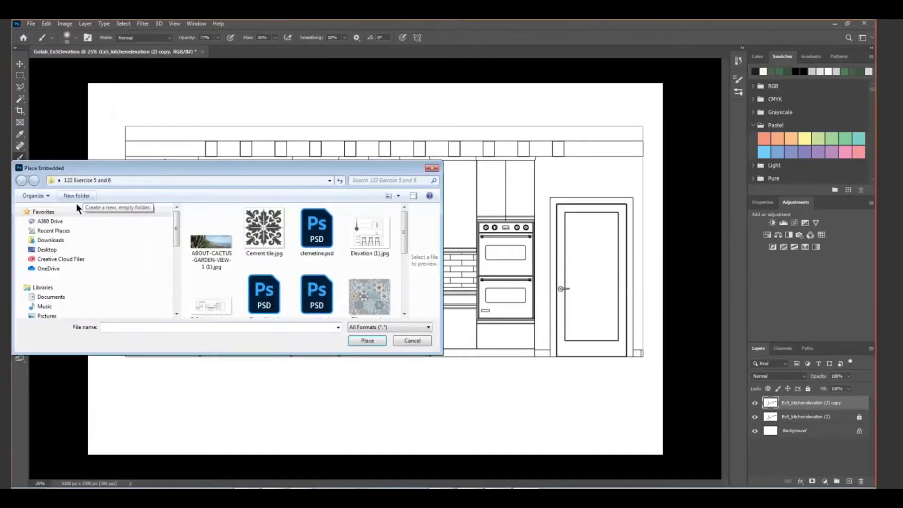
double_click(370, 295)
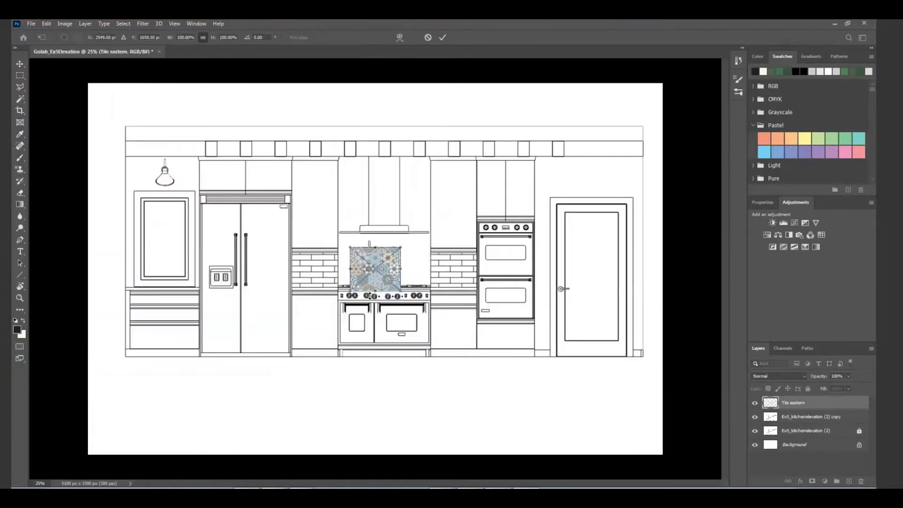
drag(376, 260, 156, 379)
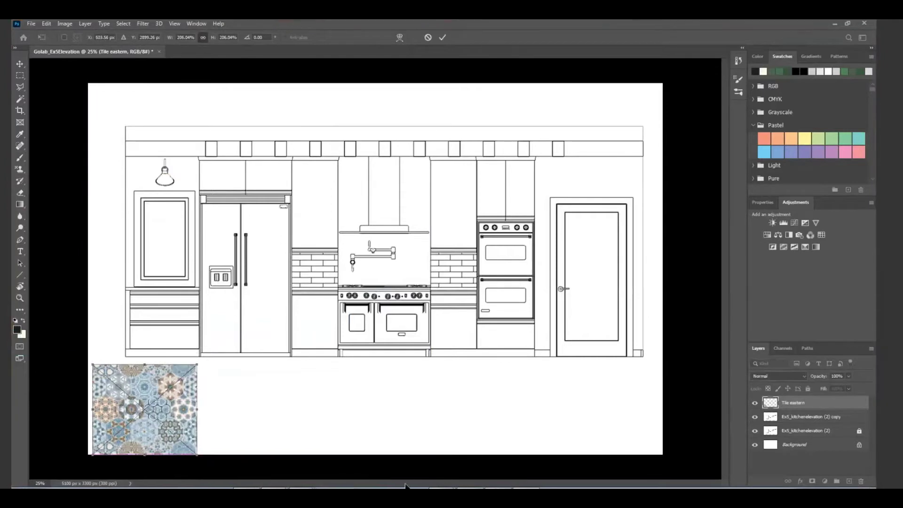
key(Return)
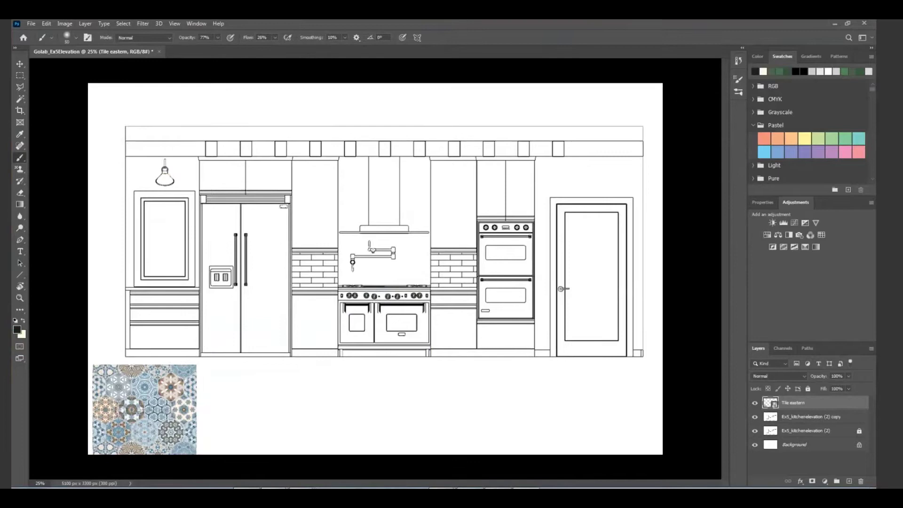
Step: Rasterize the Tile eastern layer and check it by hiding and showing it again
right_click(808, 404)
click(777, 181)
click(754, 404)
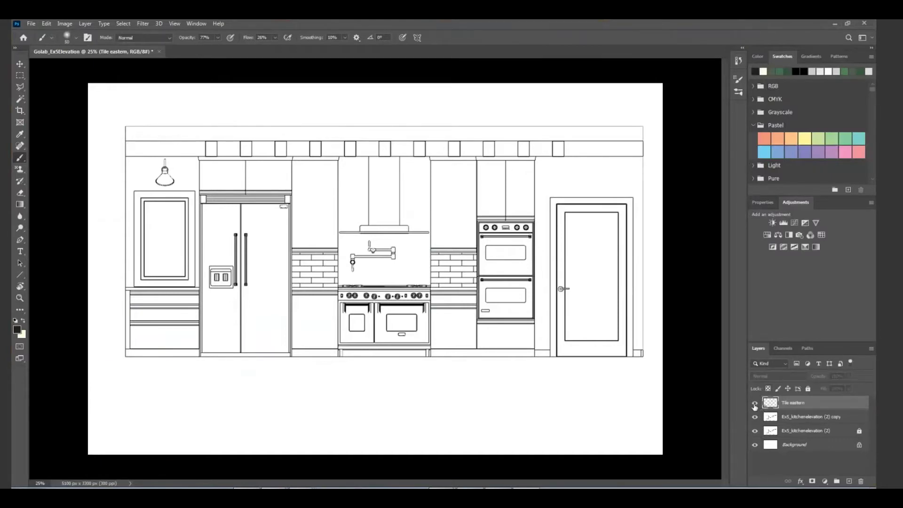
click(754, 404)
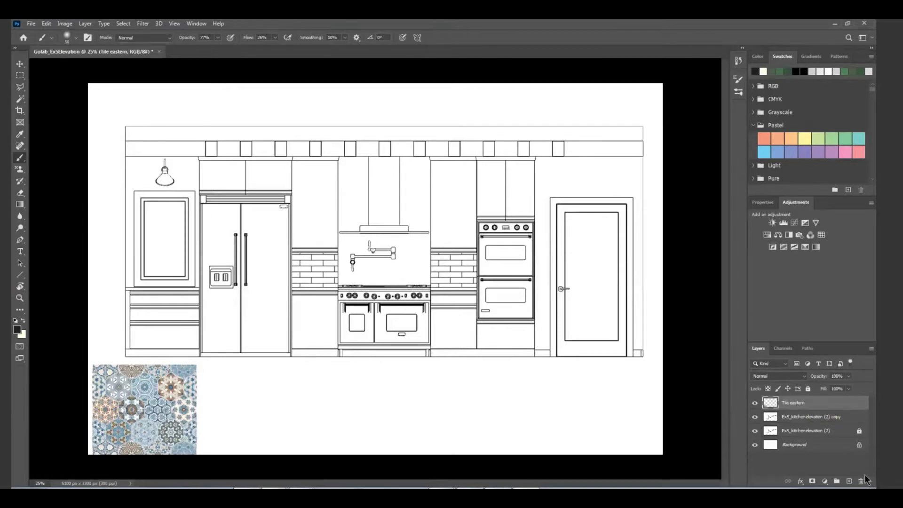
Step: Add a new layer above Tile eastern, name it "Solid color", and keep it active
click(849, 481)
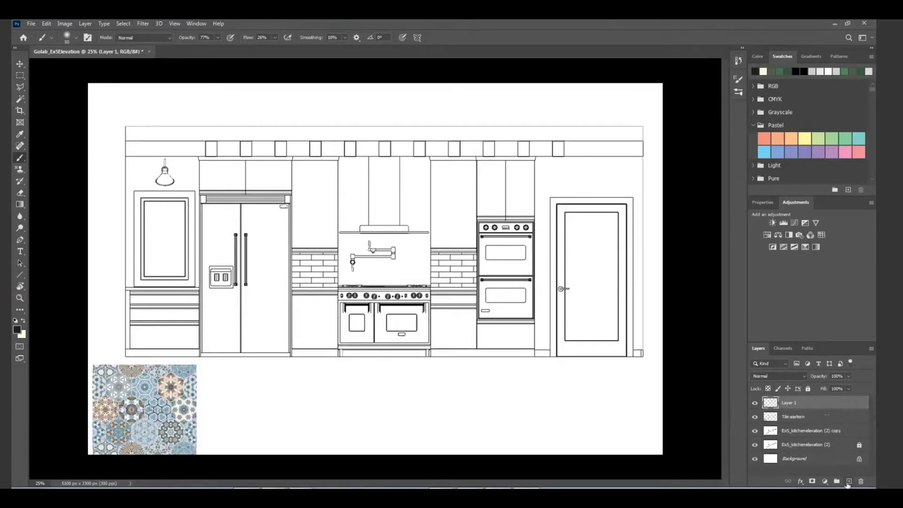
double_click(789, 404)
key(BackSpace)
key(BackSpace)
key(BackSpace)
text(Solid color)
click(831, 417)
click(820, 403)
Step: Sample a dark blue from the hexagonal tile image as the foreground color with the Eyedropper tool
click(20, 135)
right_click(21, 136)
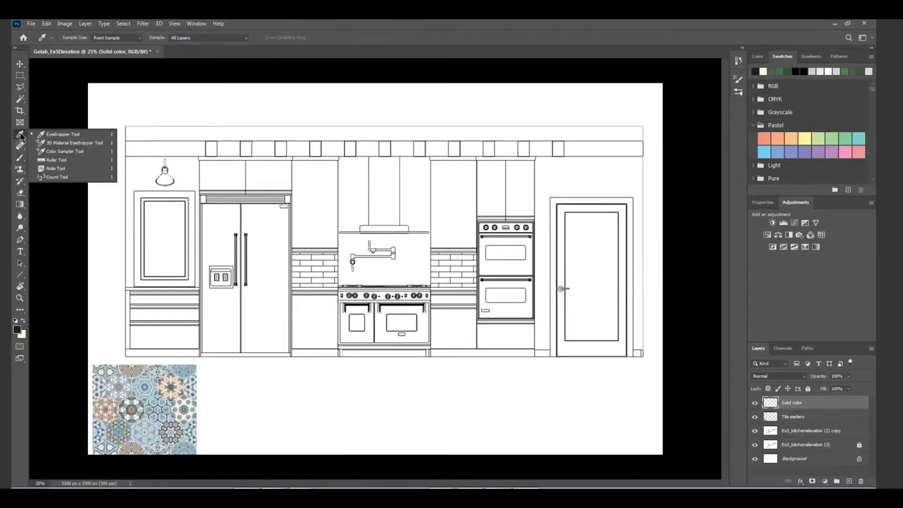
click(56, 135)
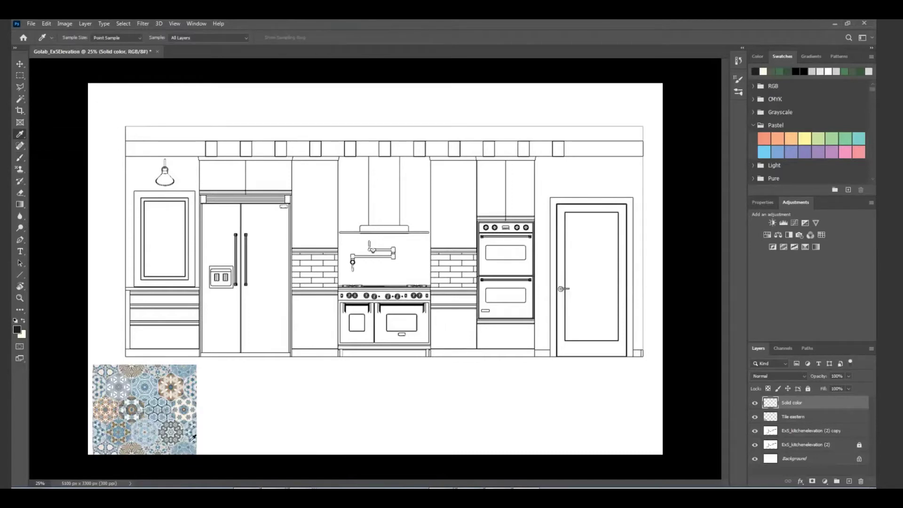
click(161, 401)
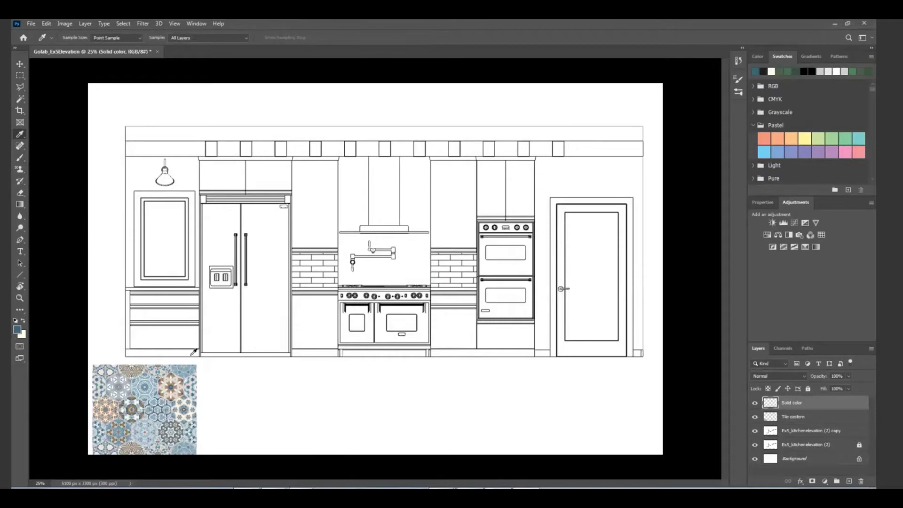
click(177, 373)
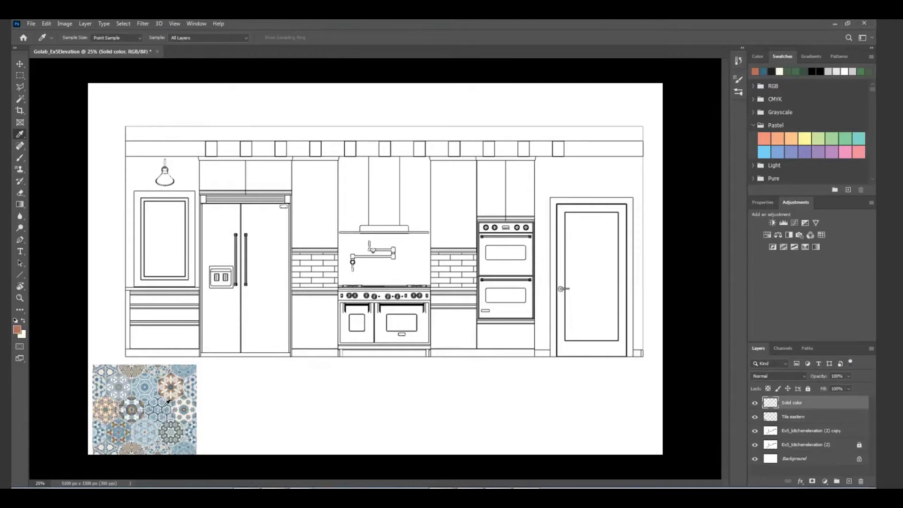
click(168, 402)
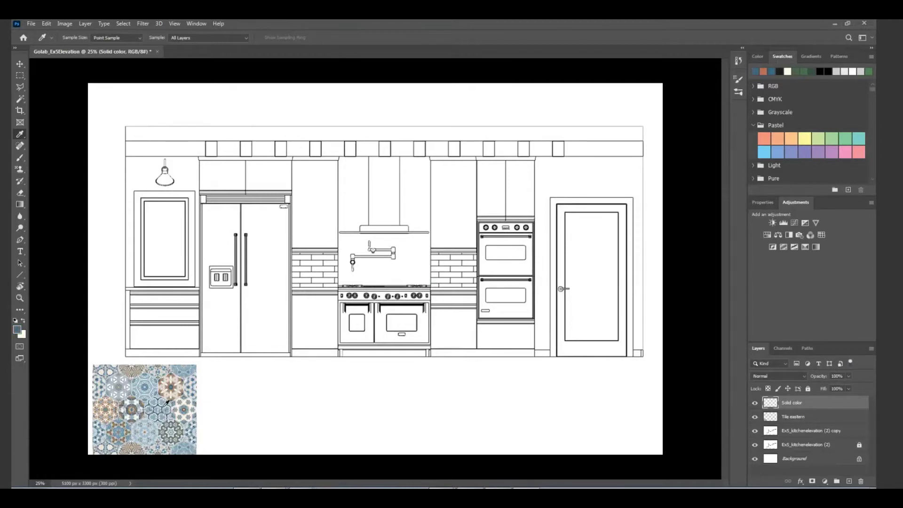
click(754, 417)
click(754, 417)
click(755, 417)
click(754, 417)
Step: Select all base cabinet fronts, drawers and toe kicks, including the one under the wall ovens, with the Magic Wand
click(20, 98)
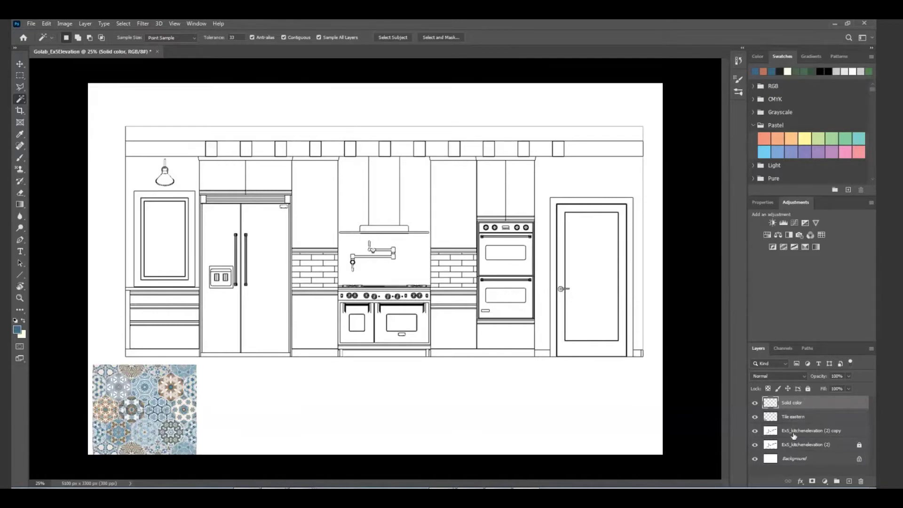
click(159, 300)
shift+click(163, 315)
shift+click(164, 343)
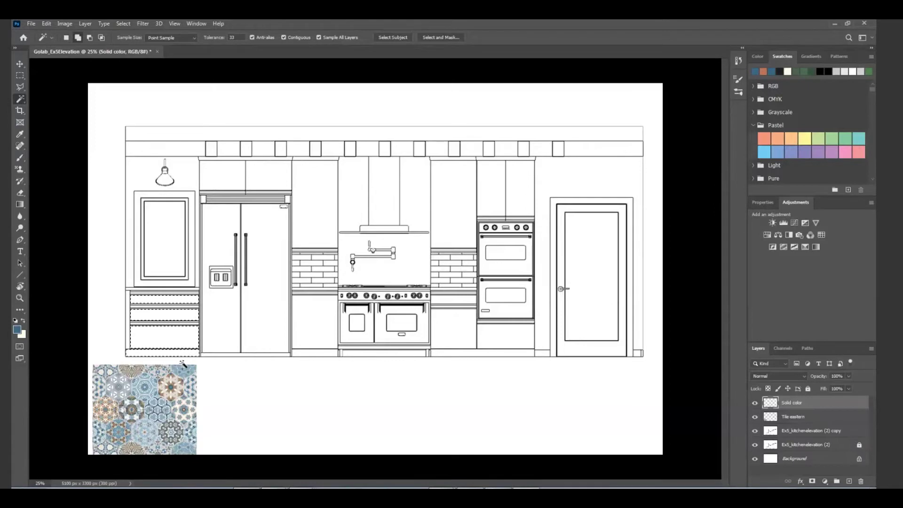
click(304, 353)
click(313, 355)
click(452, 299)
click(448, 327)
click(475, 352)
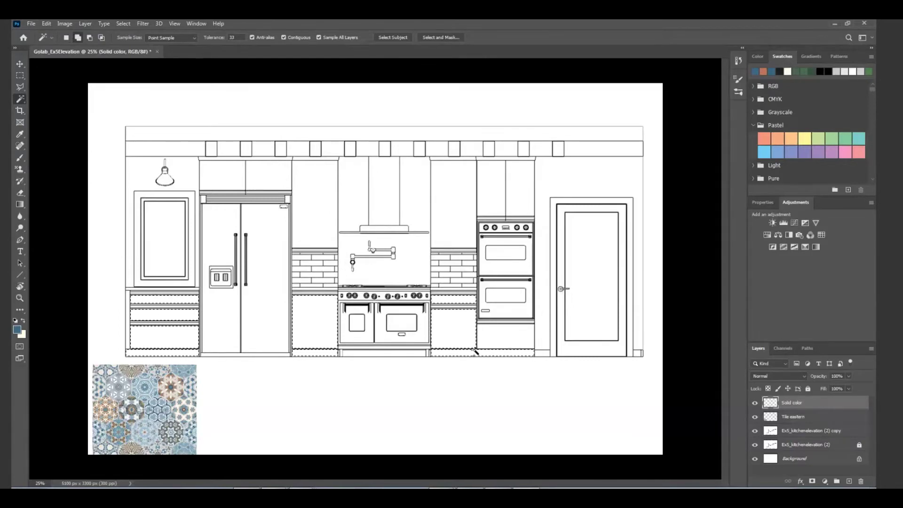
click(501, 337)
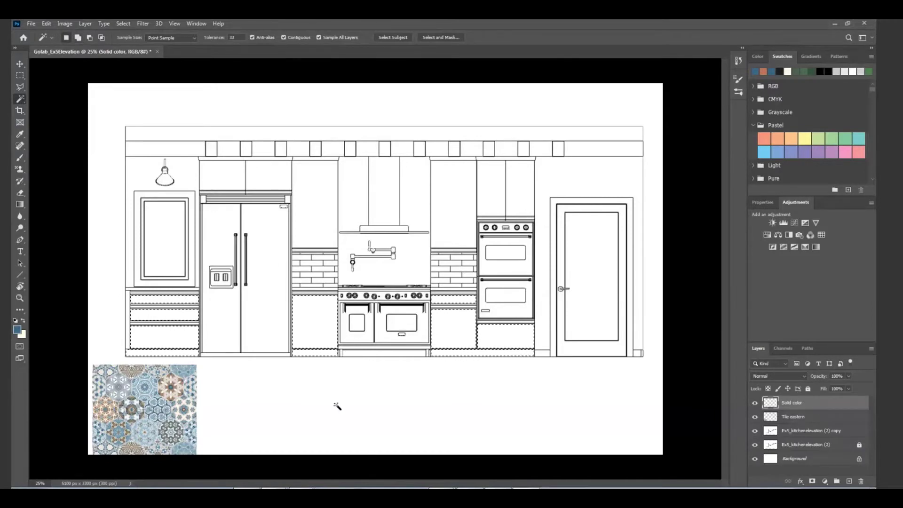
Step: Fill every selected base cabinet front, drawer and toe kick with the sampled blue using the Paint Bucket, and clear the selection
right_click(23, 208)
click(57, 212)
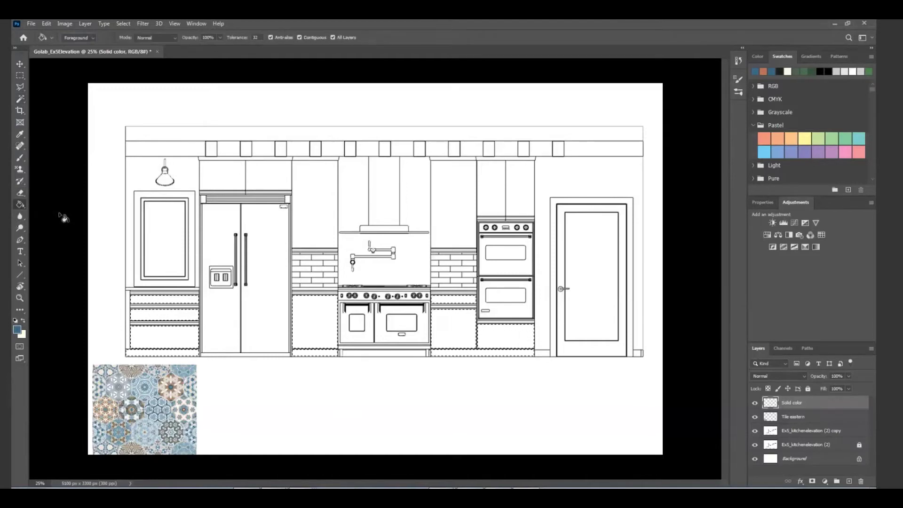
click(155, 300)
click(156, 315)
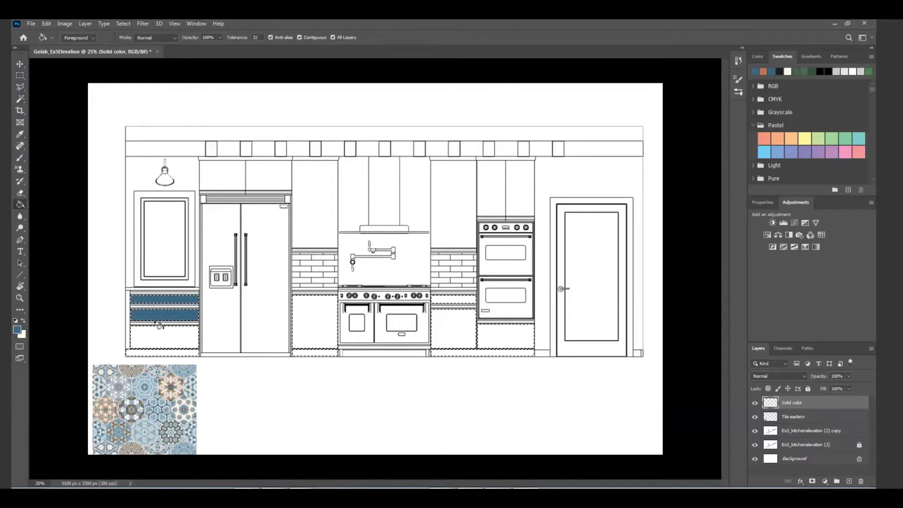
click(159, 332)
click(151, 352)
click(322, 327)
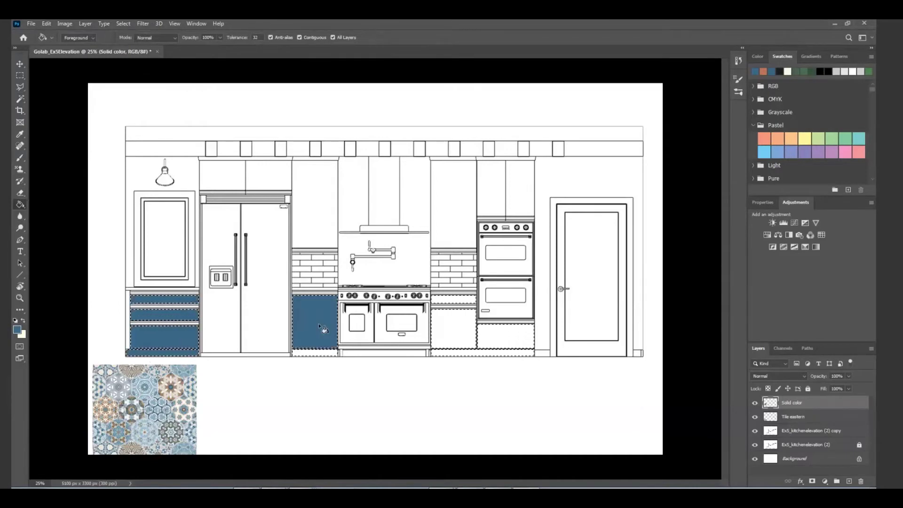
click(305, 353)
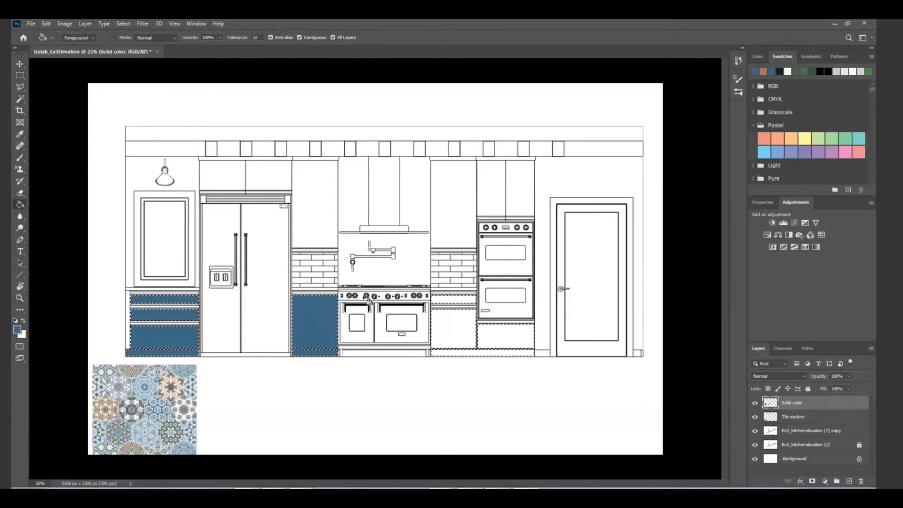
click(449, 301)
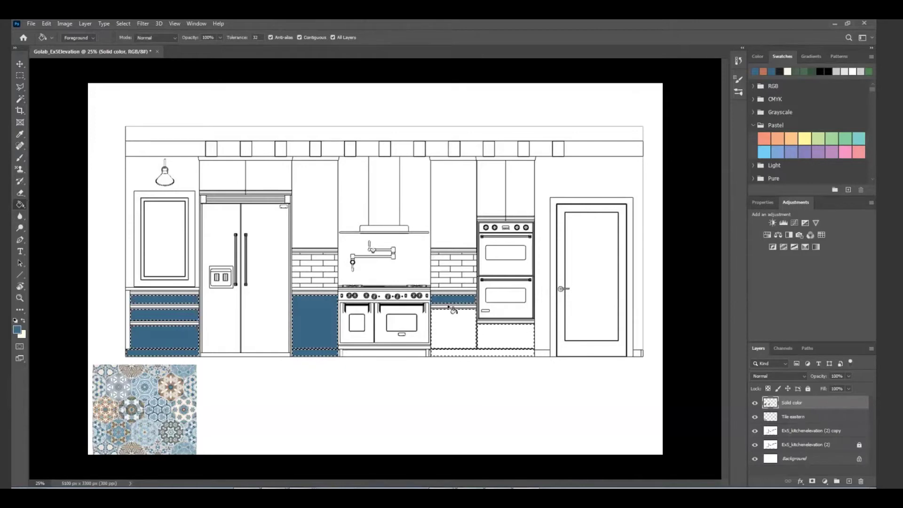
click(452, 329)
click(461, 354)
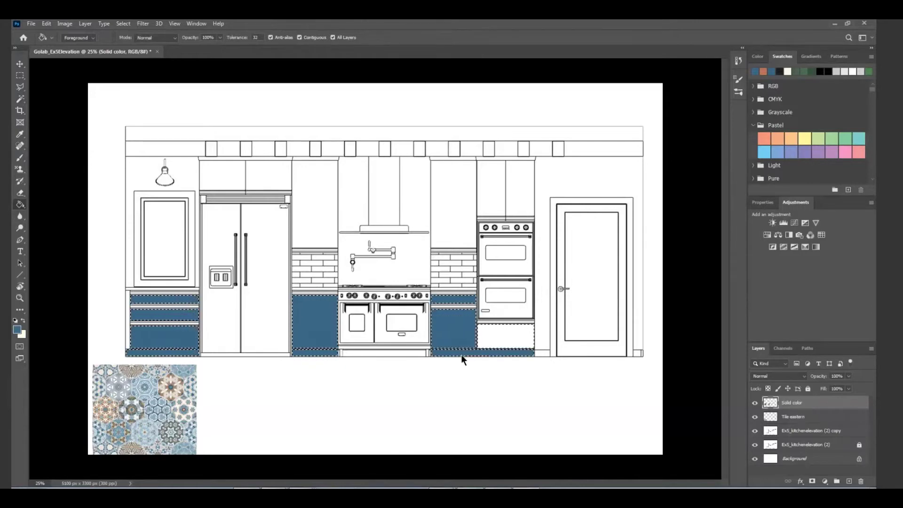
click(505, 337)
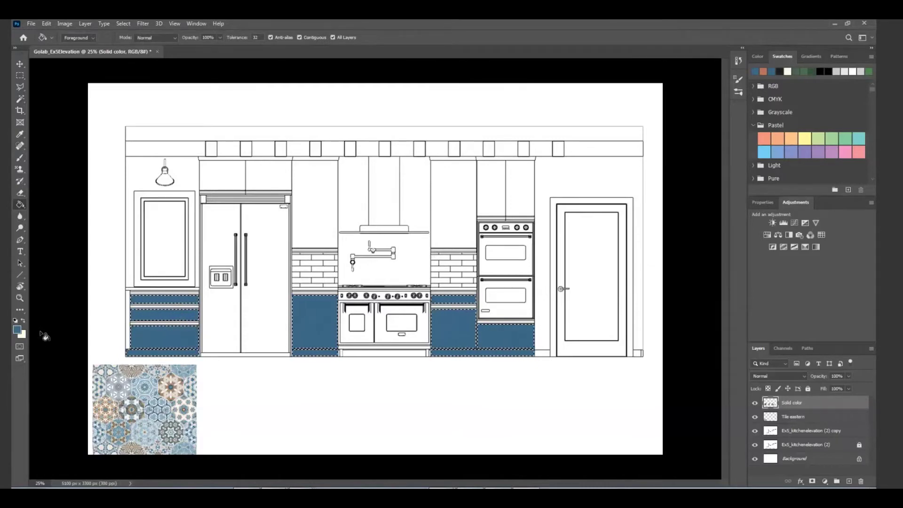
key(ctrl+d)
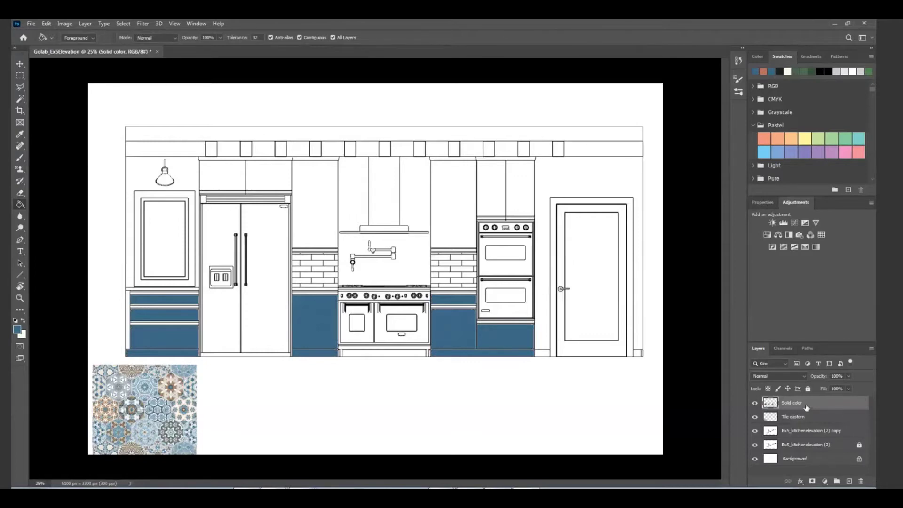
Step: Add a new layer above Solid color and name it "Backsplash"
click(848, 481)
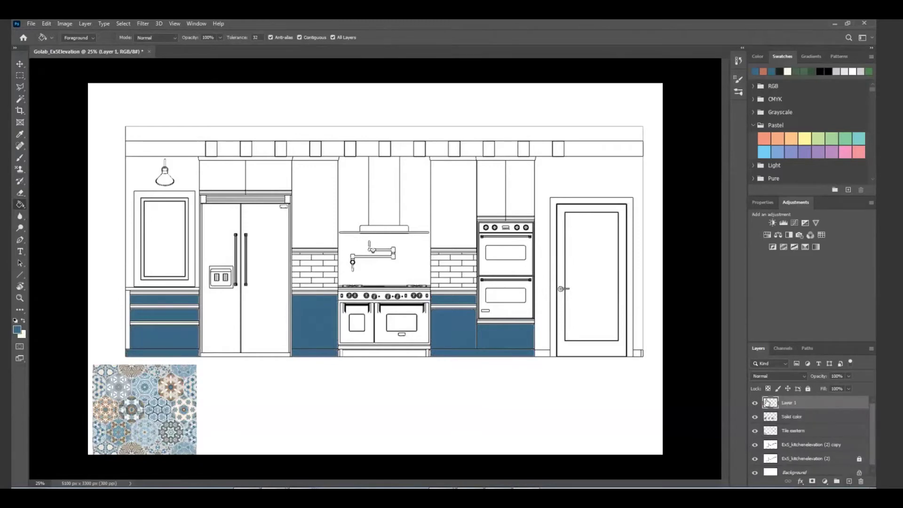
double_click(790, 403)
key(BackSpace)
key(BackSpace)
key(BackSpace)
key(BackSpace)
text(Backsplas)
key(Return)
Step: Open Tile eastern.jpg as a separate document and define it as a pattern, shortening the end of the pattern name
click(34, 24)
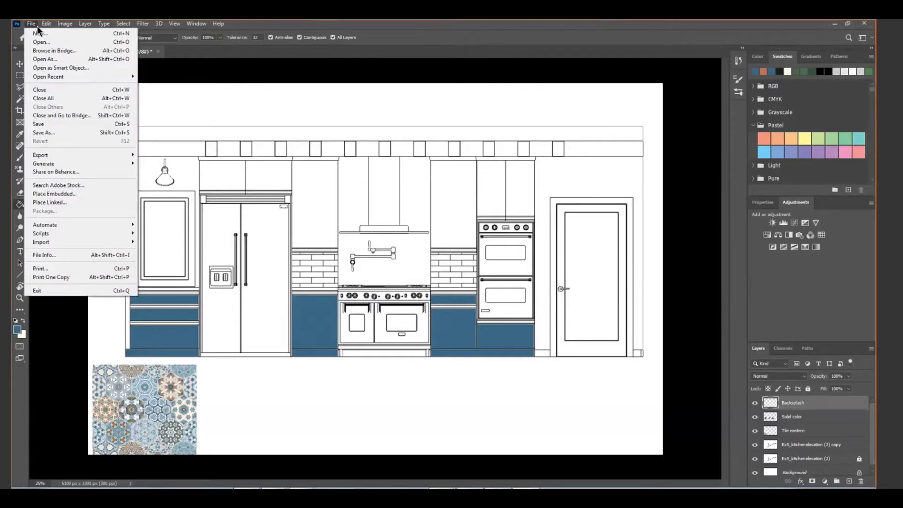
click(38, 42)
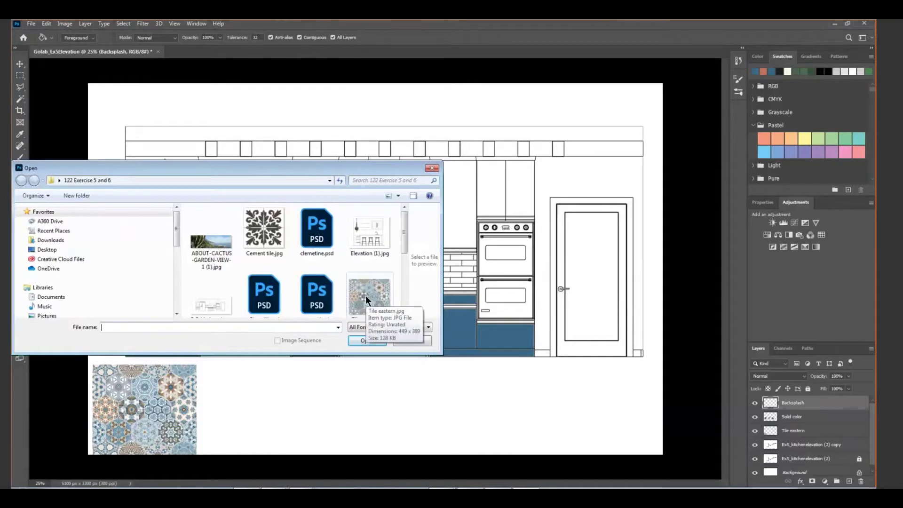
double_click(365, 295)
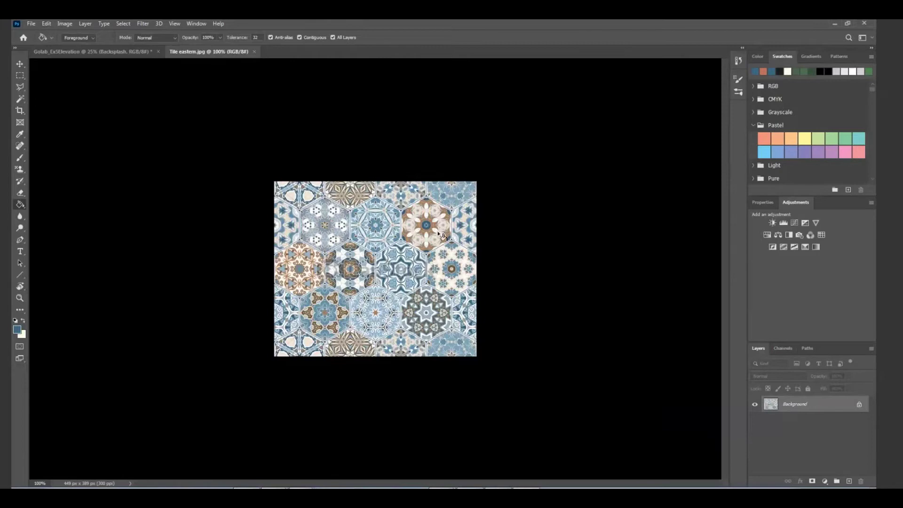
click(46, 24)
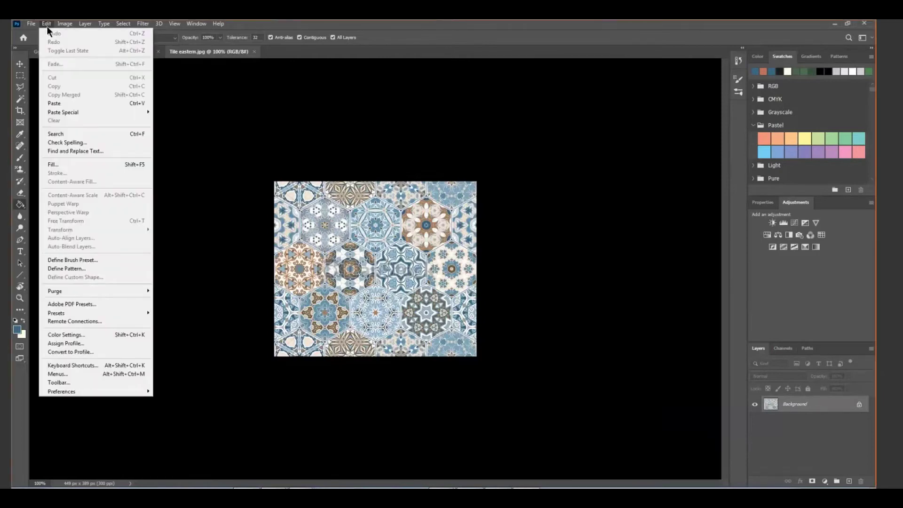
click(71, 269)
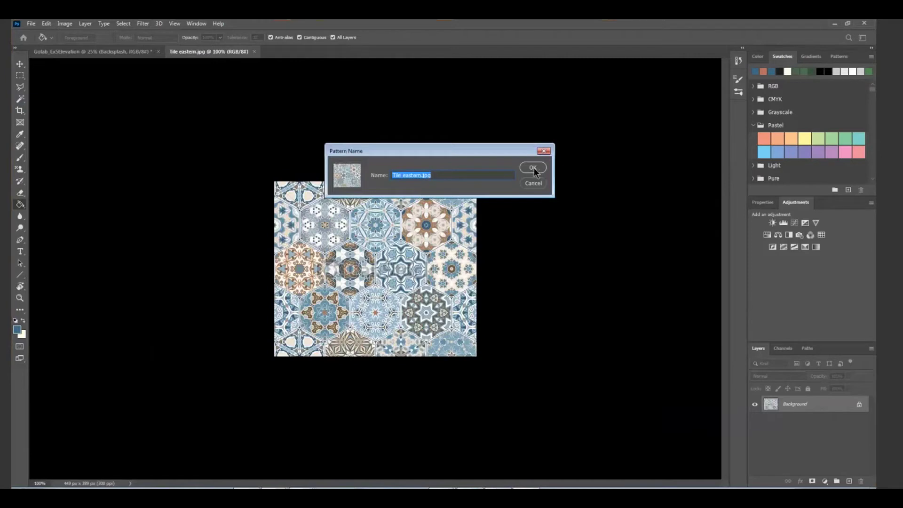
click(431, 176)
key(BackSpace)
key(BackSpace)
key(BackSpace)
click(532, 168)
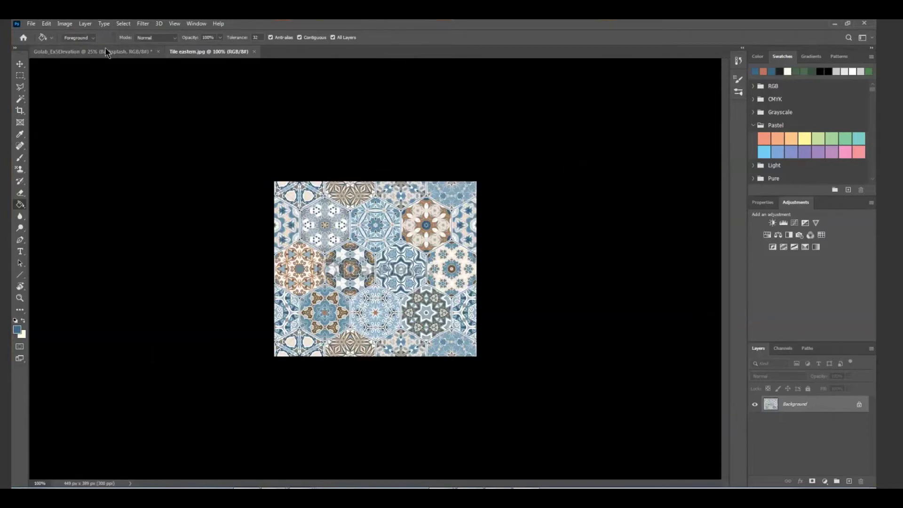
Step: Return to the kitchen elevation document and hide the Tile eastern layer
click(82, 51)
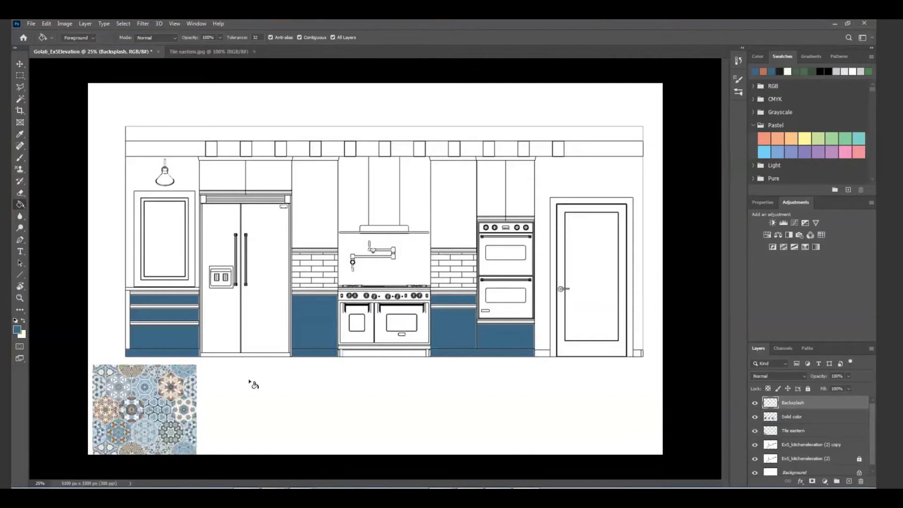
click(754, 431)
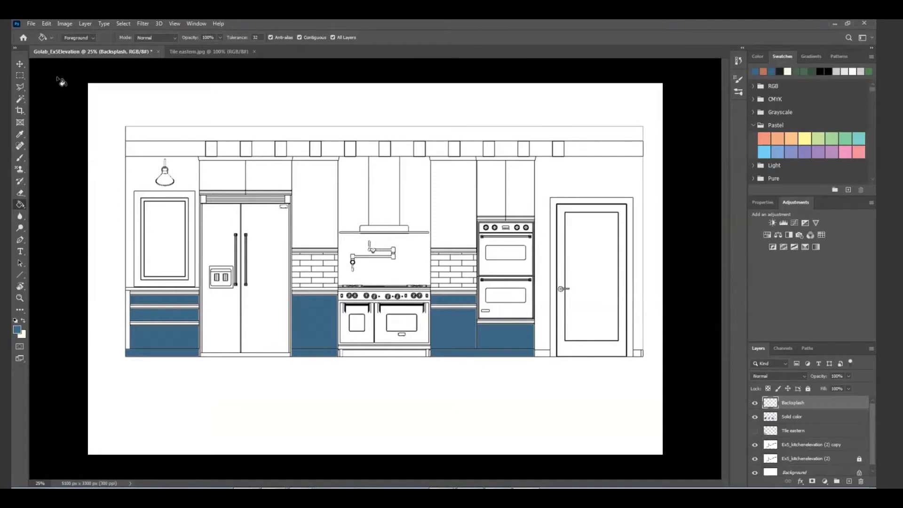
Step: Select the backsplash area above the range and the wall areas beside the hood with the Magic Wand
click(22, 99)
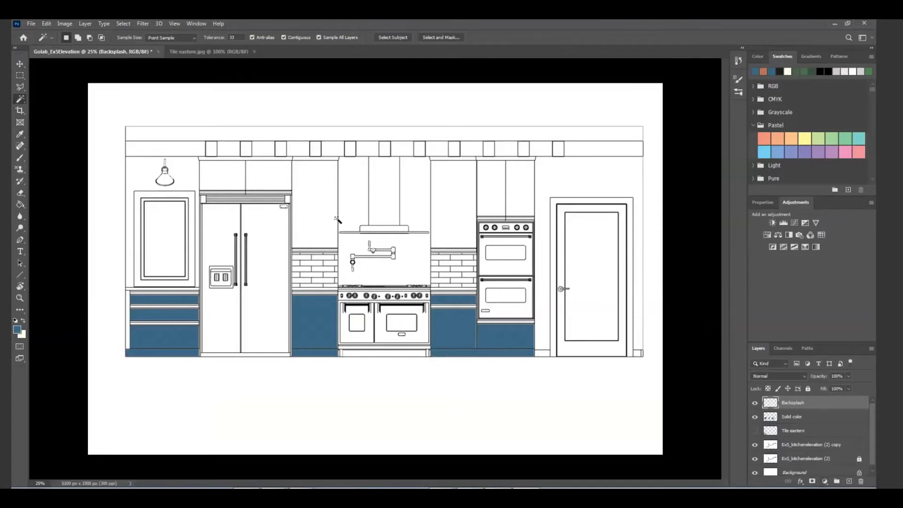
click(380, 273)
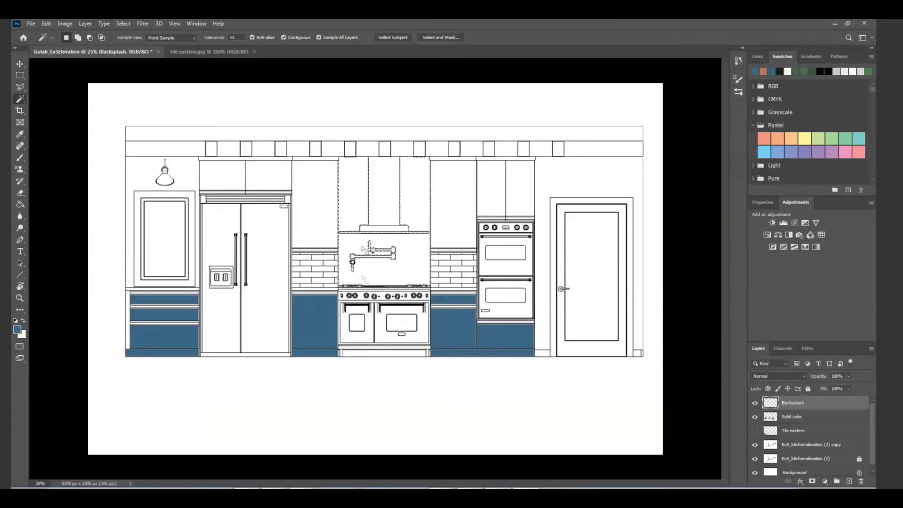
key(ctrl+d)
click(417, 276)
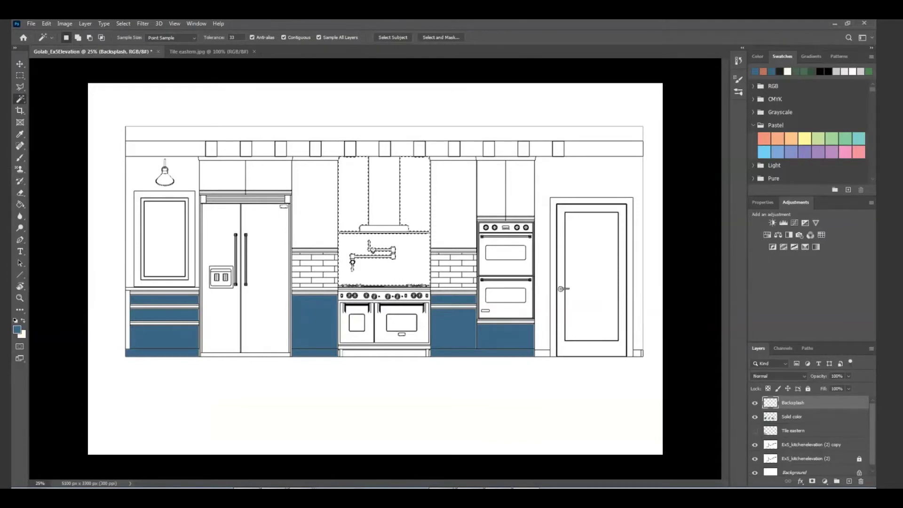
Step: Add a Pattern fill to the selected backsplash area and choose the Tile eastern pattern
click(825, 481)
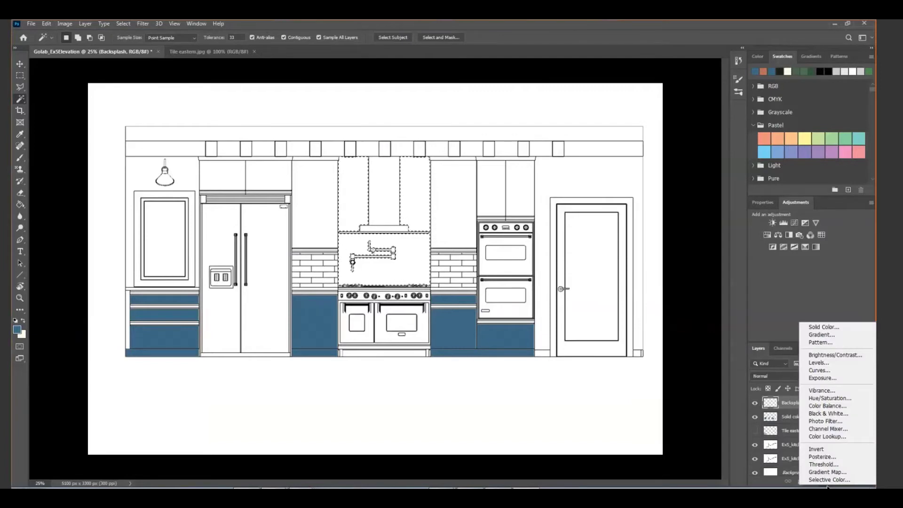
click(833, 343)
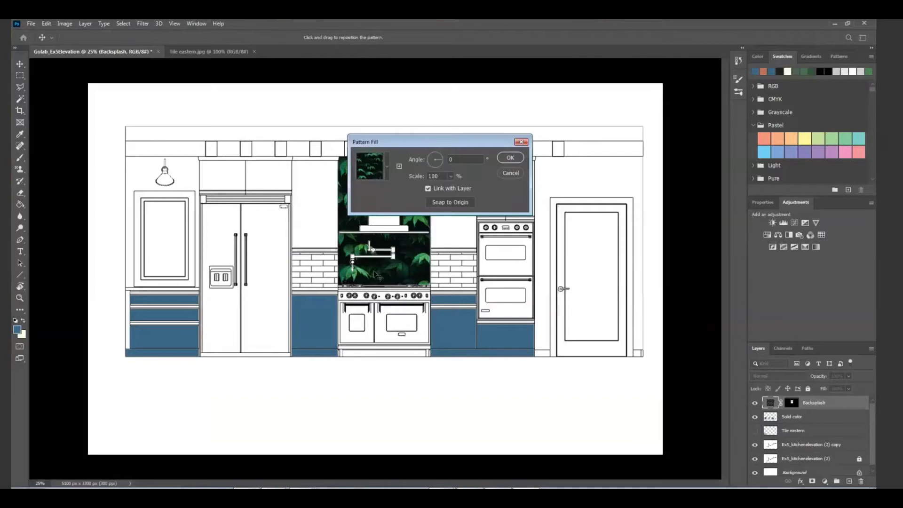
click(386, 166)
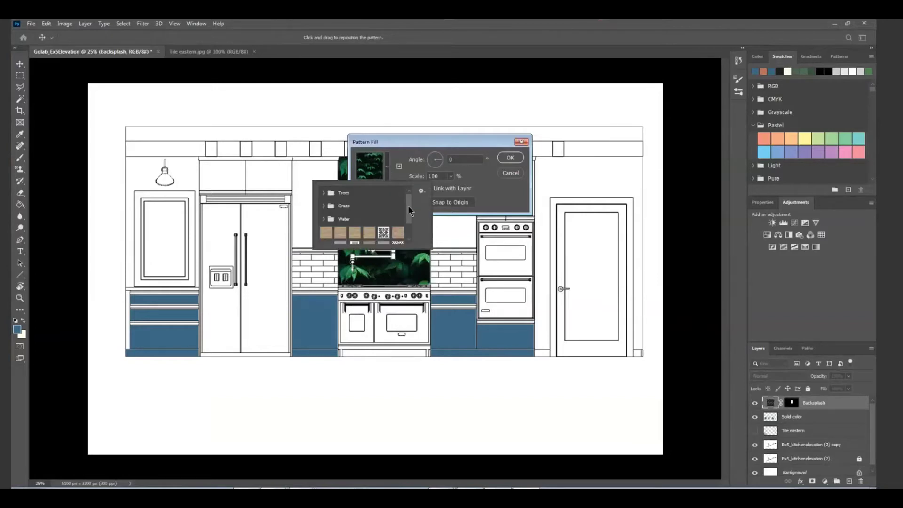
drag(410, 211, 407, 219)
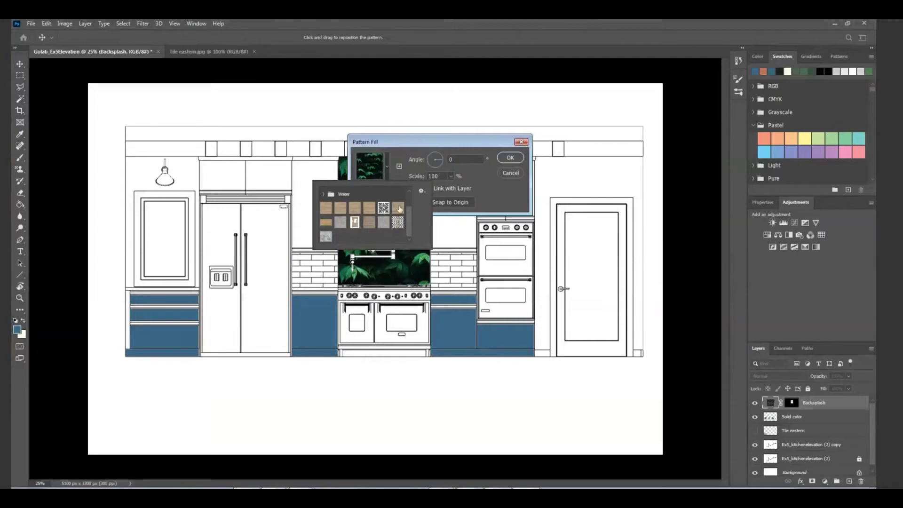
click(325, 238)
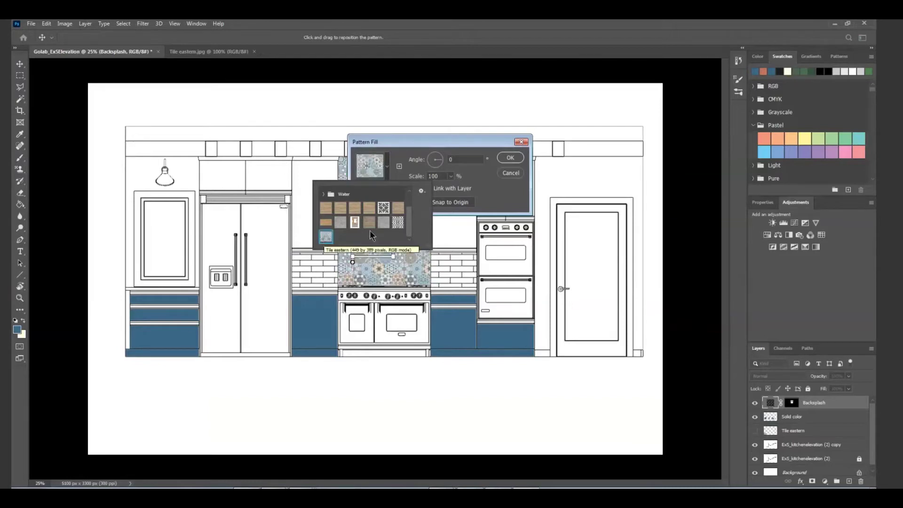
click(496, 192)
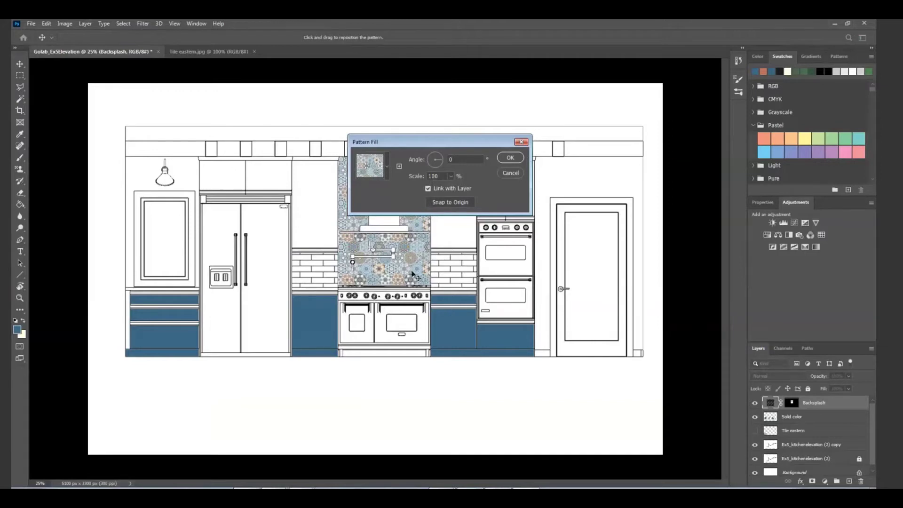
Step: Scale the backsplash tile pattern to 133%, shift its position within the wall area, and accept the pattern fill
mouse_move(442, 488)
click(450, 176)
drag(452, 188, 457, 190)
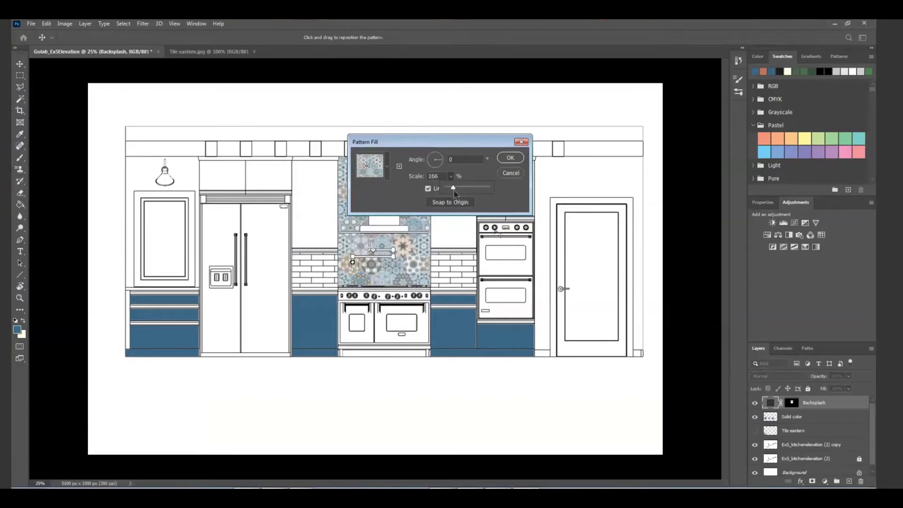
drag(454, 188, 453, 190)
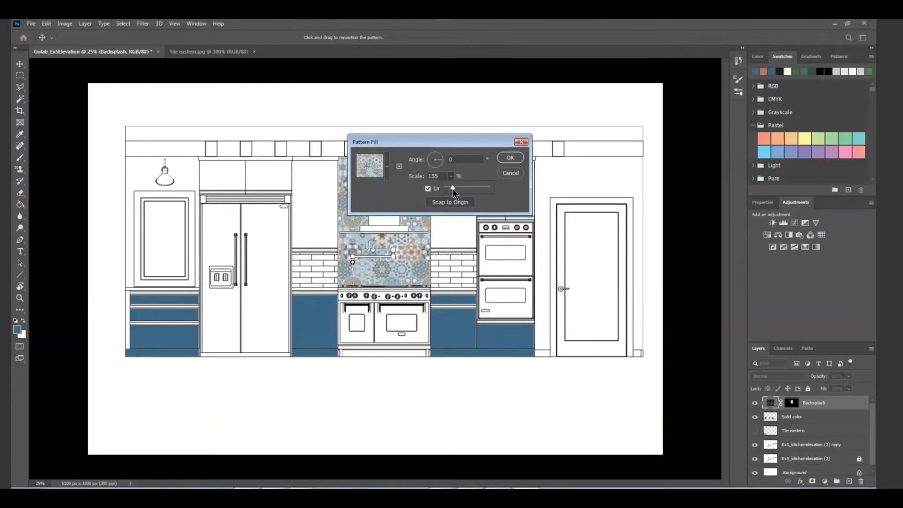
drag(453, 189, 451, 190)
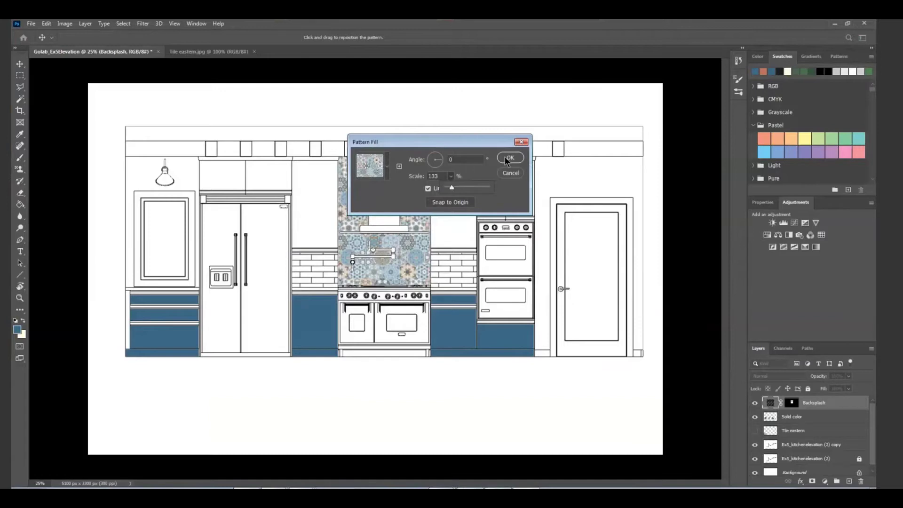
click(411, 263)
mouse_move(412, 264)
mouse_down()
mouse_move(415, 241)
mouse_move(416, 255)
mouse_up()
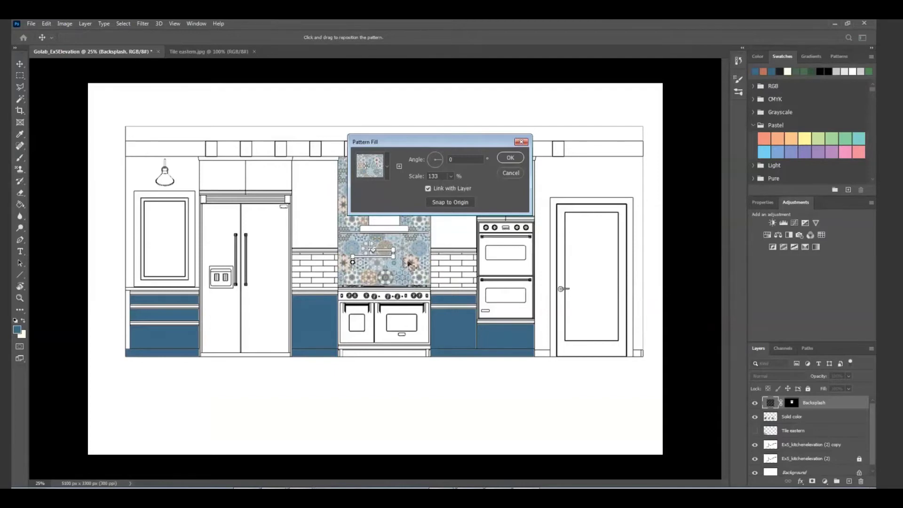
click(508, 157)
Step: On the Ex5_kitchenelevation (2) copy layer, delete the white window pane and door glass areas, and clear the selection
key(w)
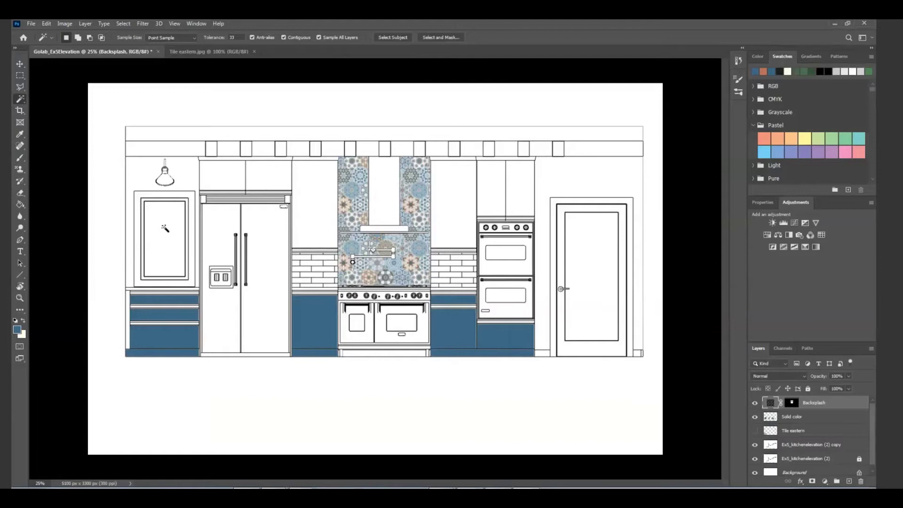
click(795, 447)
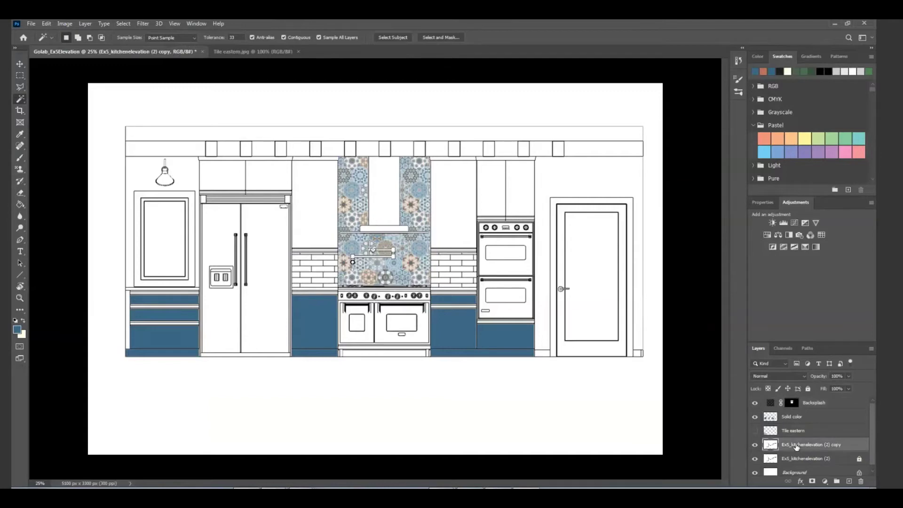
click(163, 236)
click(586, 258)
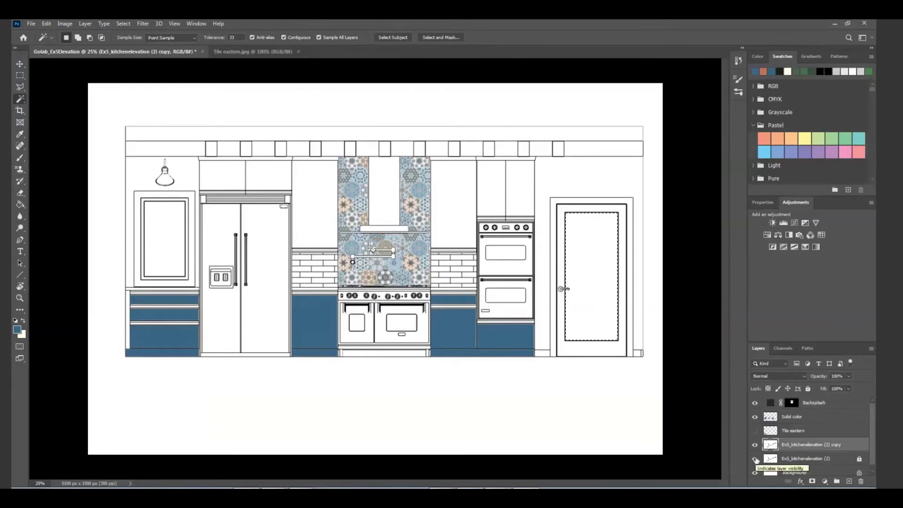
key(ctrl+d)
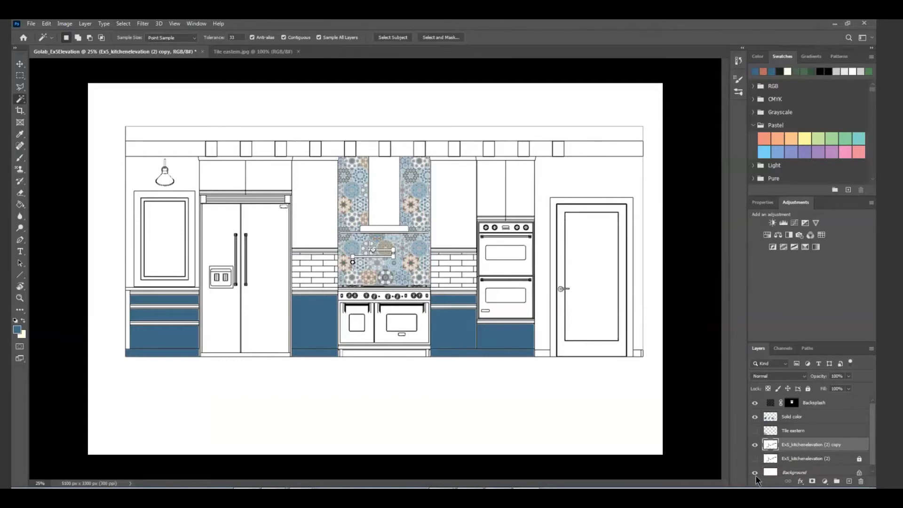
Step: Check the cut-out window and door openings with the Background layer hidden, and show the original elevation and Background layers again
click(755, 472)
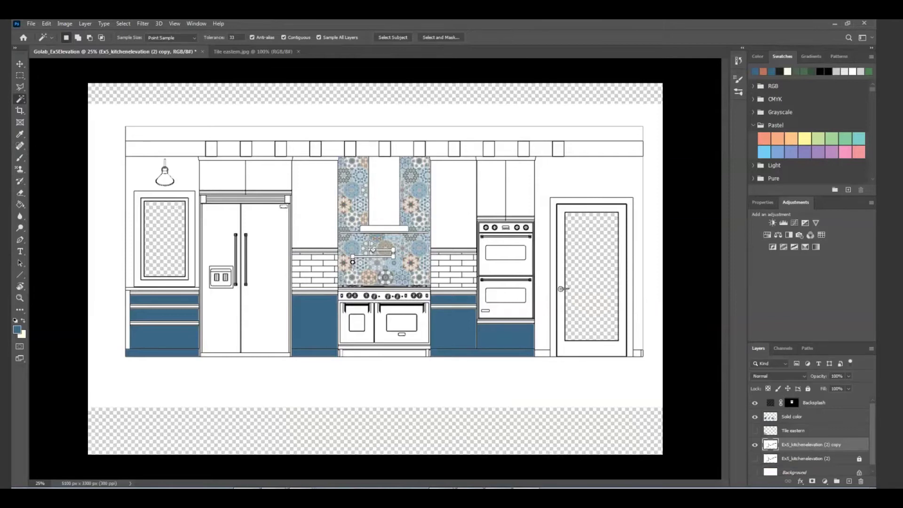
click(754, 458)
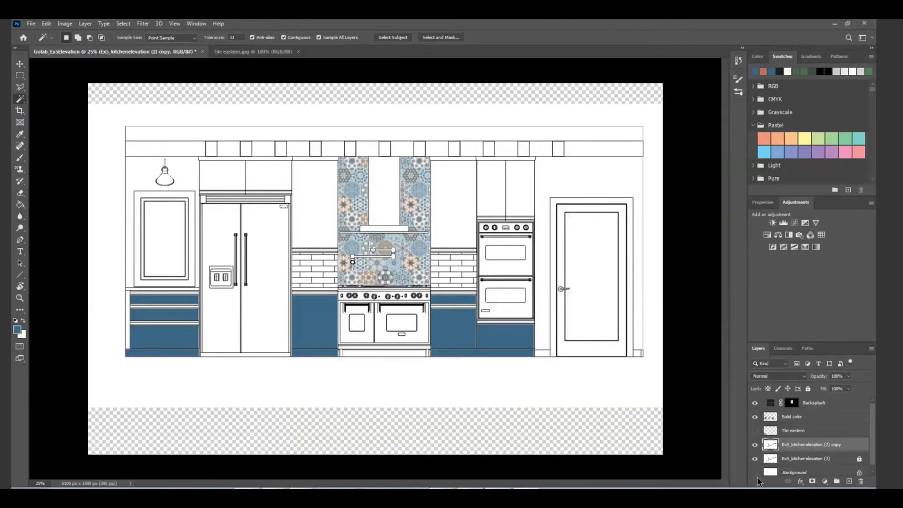
click(755, 472)
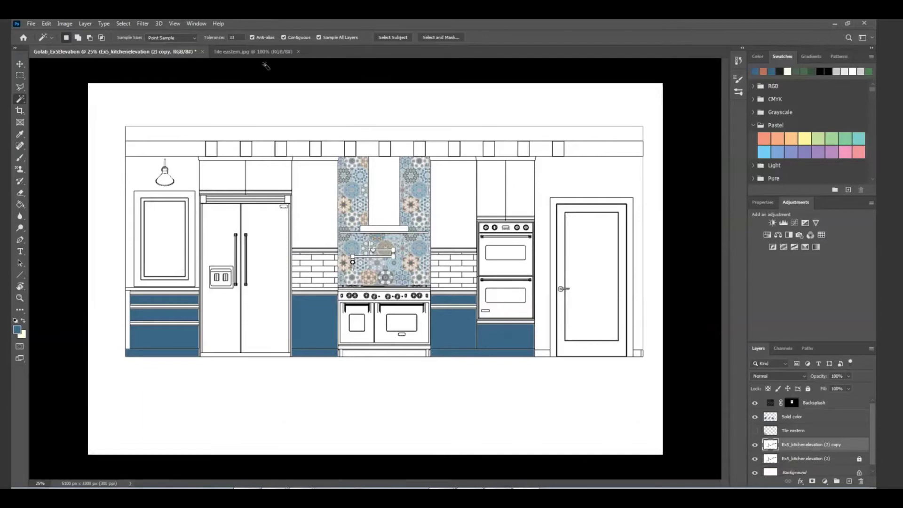
Step: Place the embedded photo ABOUT-CACTUS-GARDEN-VIEW-1 (1).jpg over the window and move its layer below the elevation copy layer
click(31, 24)
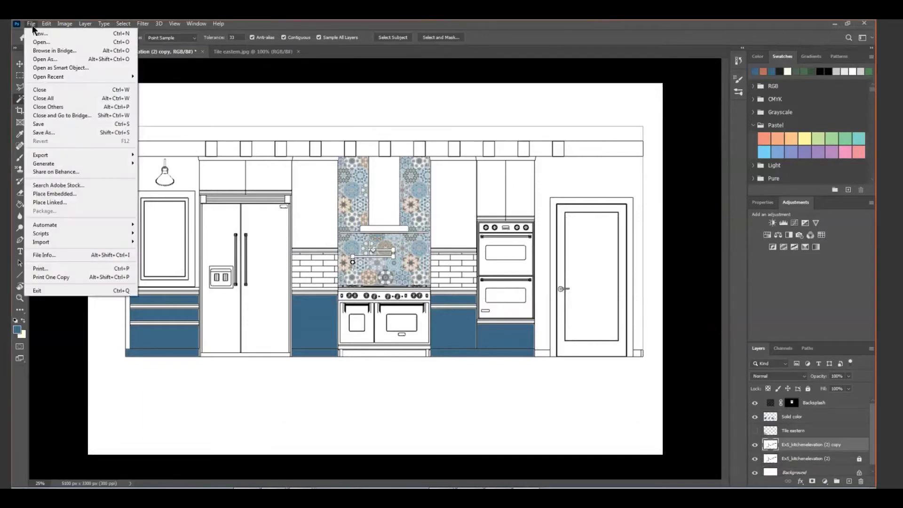
click(78, 194)
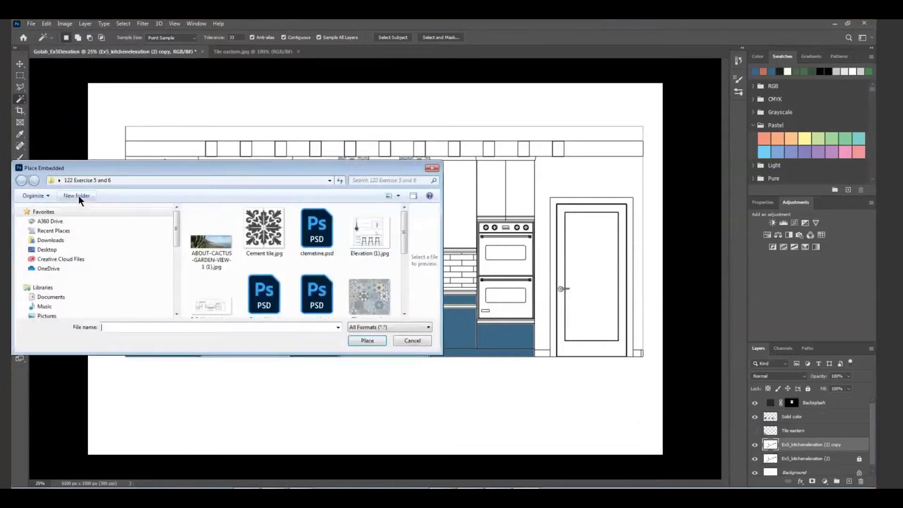
click(211, 245)
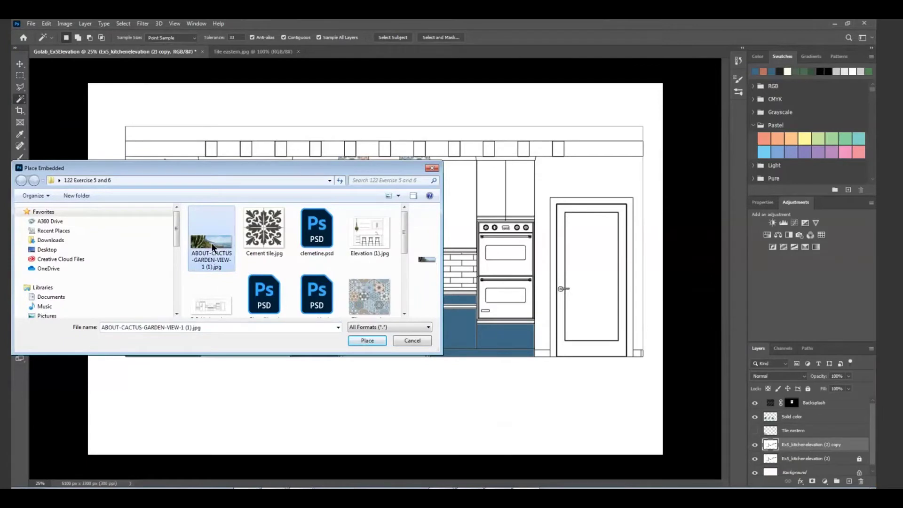
double_click(209, 254)
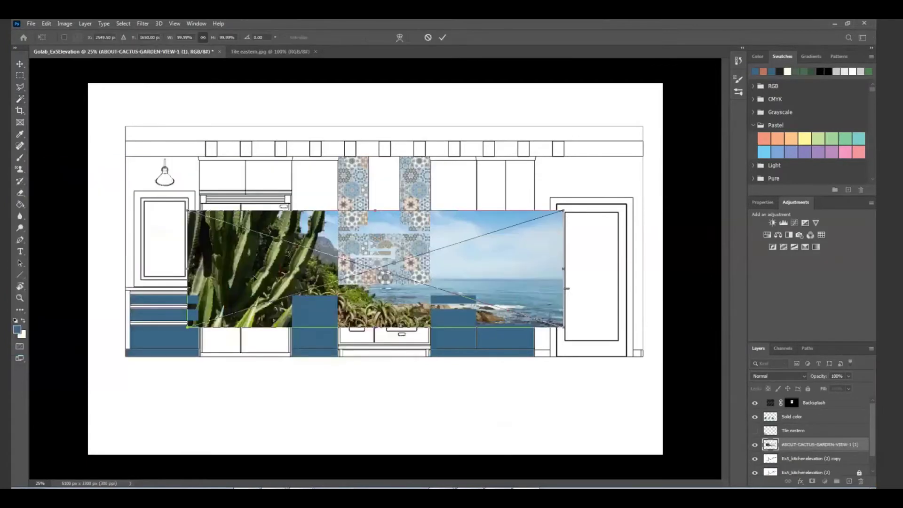
drag(469, 227, 255, 205)
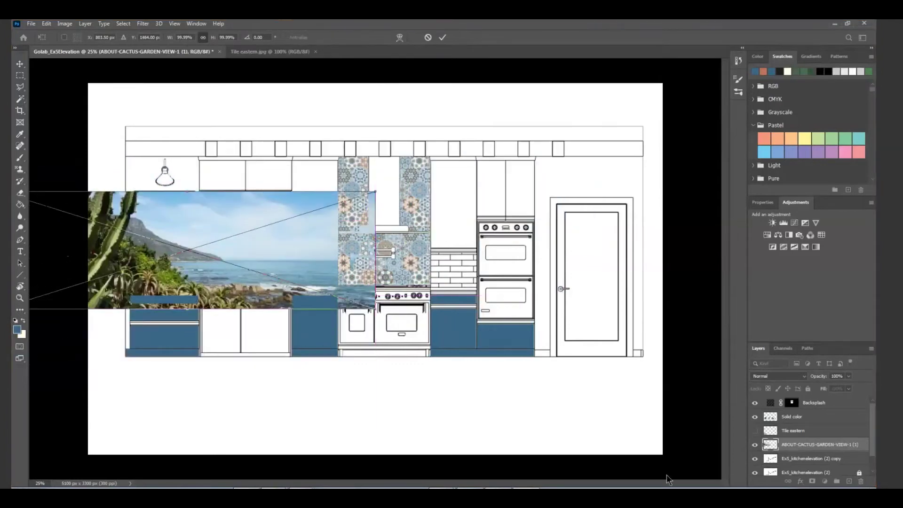
key(Return)
key(w)
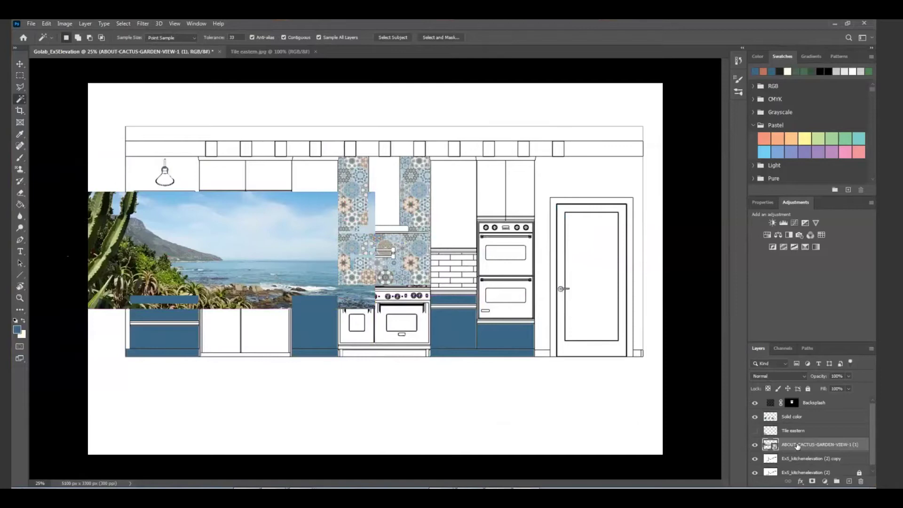
drag(797, 445, 799, 467)
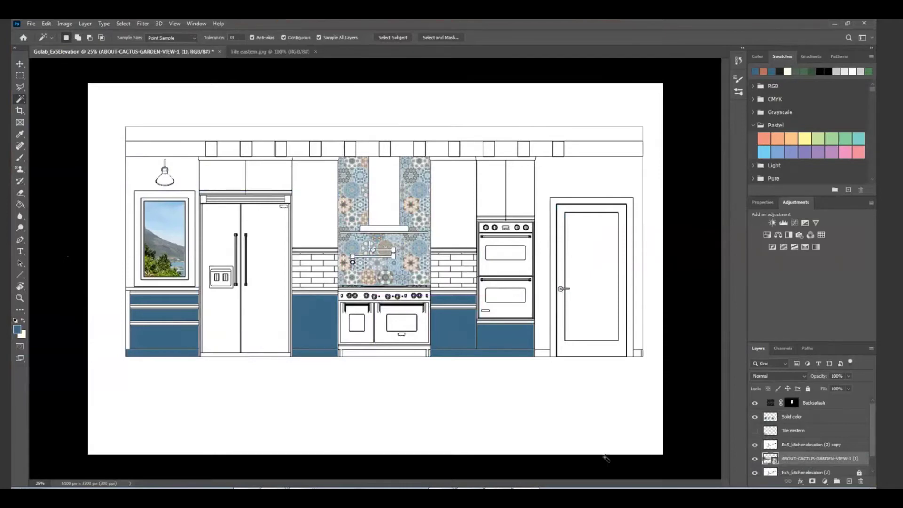
Step: Rasterize the window's garden view layer and set its opacity to 42%
right_click(804, 457)
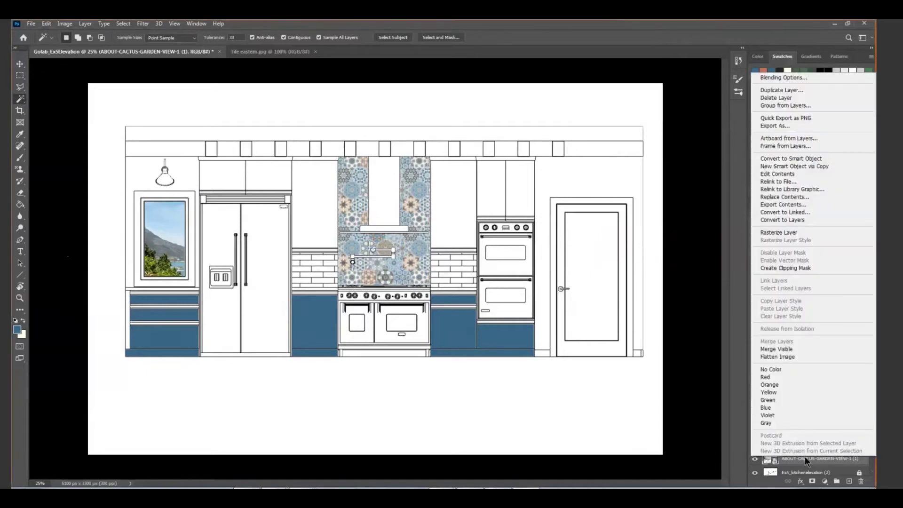
click(774, 232)
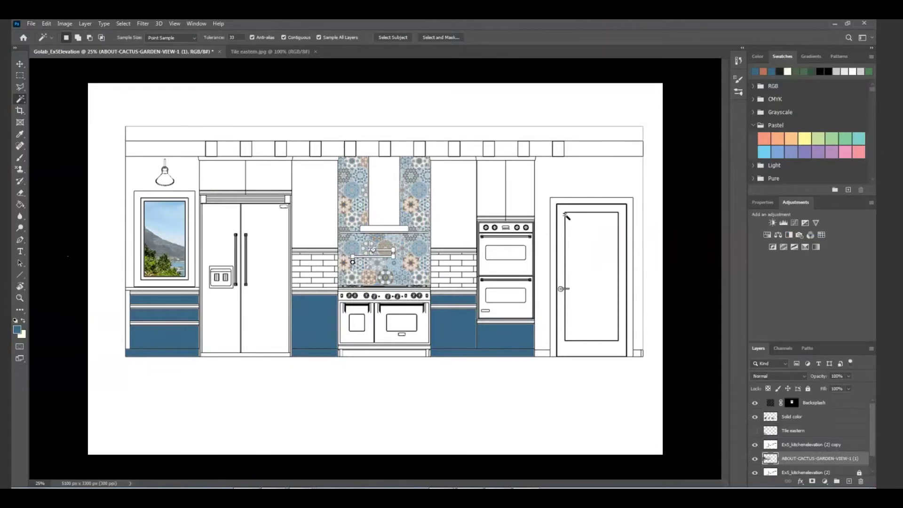
click(848, 376)
drag(847, 387, 824, 391)
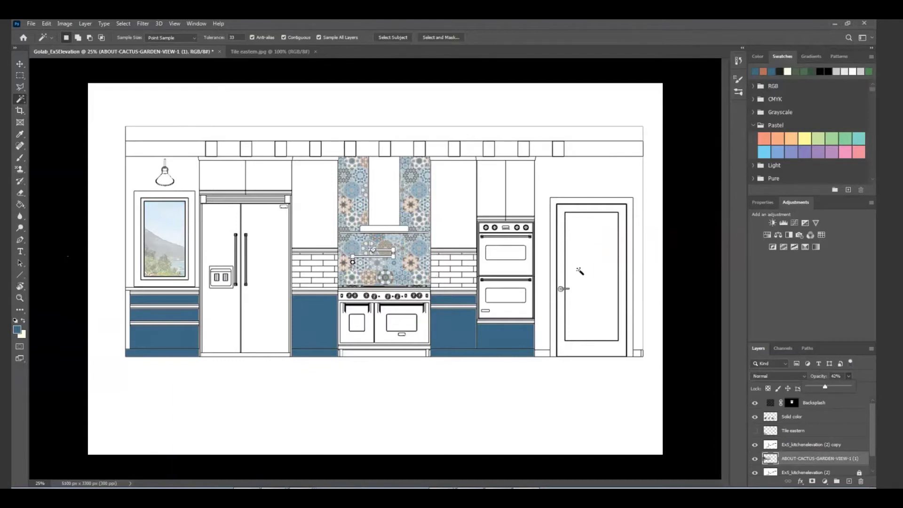
Step: Place a second embedded copy of ABOUT-CACTUS-GARDEN-VIEW-1 (1).jpg, keeping its layer directly below the elevation copy layer
click(31, 23)
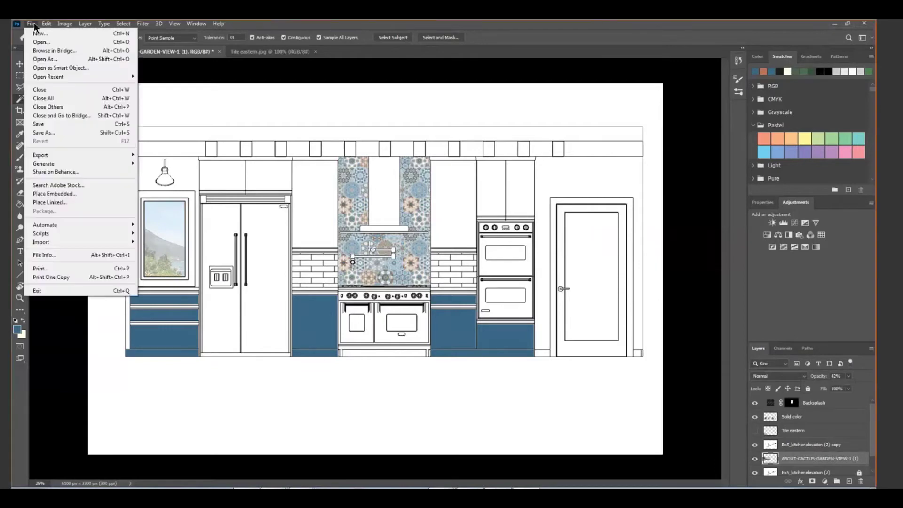
click(66, 194)
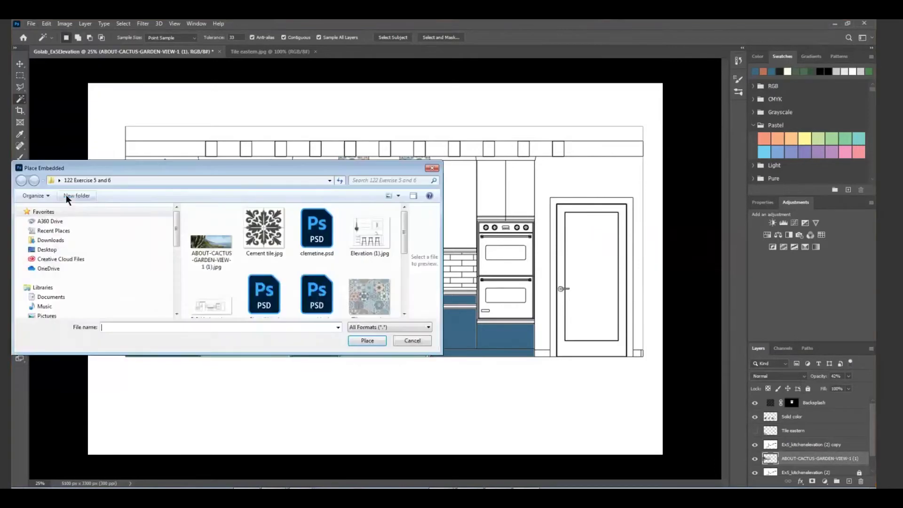
double_click(212, 241)
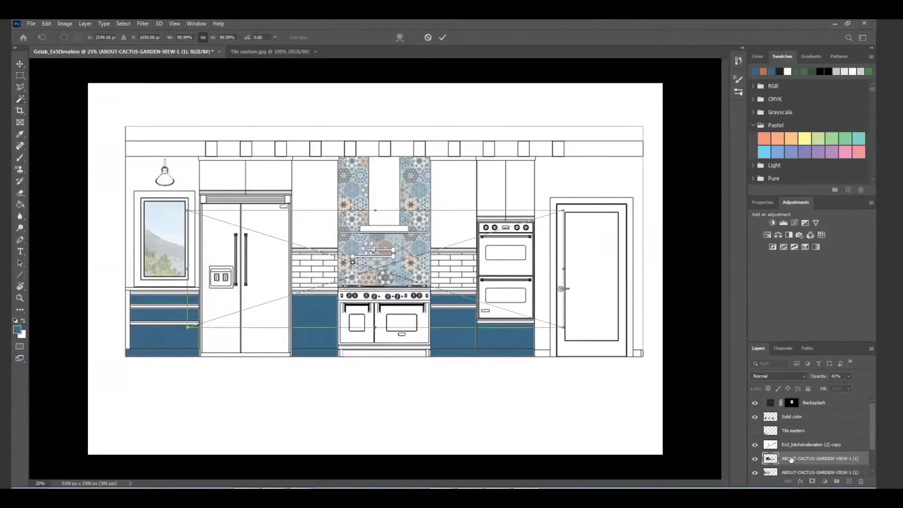
key(Return)
drag(790, 459, 787, 447)
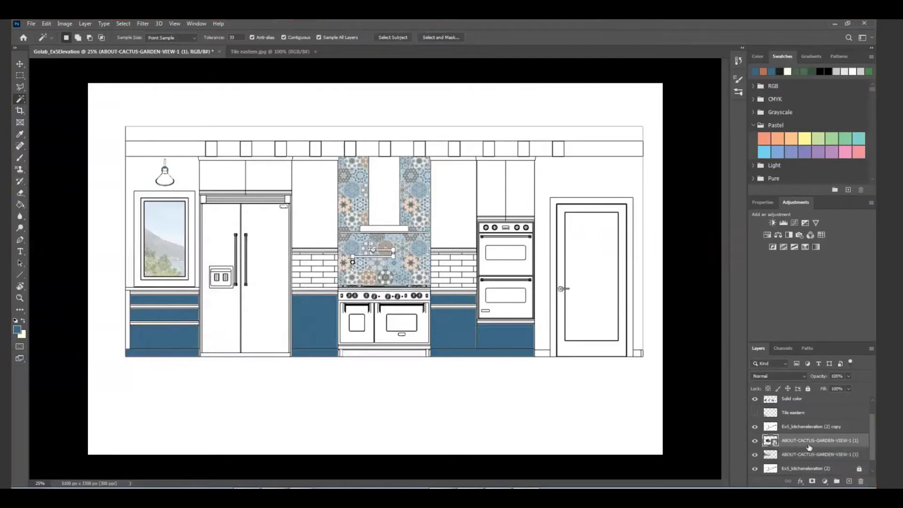
Step: With the Ex5_kitchenelevation (2) copy layer temporarily hidden, move the new garden view photo over the door, and show the layer again
click(755, 427)
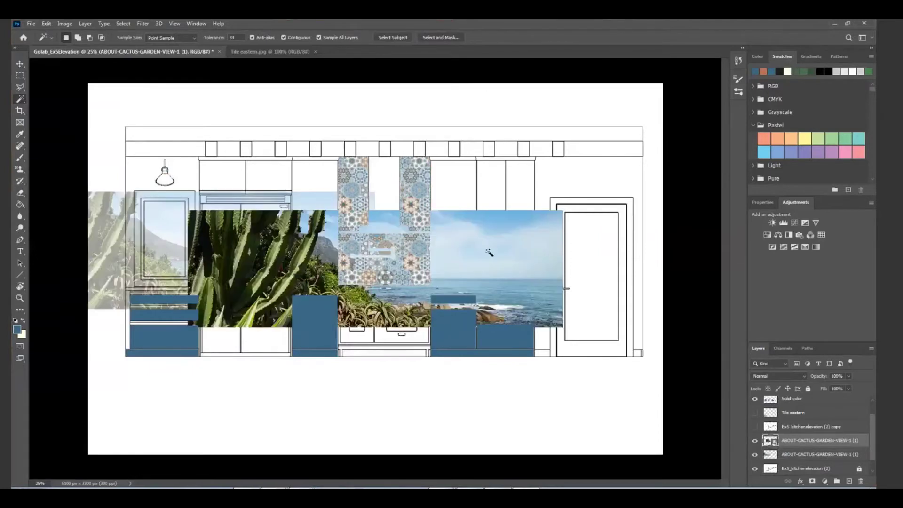
click(20, 63)
drag(485, 276, 682, 278)
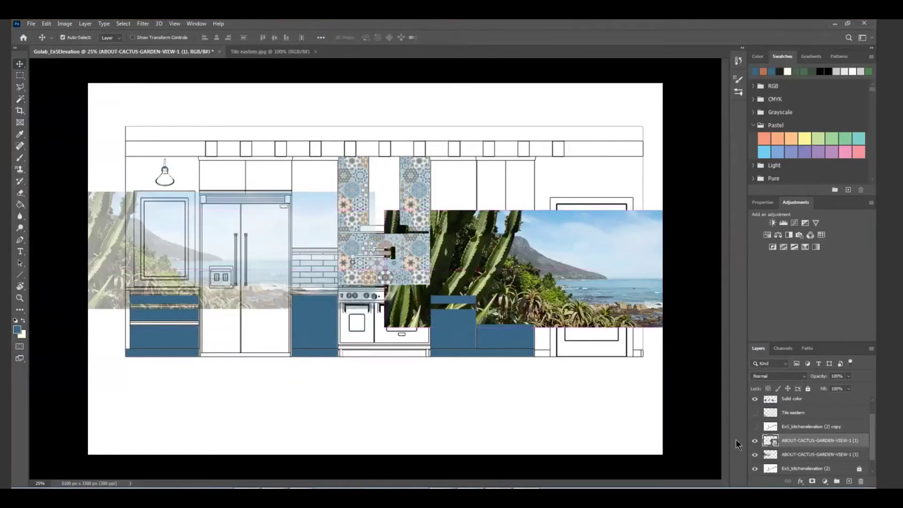
click(755, 426)
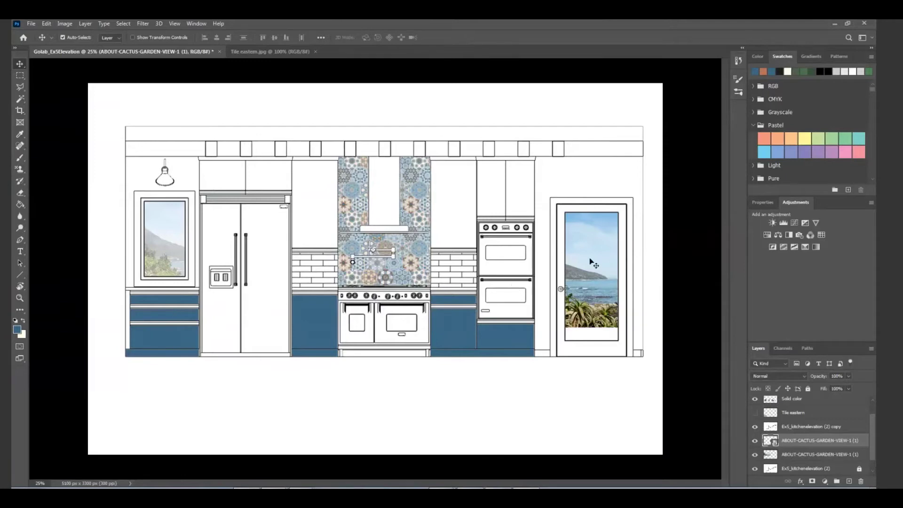
Step: Shift the door photo so sea and rocks show through the glass, and reposition the window photo to show the mountainside and shrubs
drag(590, 261, 520, 253)
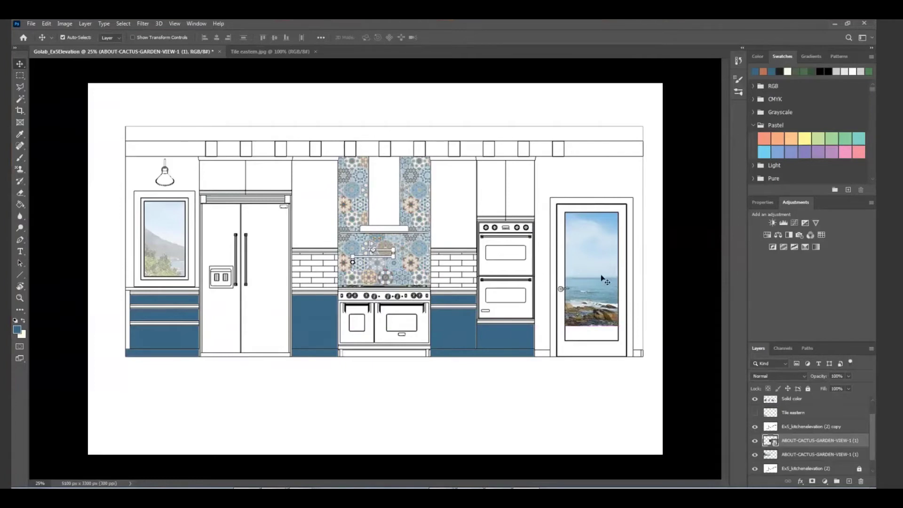
drag(589, 266, 591, 247)
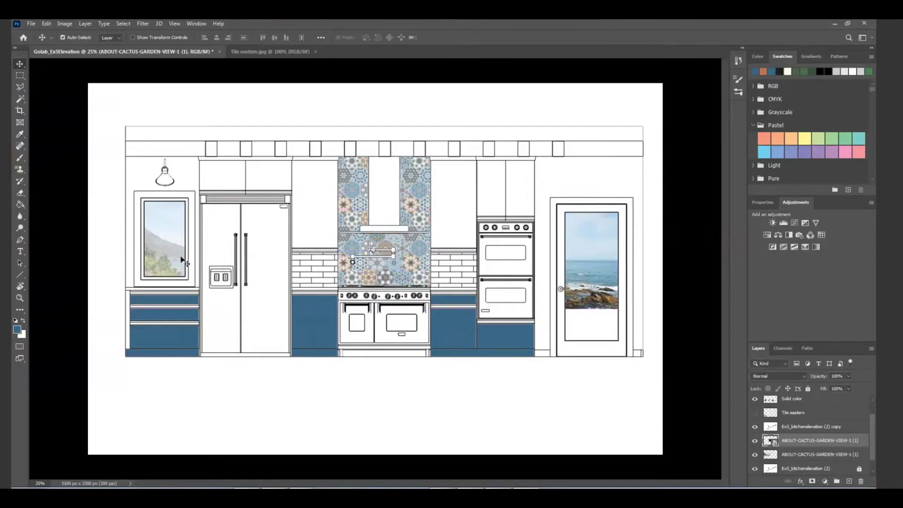
drag(182, 260, 80, 240)
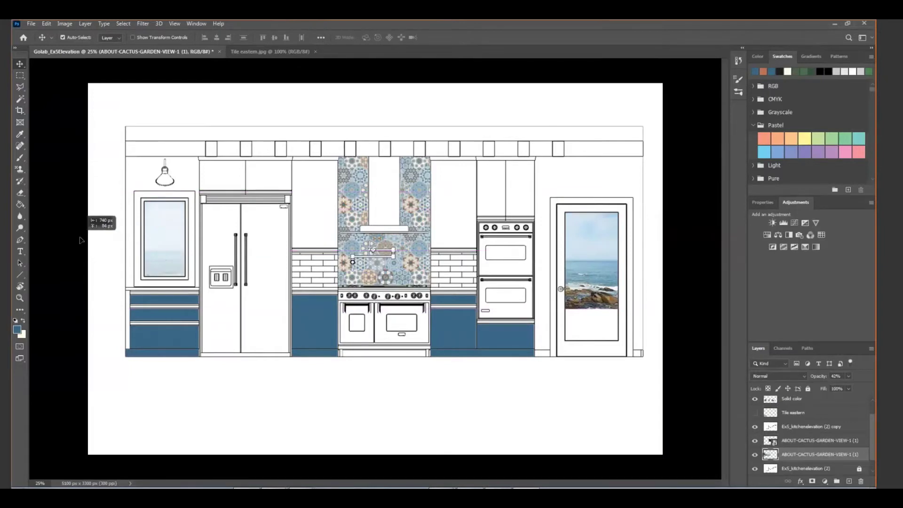
drag(81, 240, 232, 246)
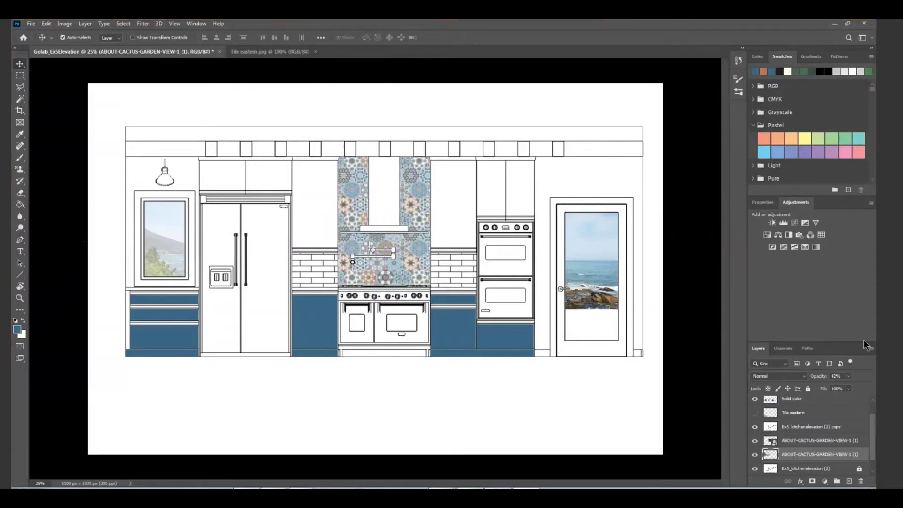
Step: Rasterize the door's garden view layer and set its opacity to 47%
click(822, 442)
right_click(822, 442)
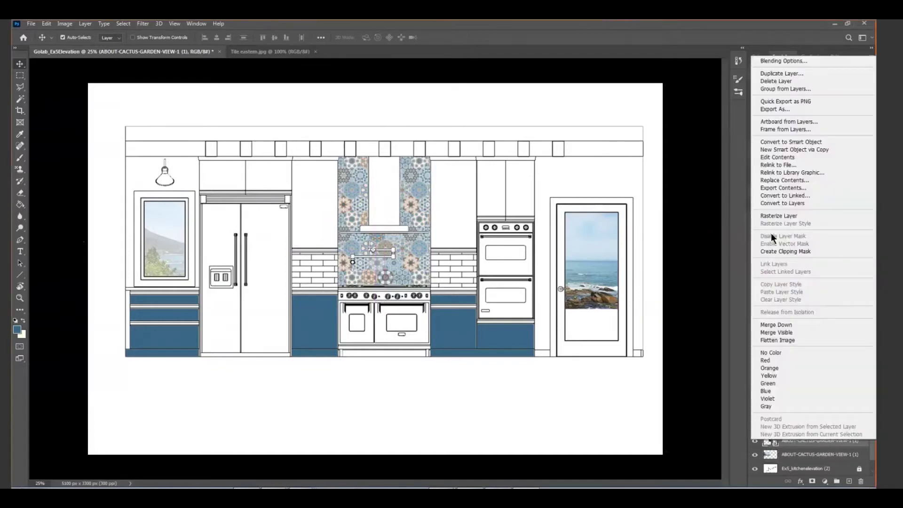
click(776, 216)
click(848, 376)
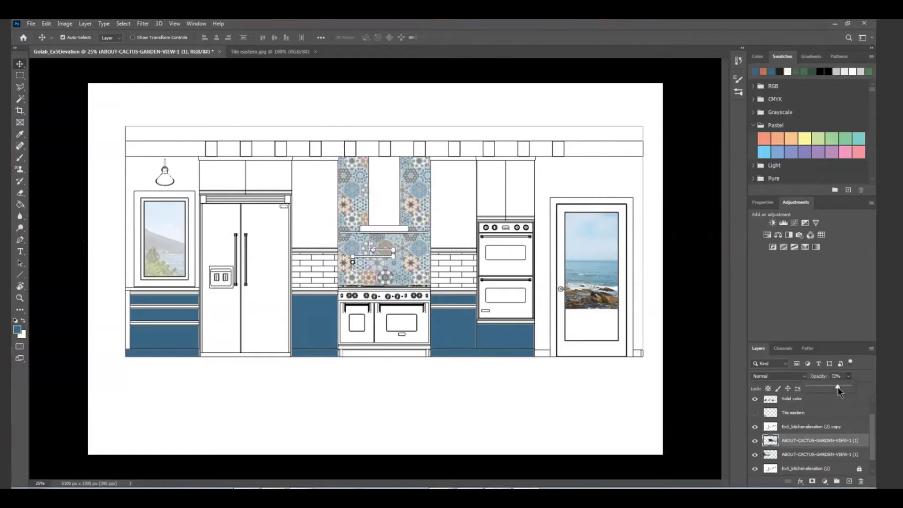
drag(836, 387, 827, 390)
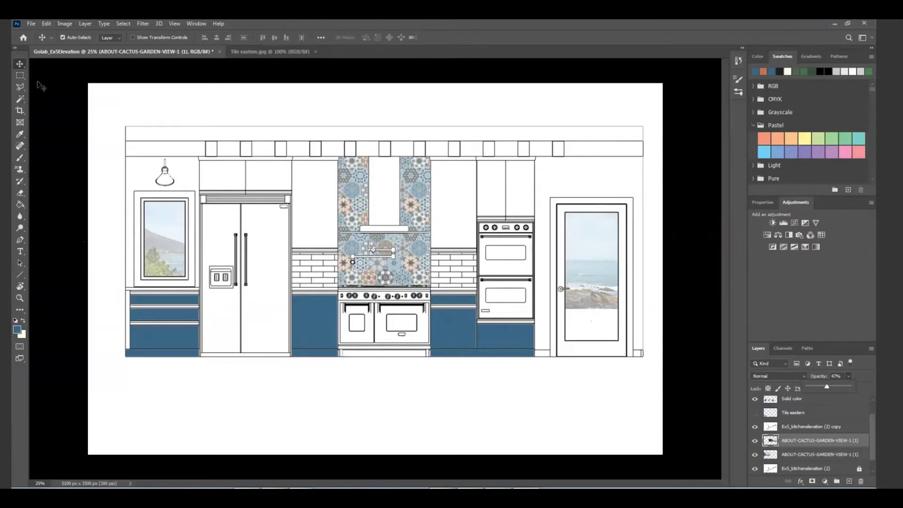
click(20, 77)
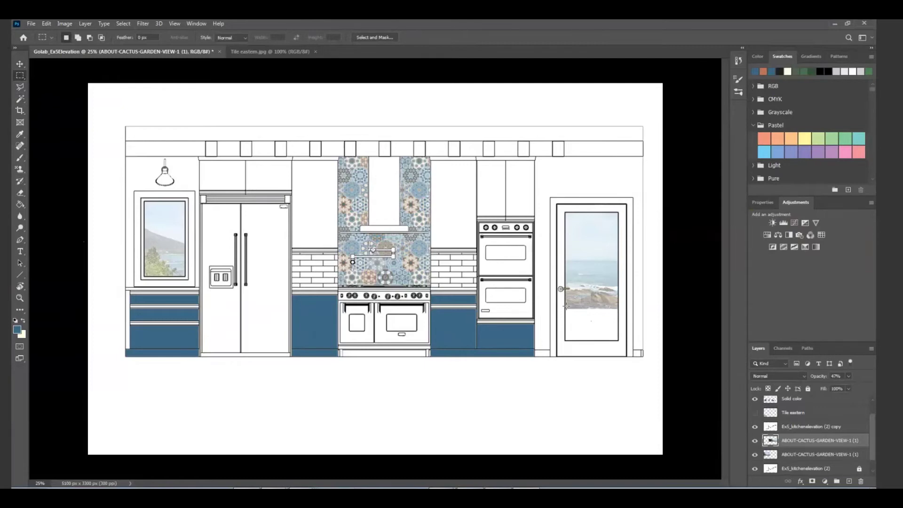
drag(566, 308, 620, 339)
click(535, 355)
Step: Create a new layer named Landing directly above the door's garden view layer
click(848, 481)
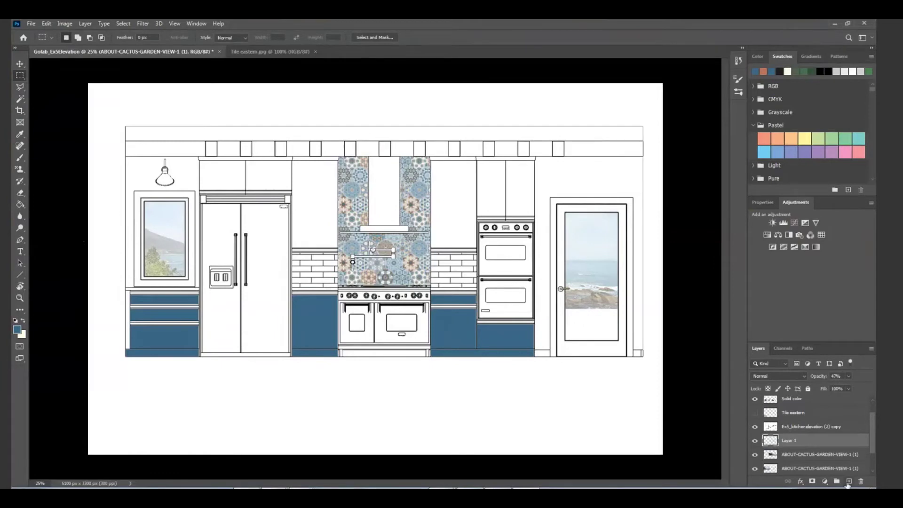
double_click(788, 440)
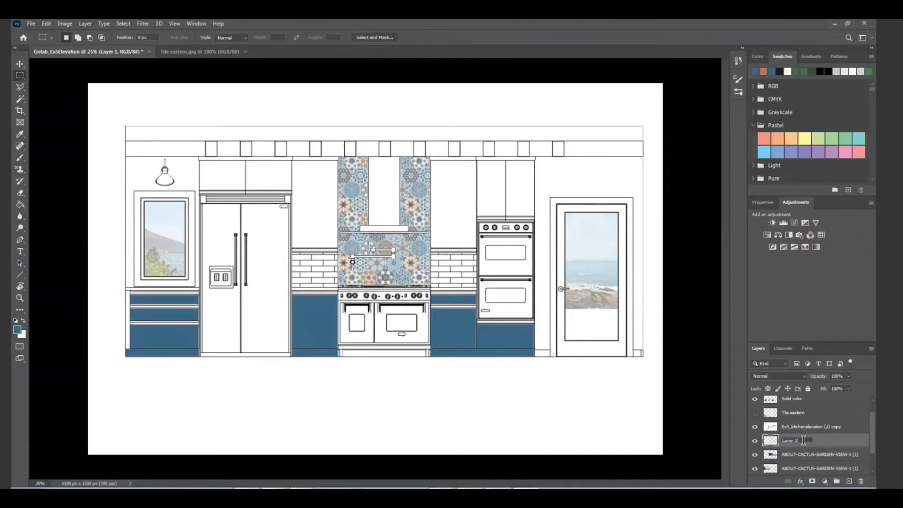
key(BackSpace)
key(BackSpace)
text(anding)
key(Return)
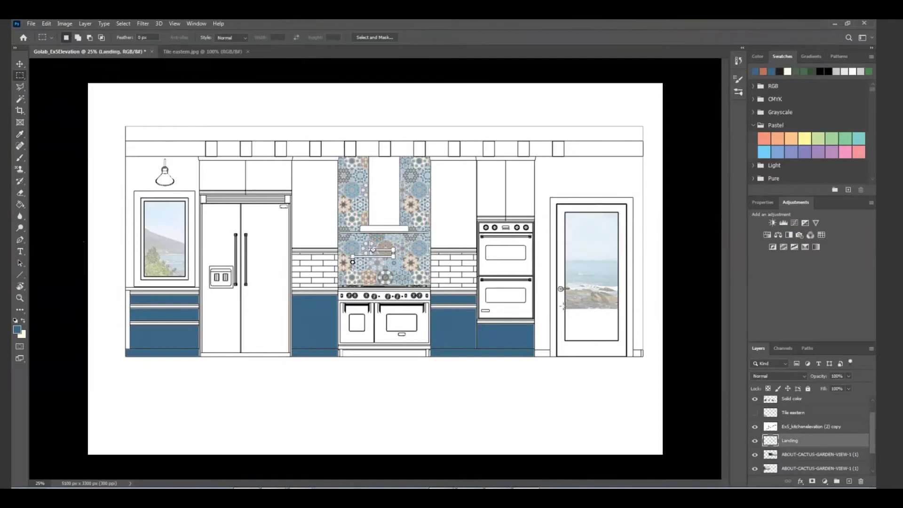
Step: On the Landing layer, fill the empty lower part of the door glass with a grey-beige sampled from the rocks, and clear the selection
drag(564, 309, 622, 346)
click(19, 135)
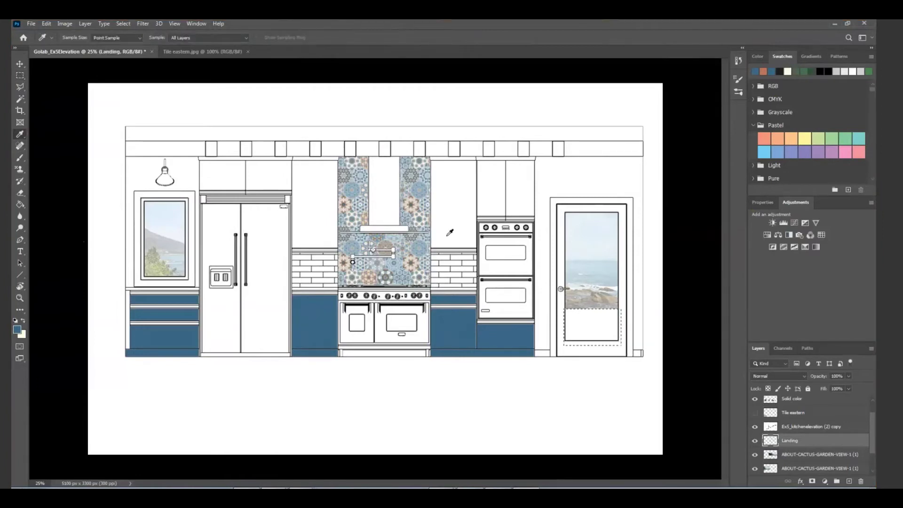
click(609, 298)
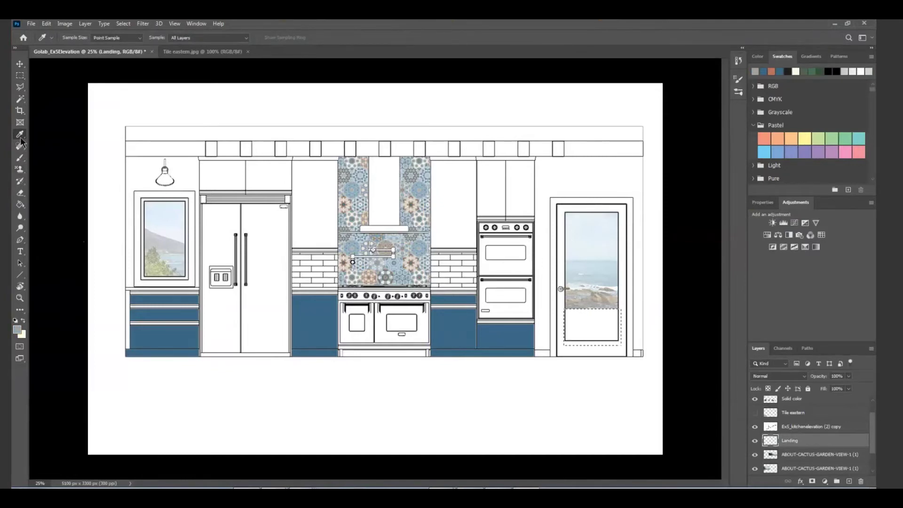
click(21, 204)
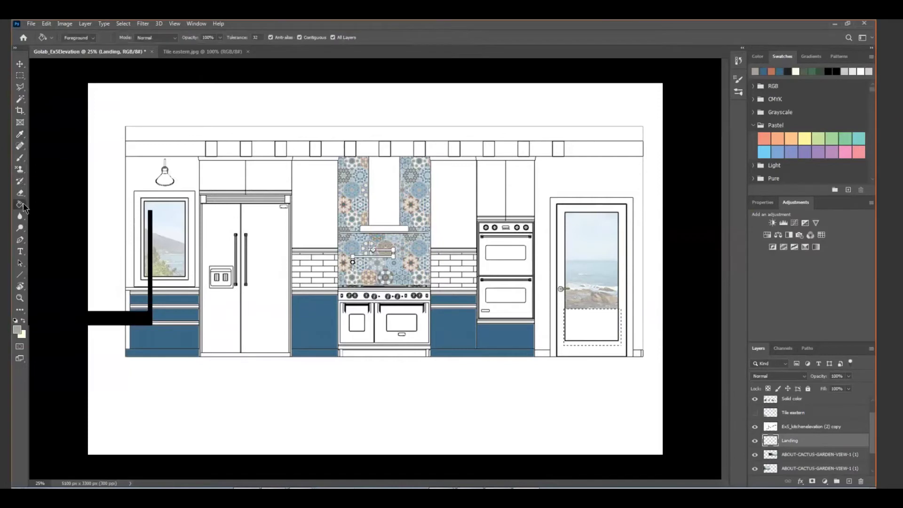
click(582, 327)
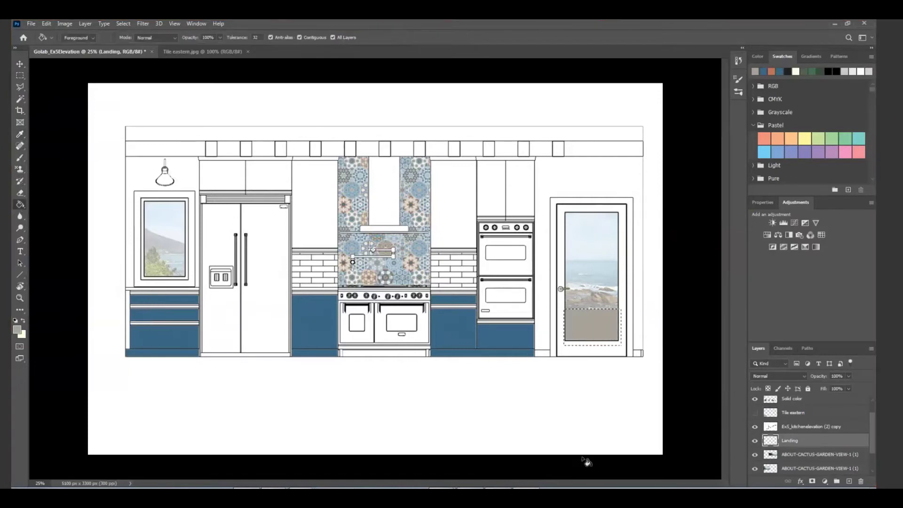
key(ctrl+d)
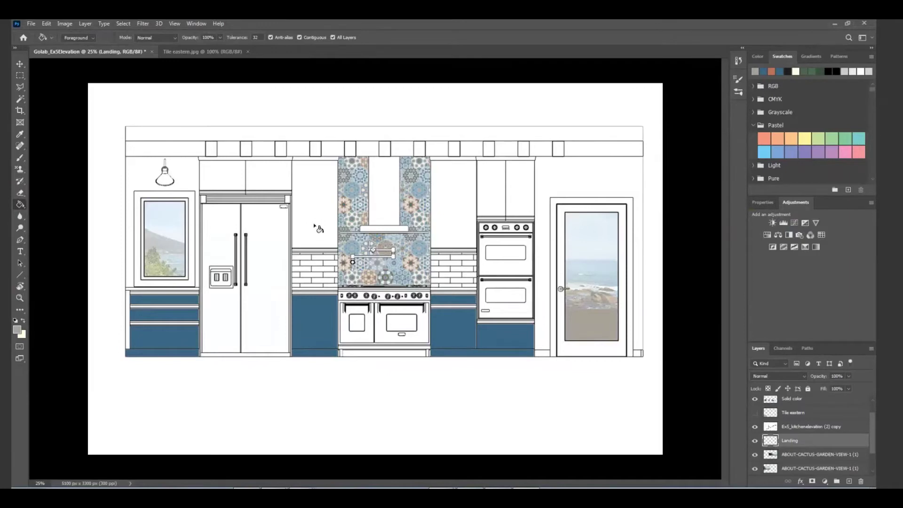
Step: Make the Solid color layer active and sample the blue of the base cabinet drawers below the window as foreground color
click(811, 402)
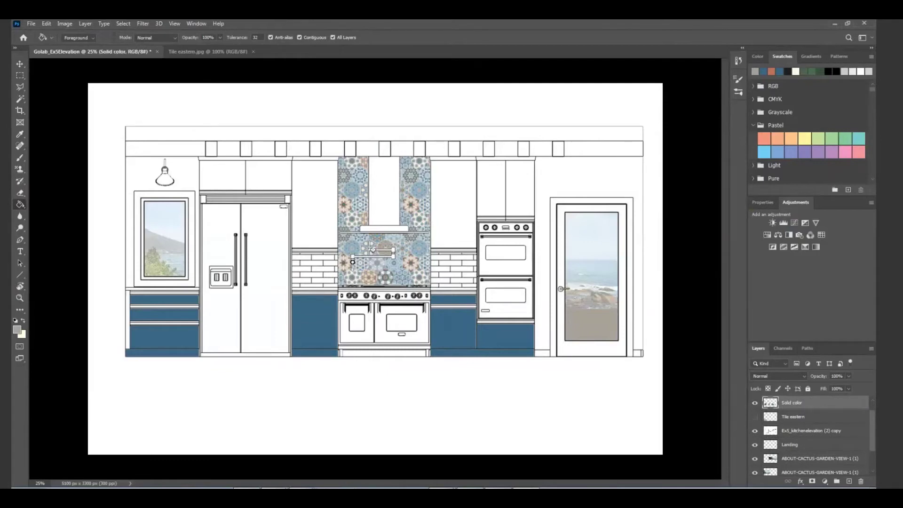
click(20, 134)
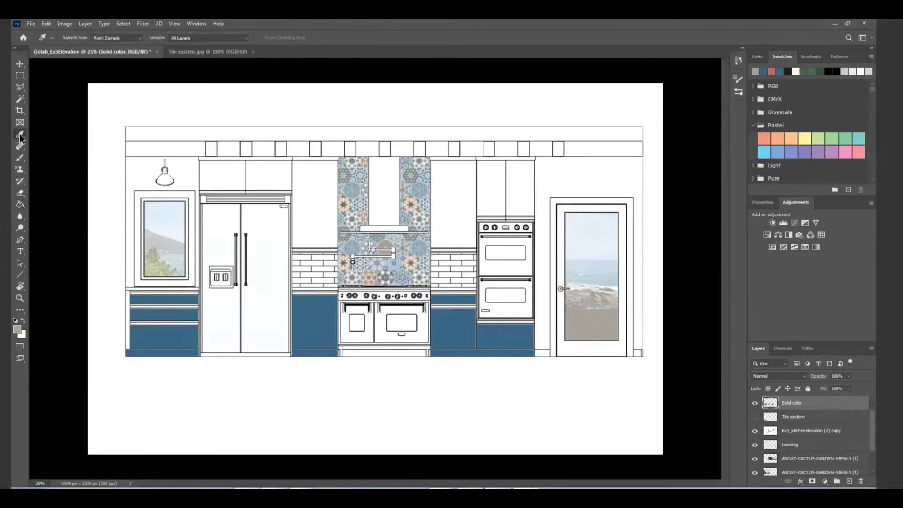
click(174, 330)
Step: Select the upper cabinet fronts and their top trim above the refrigerator, beside the range hood, and above the ovens with the Magic Wand
click(21, 99)
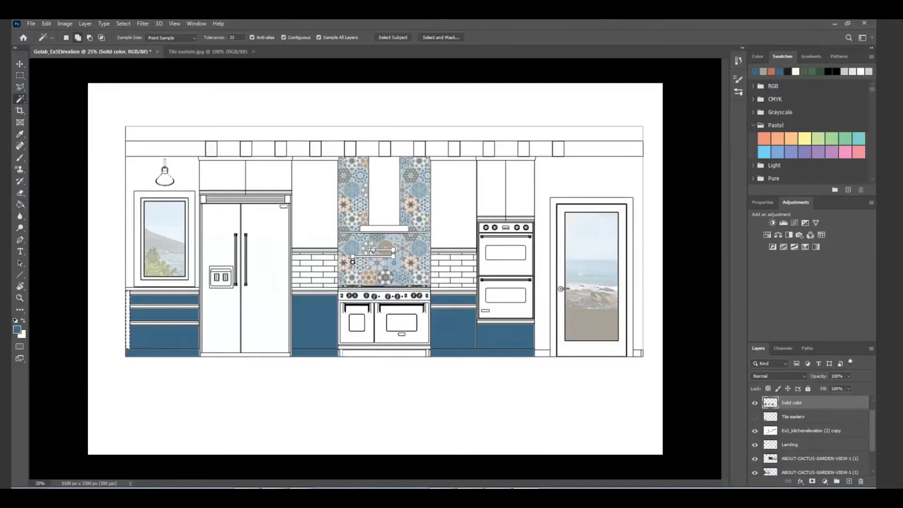
click(530, 189)
click(495, 164)
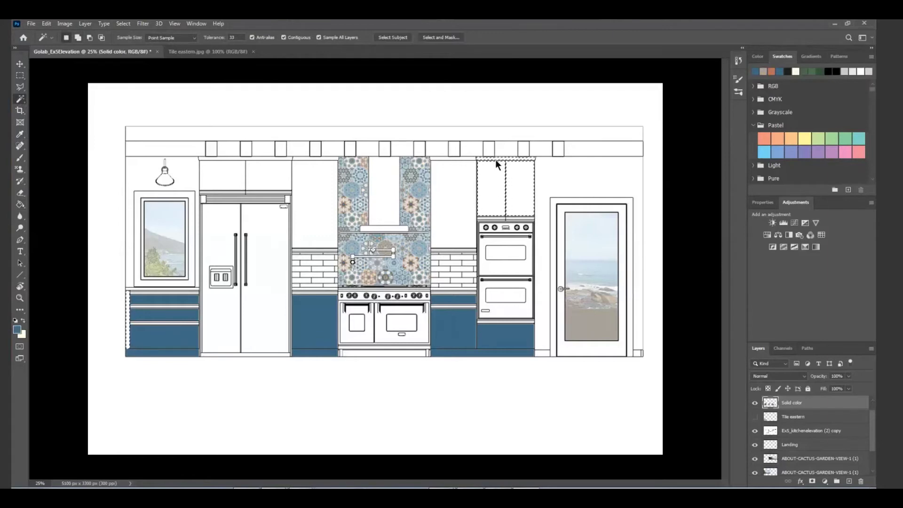
click(450, 187)
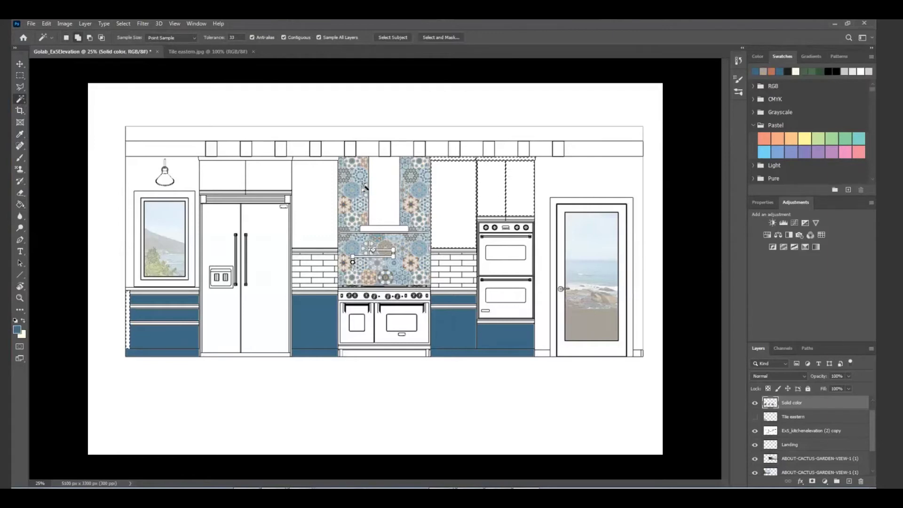
click(311, 162)
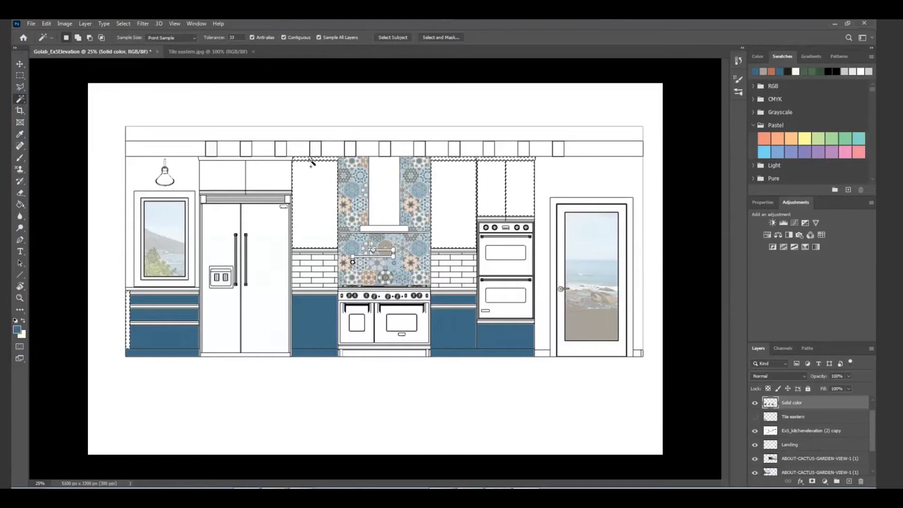
click(271, 170)
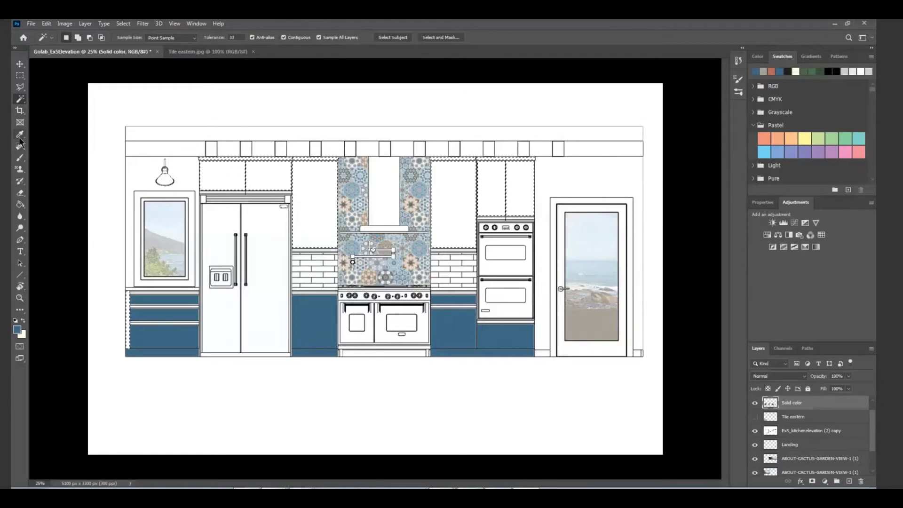
Step: Fill the selected upper cabinet fronts and top trim with the sampled blue using the Paint Bucket, and clear the selection
click(20, 204)
click(219, 173)
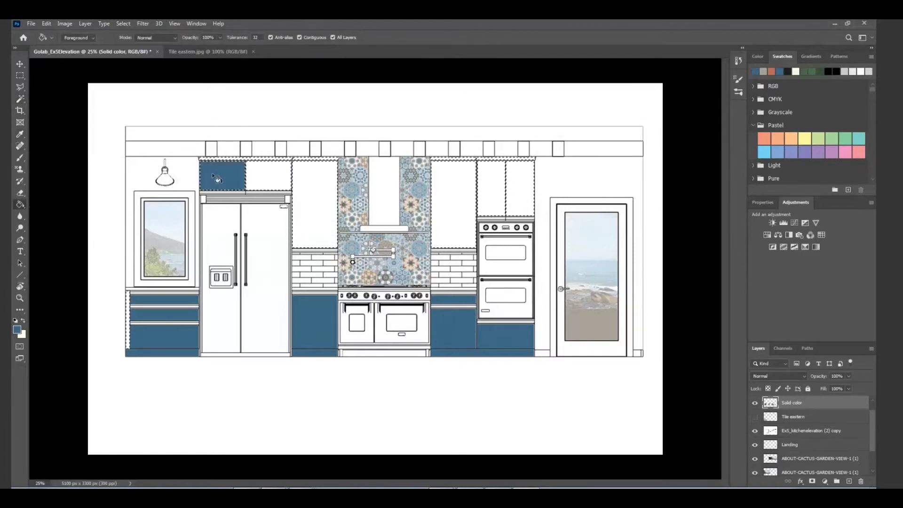
click(276, 173)
click(312, 226)
click(322, 160)
click(445, 221)
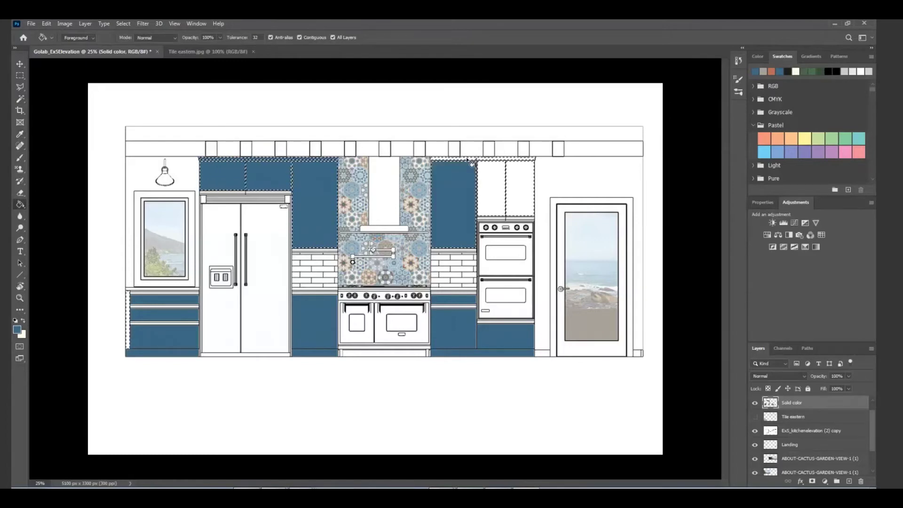
click(470, 158)
click(491, 188)
click(512, 198)
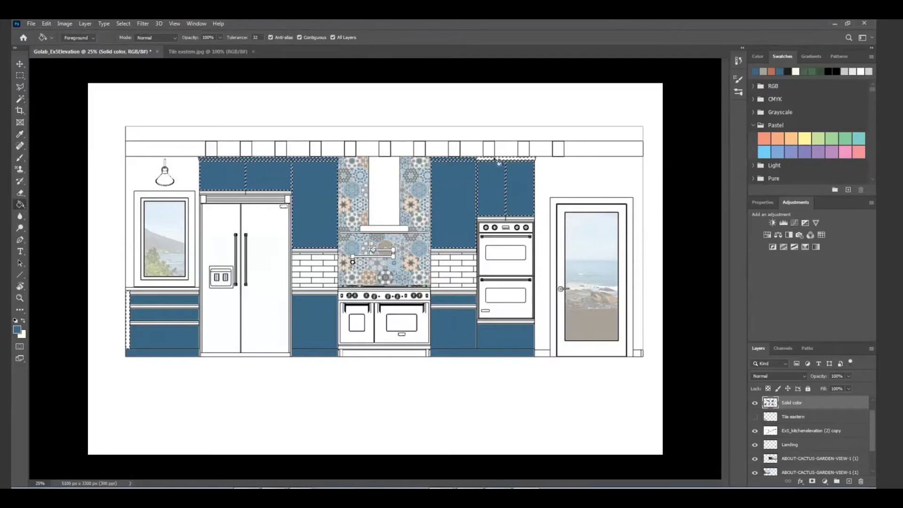
click(505, 159)
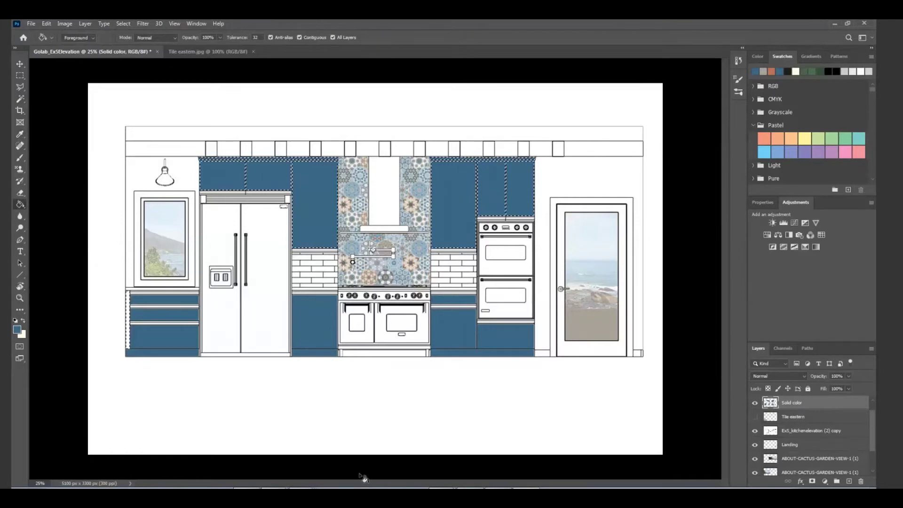
key(ctrl+d)
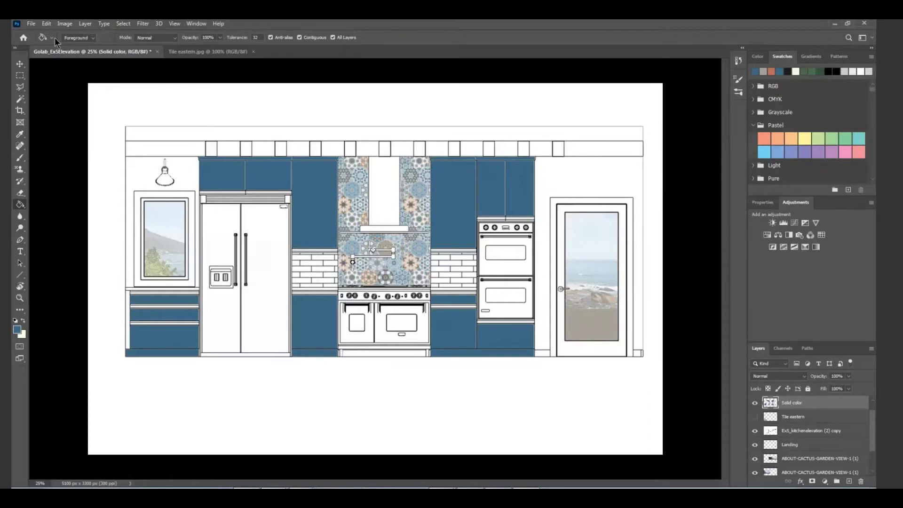
Step: Place wood block (1).psd as an embedded image and position the cutting board over the white tiles between the refrigerator and the range
click(31, 23)
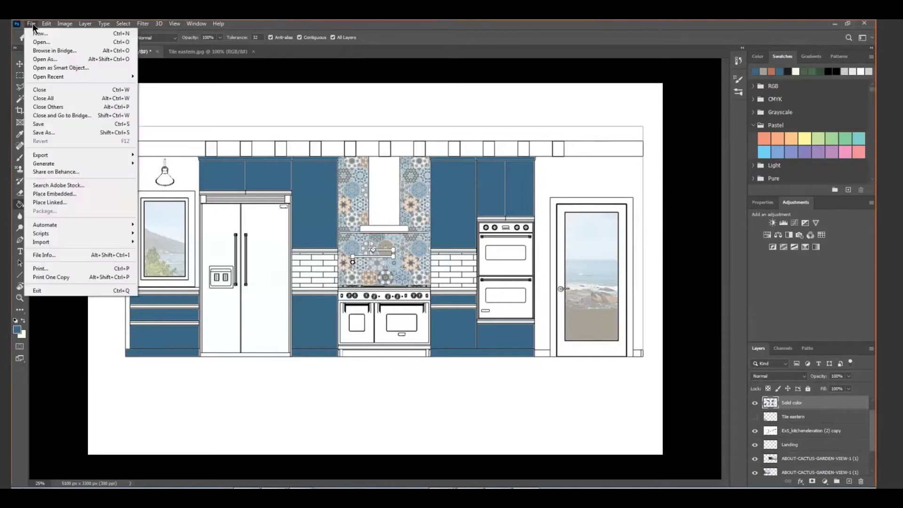
click(55, 193)
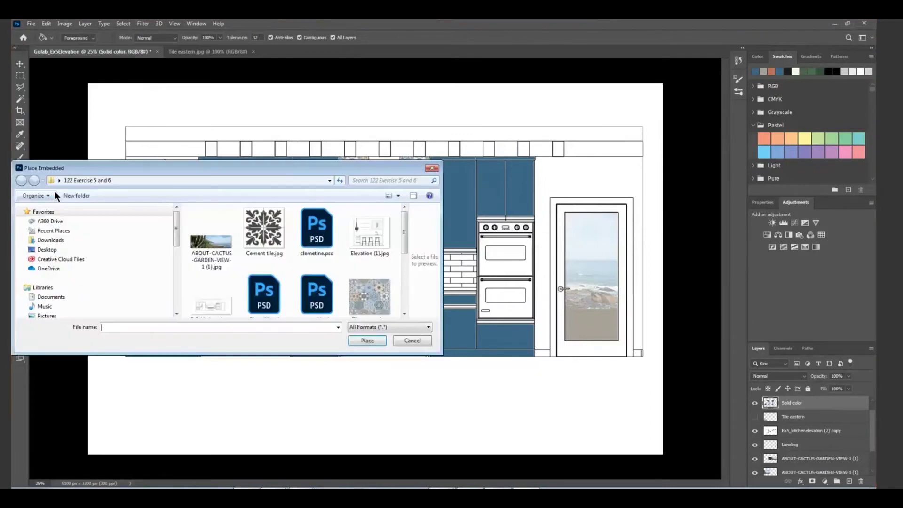
drag(400, 236, 413, 270)
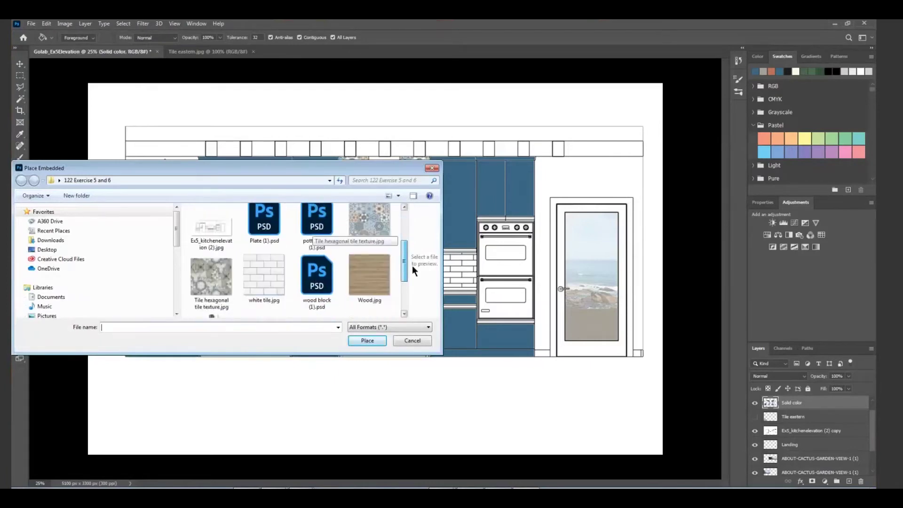
double_click(321, 282)
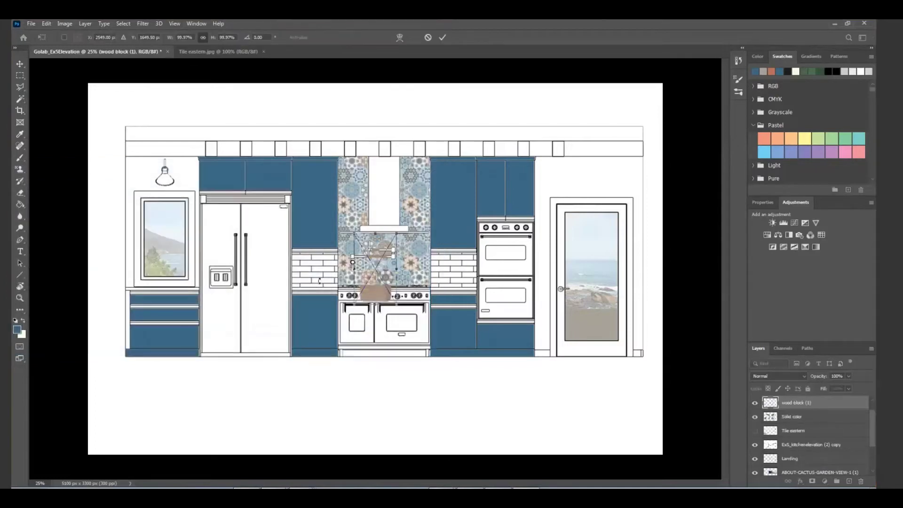
drag(377, 299, 315, 293)
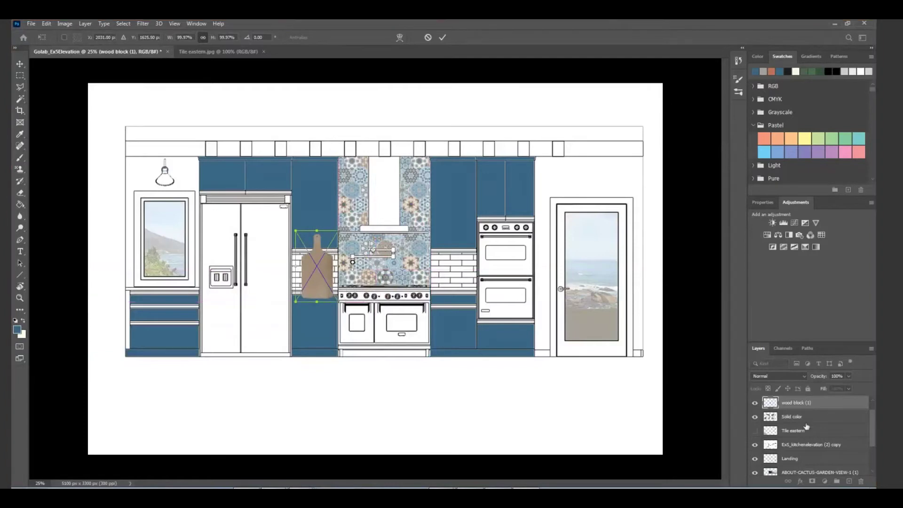
drag(872, 431, 872, 398)
key(Return)
key(g)
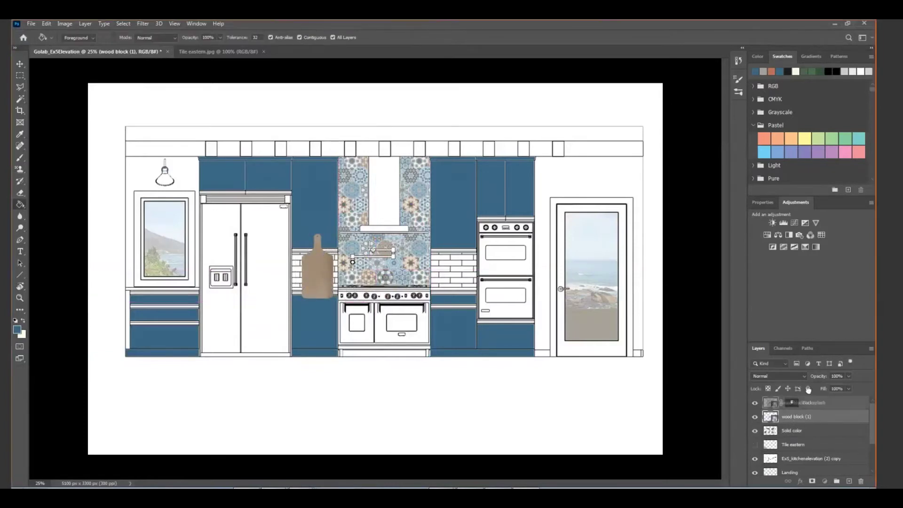
Step: Move the wood block (1) layer above the Backsplash layer and rasterize it
mouse_move(825, 424)
mouse_down()
mouse_move(817, 394)
mouse_move(826, 429)
mouse_move(817, 421)
mouse_up()
click(820, 402)
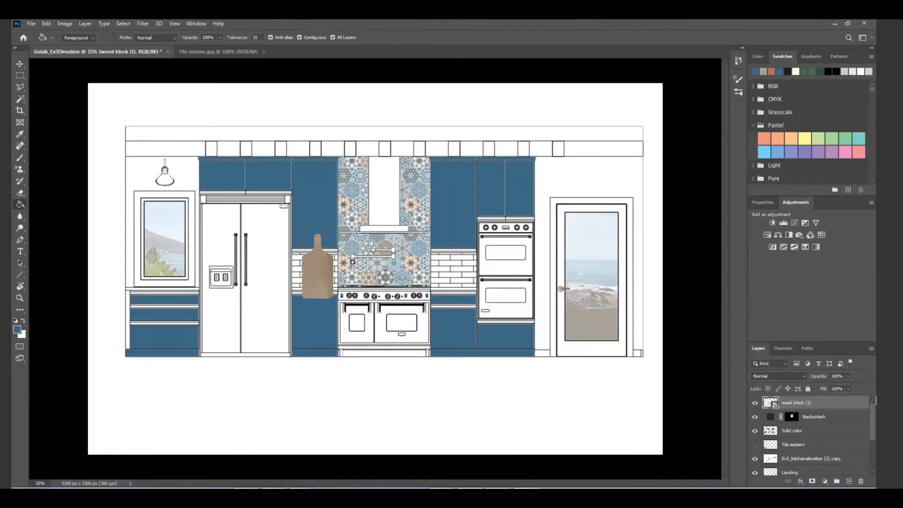
right_click(805, 407)
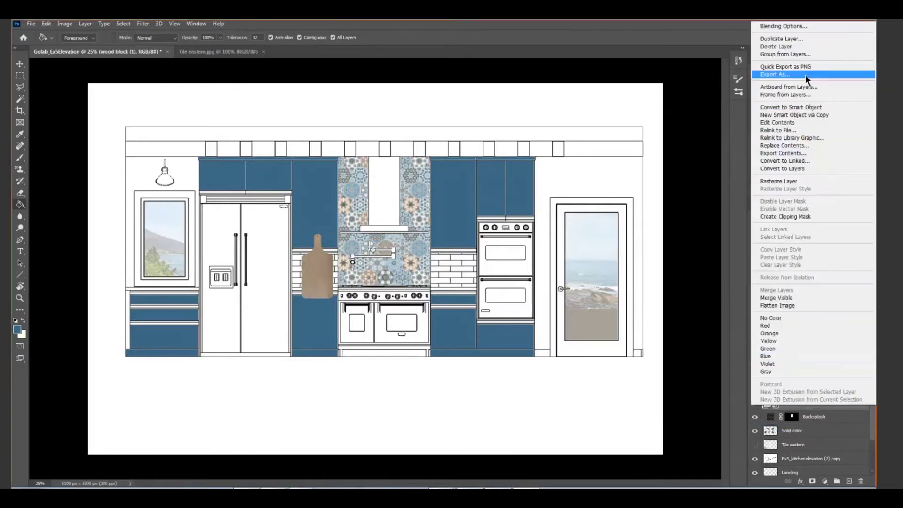
click(791, 181)
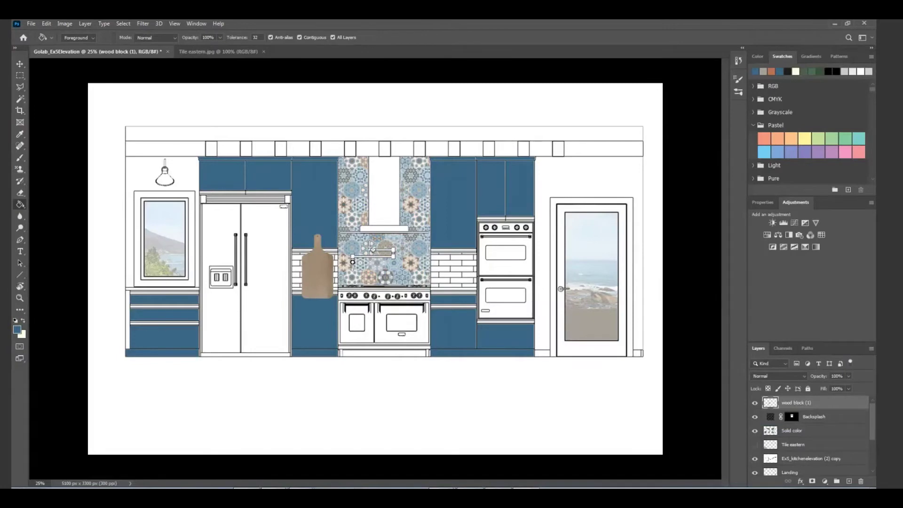
Step: Scale the cutting board proportionally to about 45% so it fits in front of the white tiles beside the refrigerator
click(46, 25)
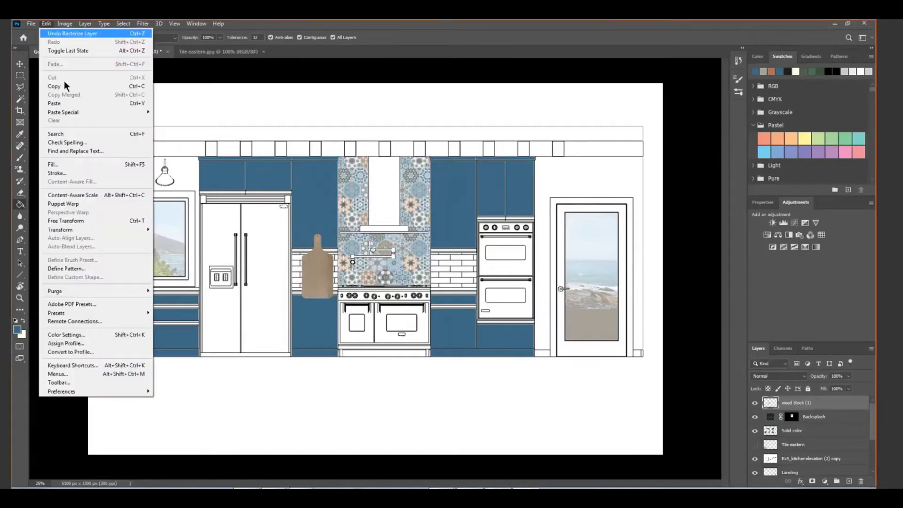
mouse_move(75, 232)
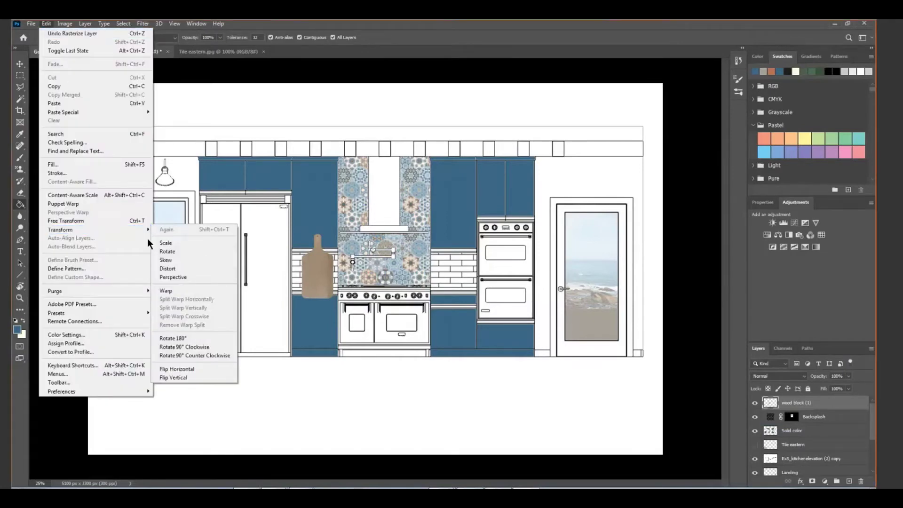
click(169, 242)
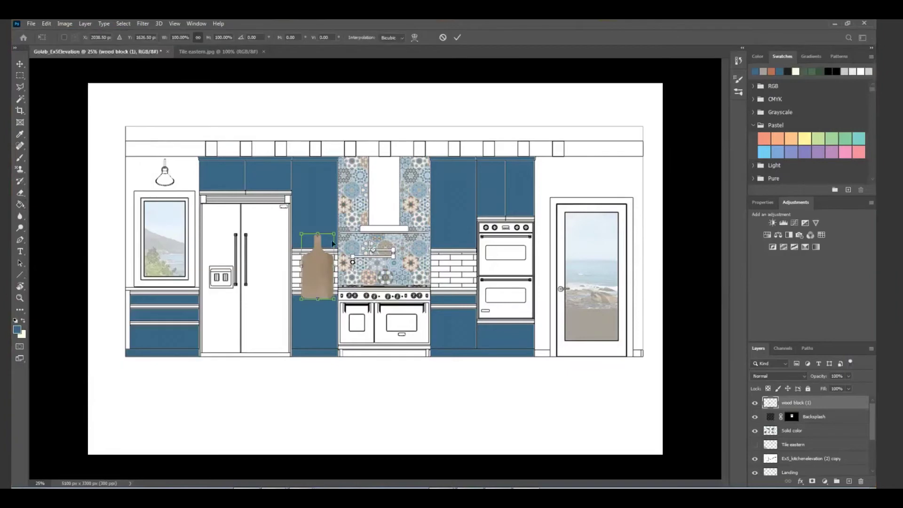
drag(334, 234, 303, 279)
key(ctrl+z)
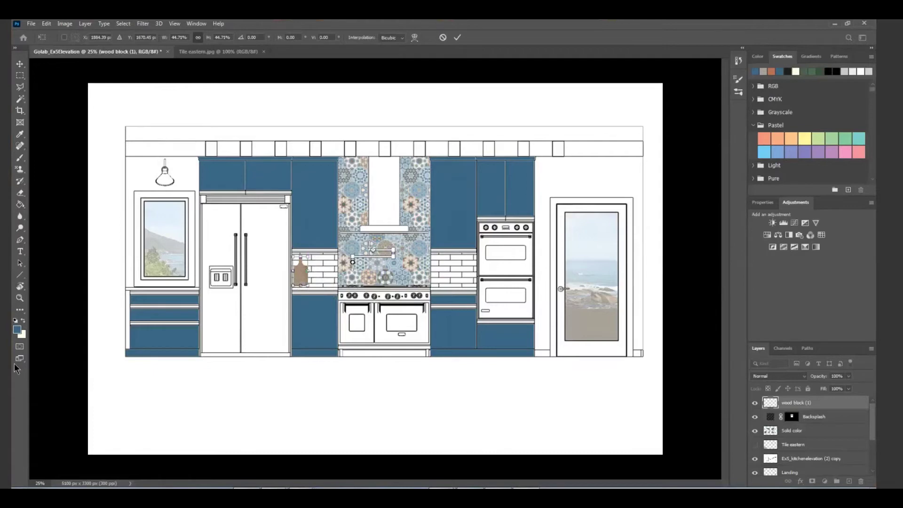
click(21, 298)
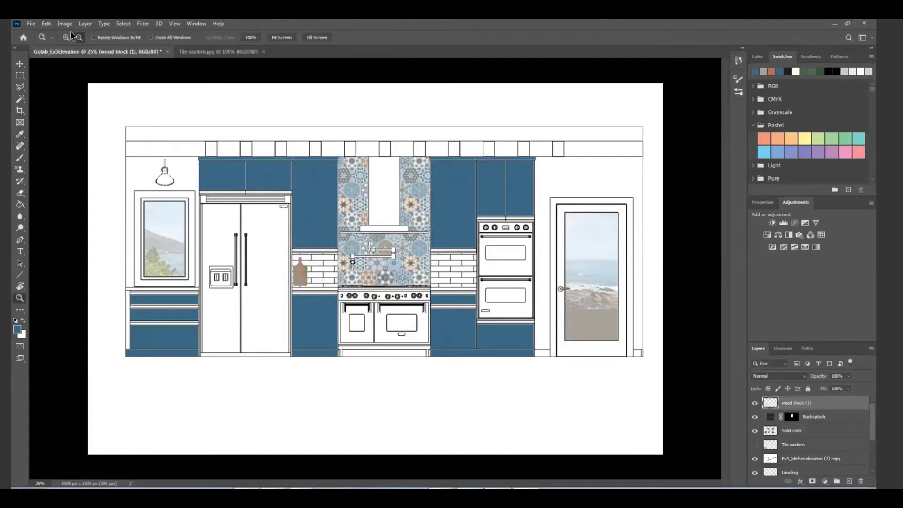
Step: Move the cutting board slightly right and down so its base rests on the countertop beside the refrigerator
key(ctrl+minus)
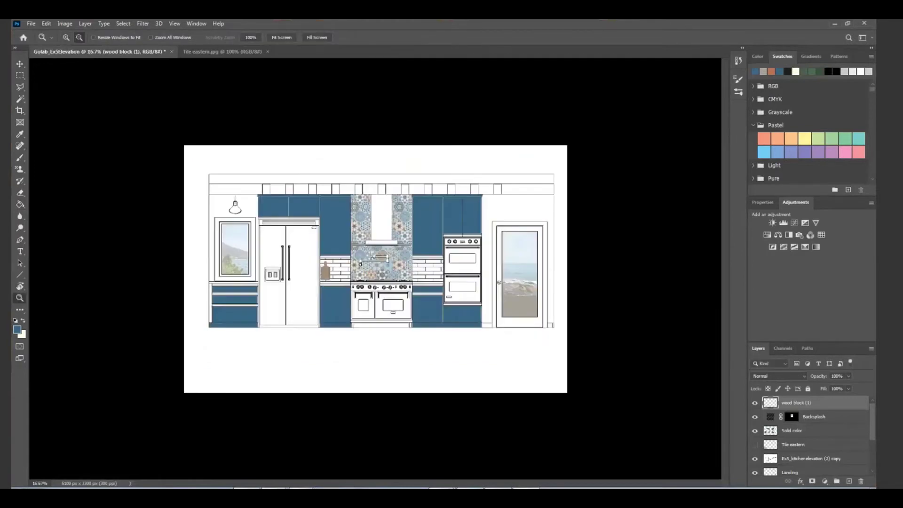
click(334, 282)
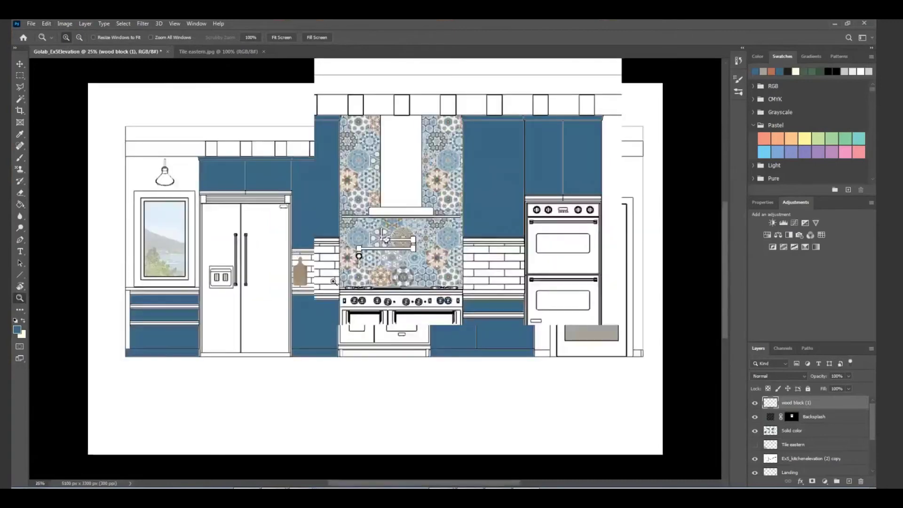
click(325, 281)
click(325, 282)
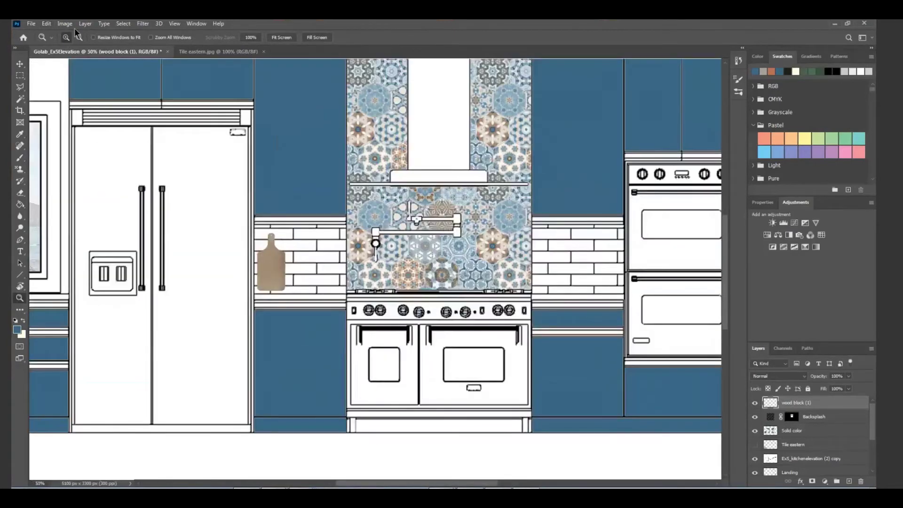
click(50, 23)
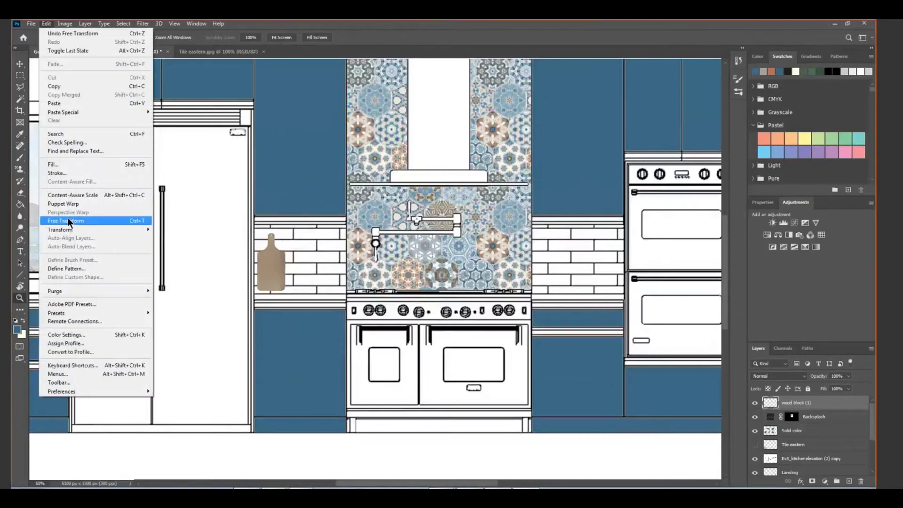
mouse_move(69, 229)
click(166, 240)
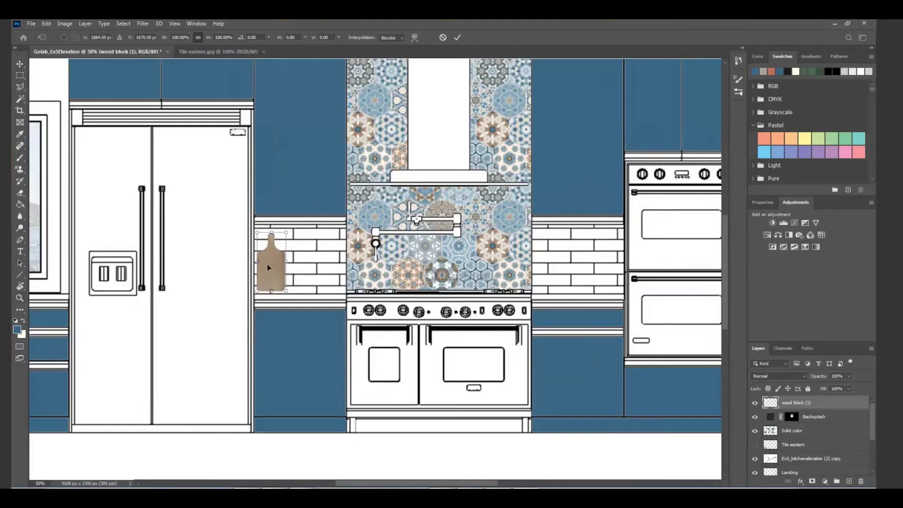
key(Left)
key(Left)
key(Left)
key(Left)
key(Left)
key(Left)
key(Left)
key(Left)
key(Left)
key(Left)
key(Left)
key(Left)
key(Left)
key(Left)
key(Right)
key(Right)
key(Right)
key(Right)
key(Right)
key(Right)
key(Right)
key(Right)
key(Right)
key(Right)
key(Right)
key(Right)
key(Right)
key(Right)
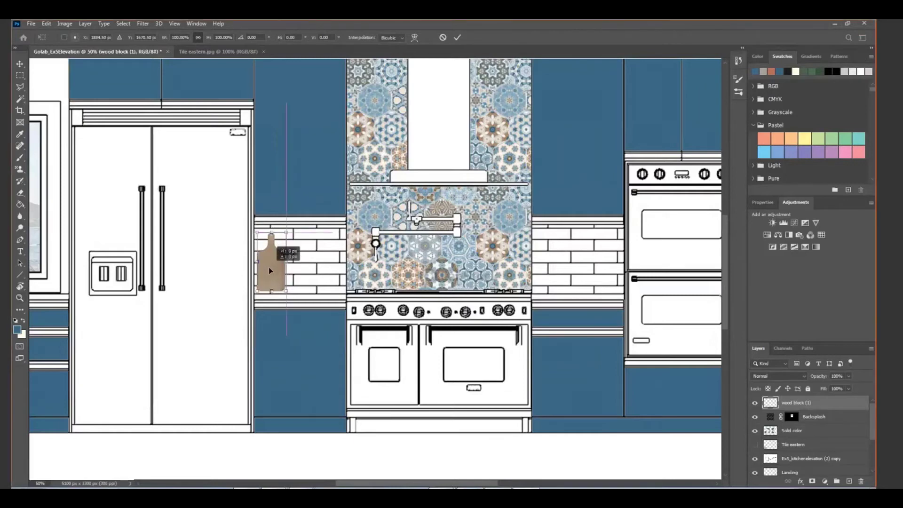
drag(269, 267, 269, 270)
drag(271, 270, 276, 271)
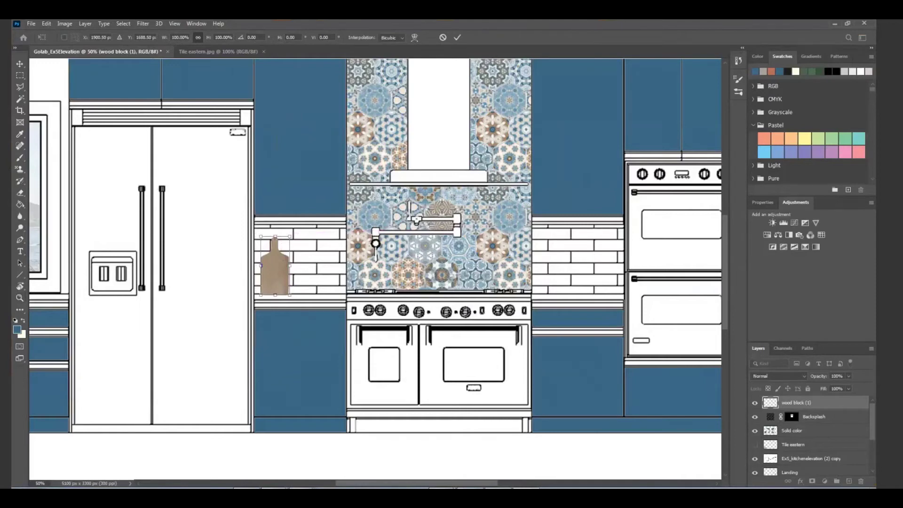
key(Return)
key(z)
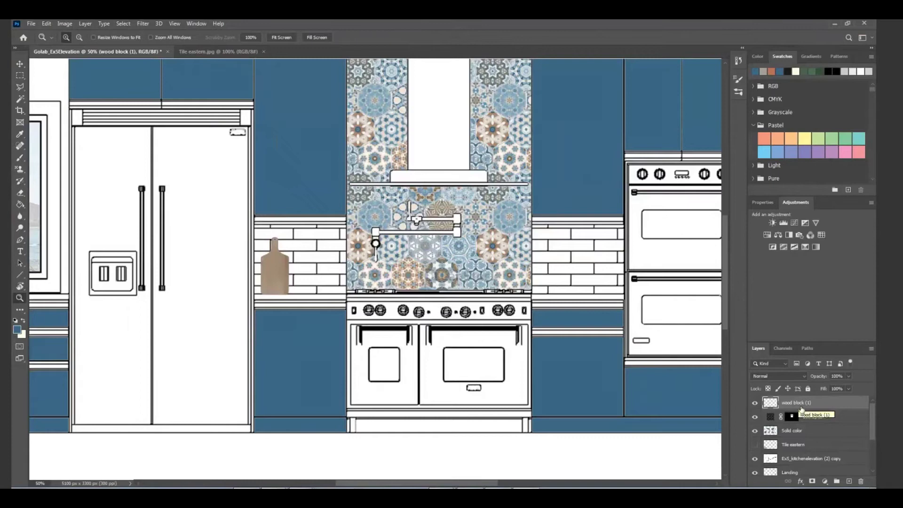
Step: Place clemetine.psd as an embedded image and move the fruit bowl over the counter between the refrigerator and the range
click(20, 193)
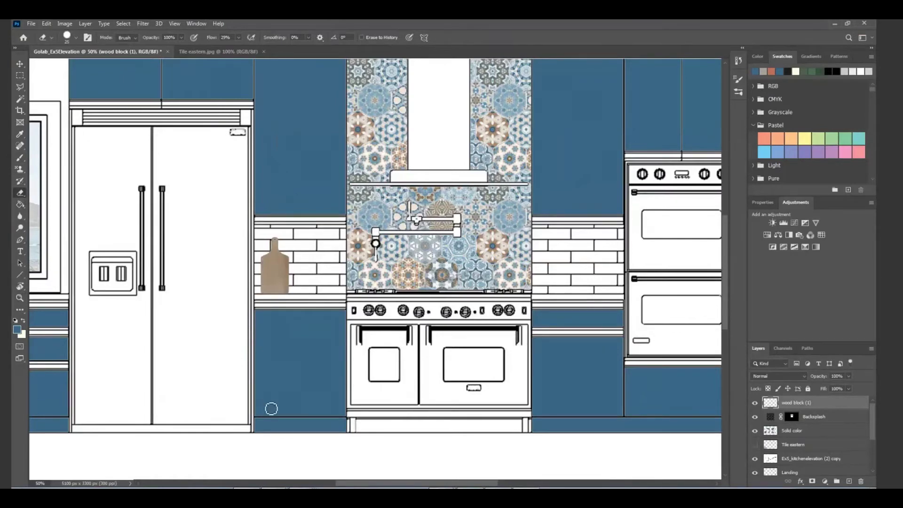
mouse_move(442, 493)
click(31, 23)
click(52, 194)
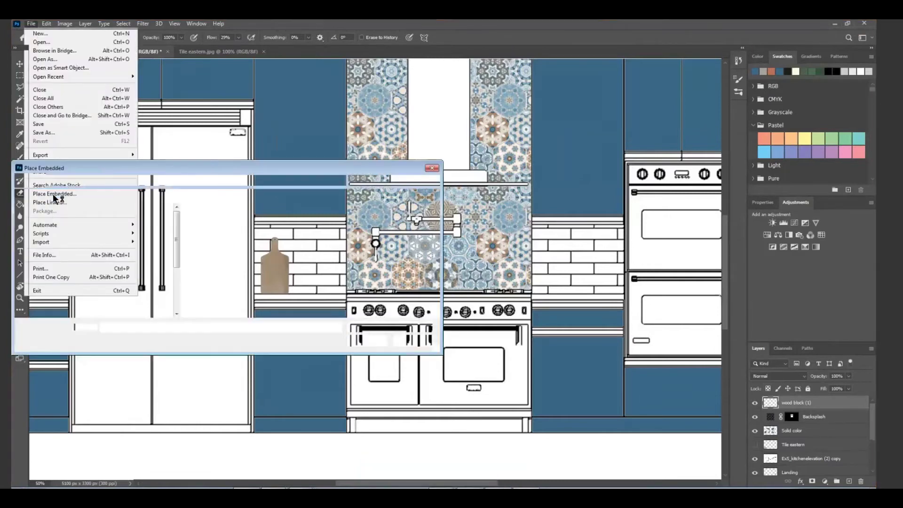
mouse_move(405, 230)
mouse_down()
mouse_move(405, 281)
mouse_move(404, 227)
mouse_up()
click(319, 241)
double_click(320, 241)
drag(418, 280, 328, 262)
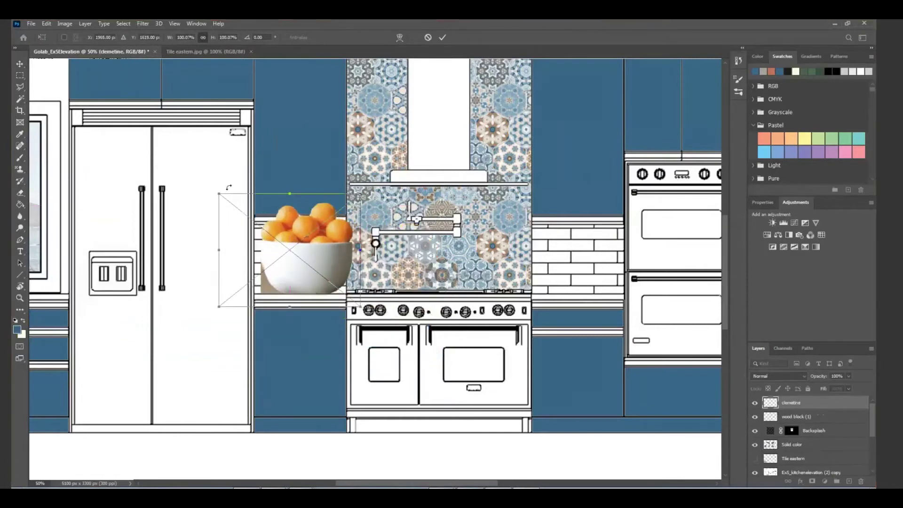
Step: Scale the fruit bowl to about 33% on the countertop just right of the cutting board, and rasterize the clemetine layer
drag(218, 192, 317, 271)
drag(358, 298, 317, 279)
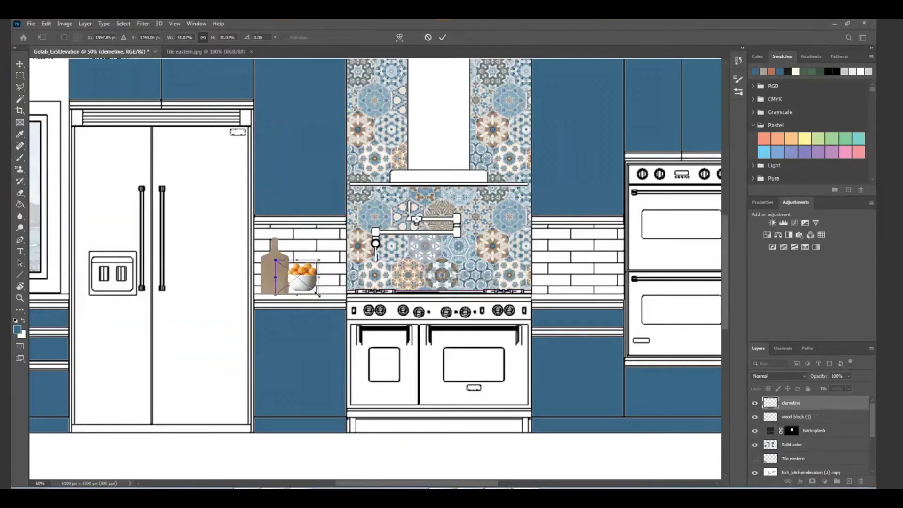
drag(318, 295, 323, 298)
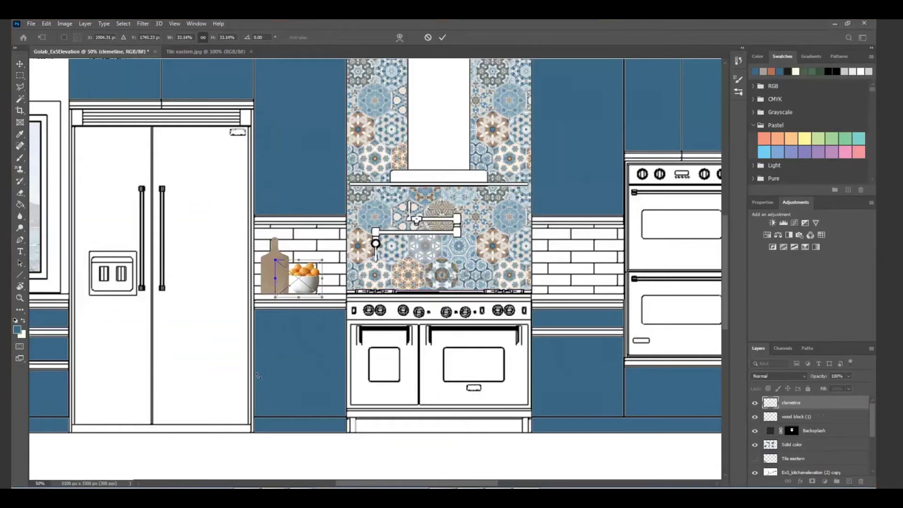
key(Return)
key(e)
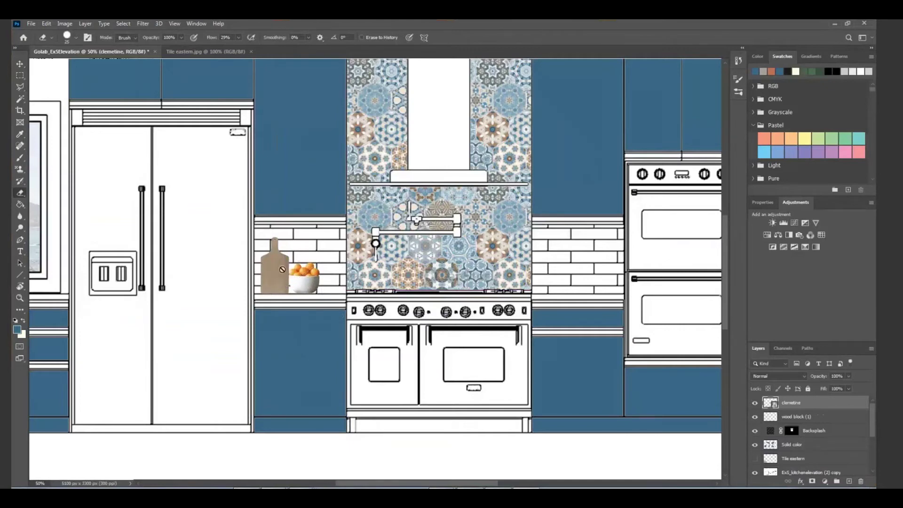
right_click(793, 405)
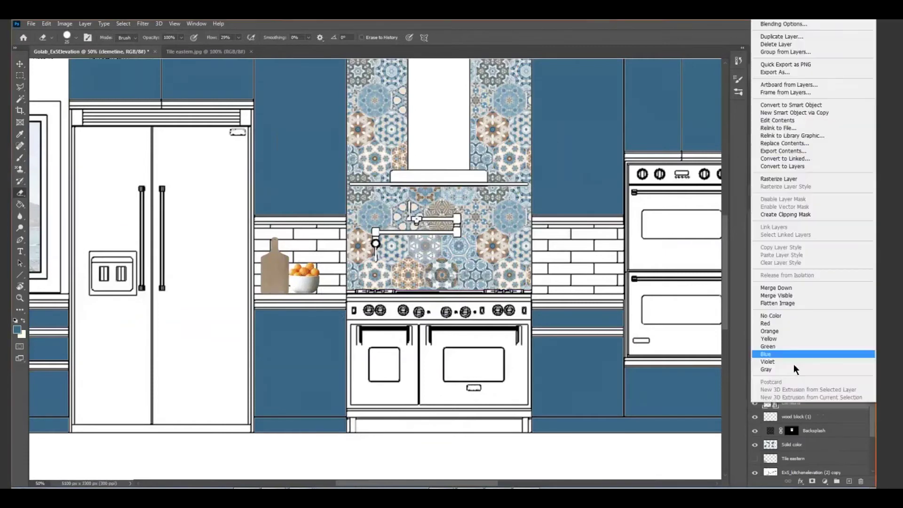
click(781, 181)
Step: Move the cutting board on the wood block (1) layer to the right so it stands partly behind the fruit bowl
click(793, 418)
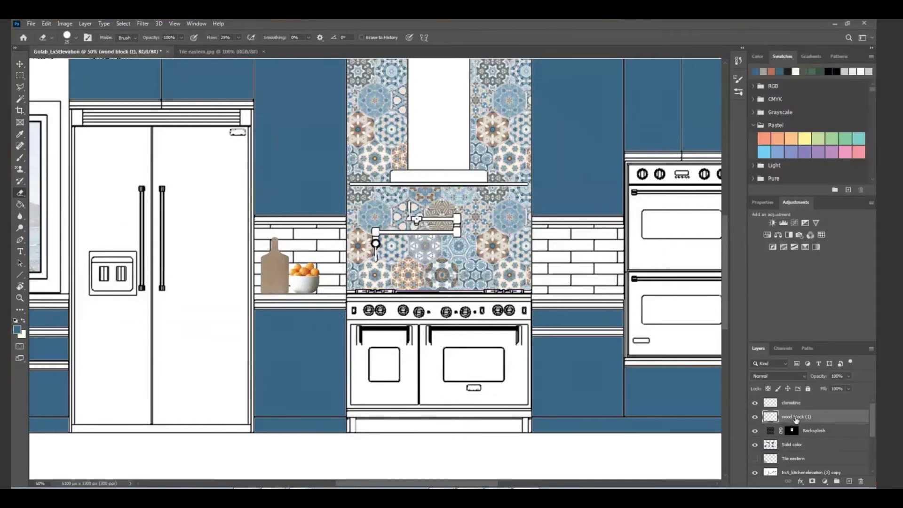
click(20, 63)
drag(278, 281, 293, 277)
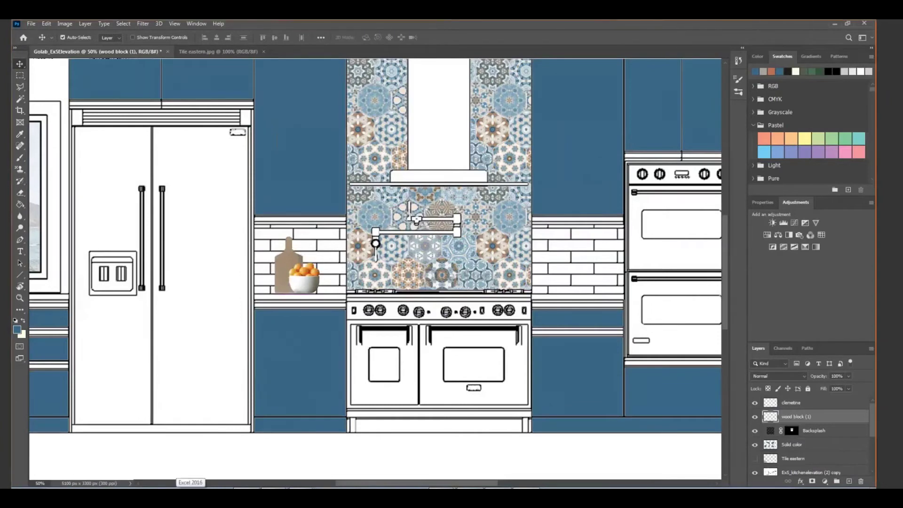
Step: Open the woman cutout image, woman-0150-large (1).png, from the 122 Exercise 5 and 6 folder as a separate document
click(806, 405)
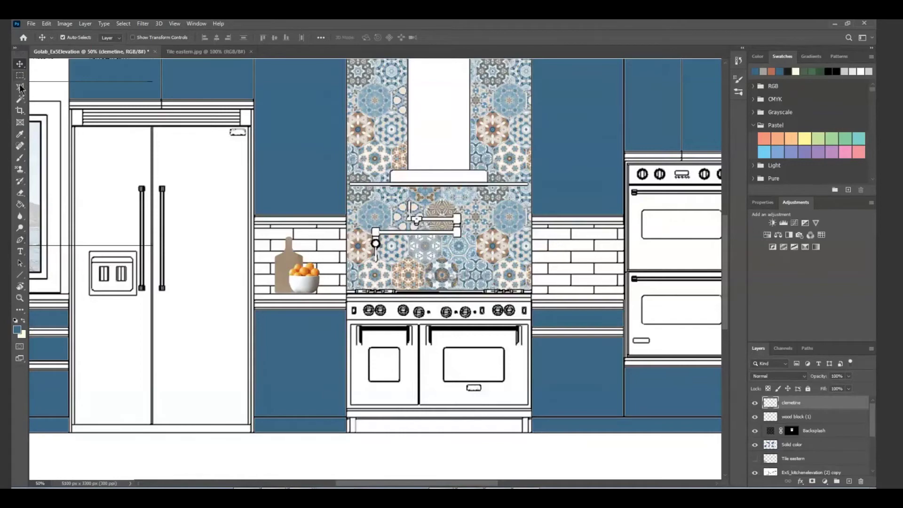
click(19, 297)
click(79, 37)
click(312, 201)
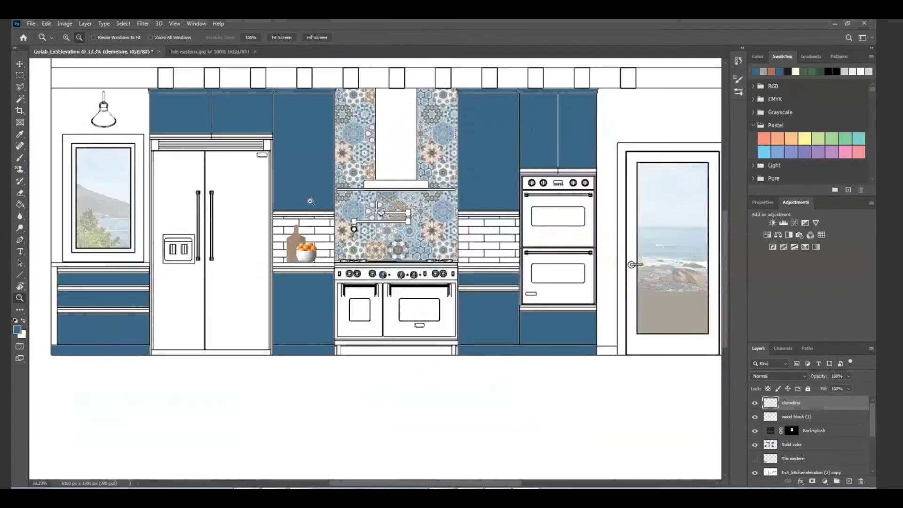
click(312, 201)
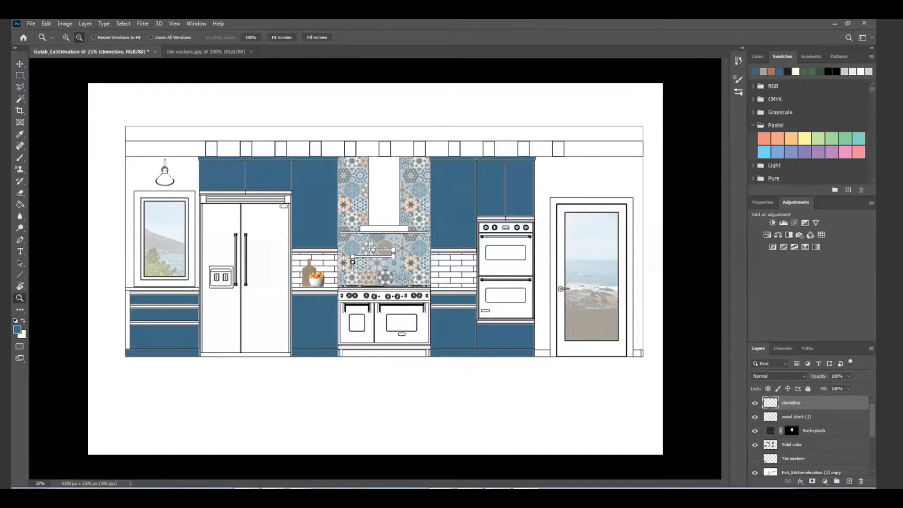
click(31, 23)
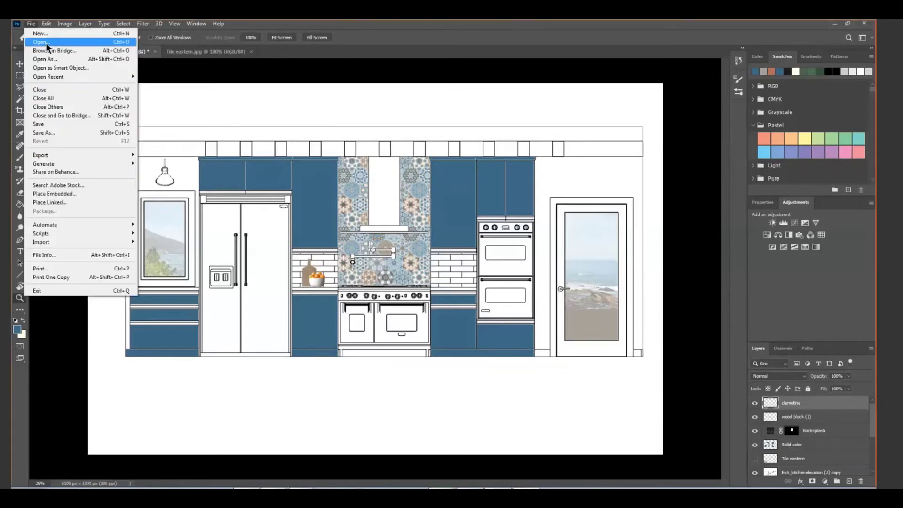
click(46, 42)
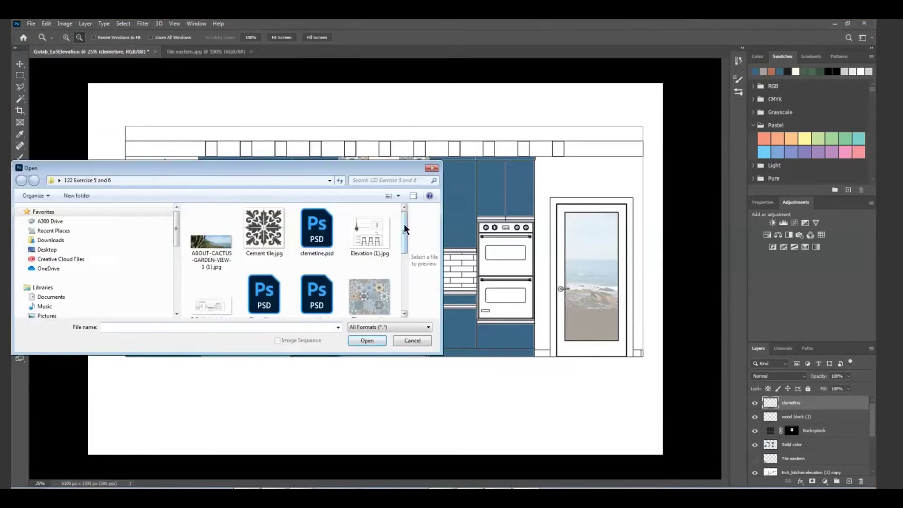
drag(404, 224, 404, 276)
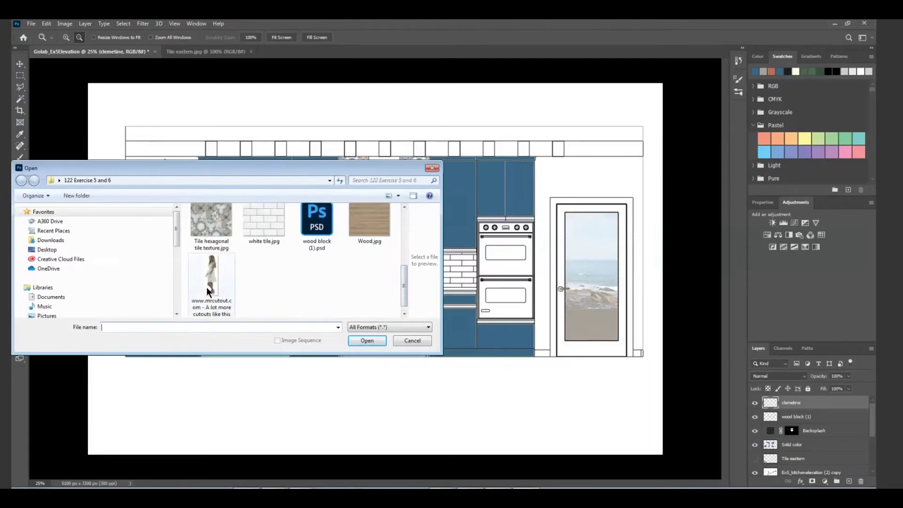
mouse_move(405, 289)
mouse_down()
mouse_move(405, 261)
mouse_move(404, 285)
mouse_up()
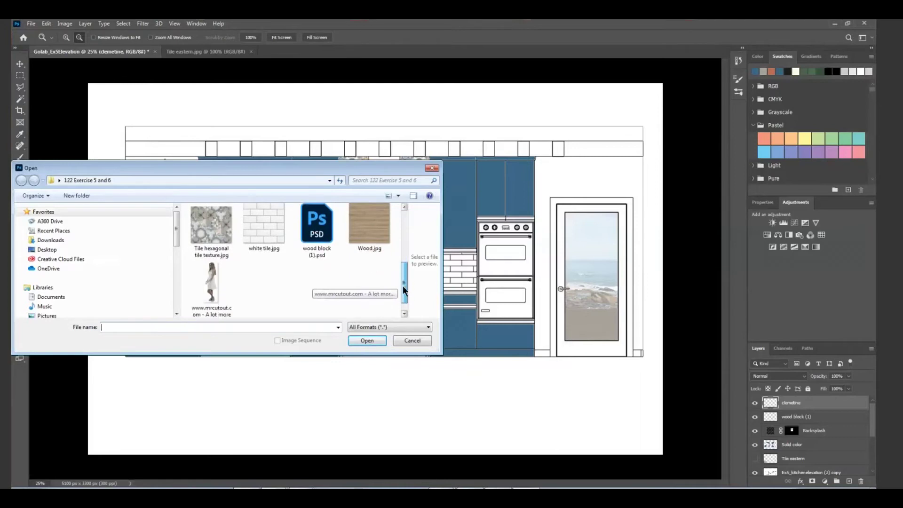
click(214, 277)
double_click(213, 277)
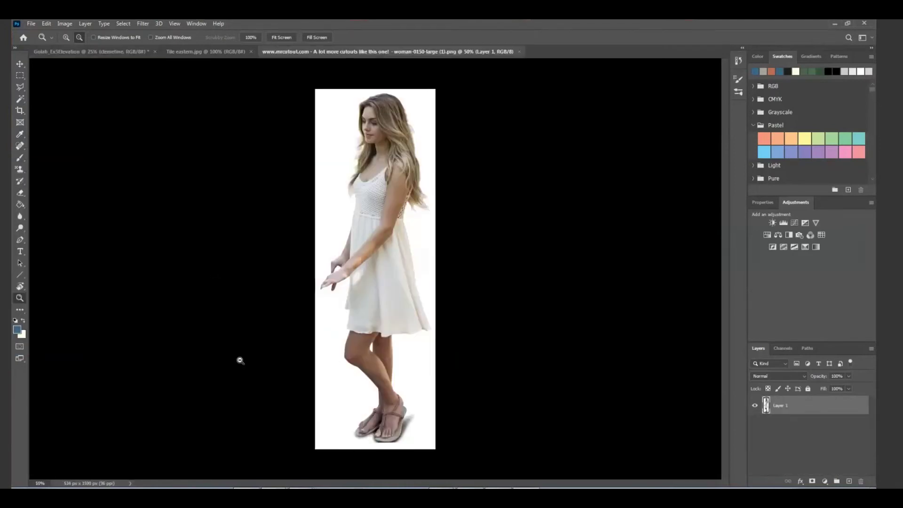
Step: Duplicate Layer 1 of the woman image within the same document and hide the original layer
right_click(785, 407)
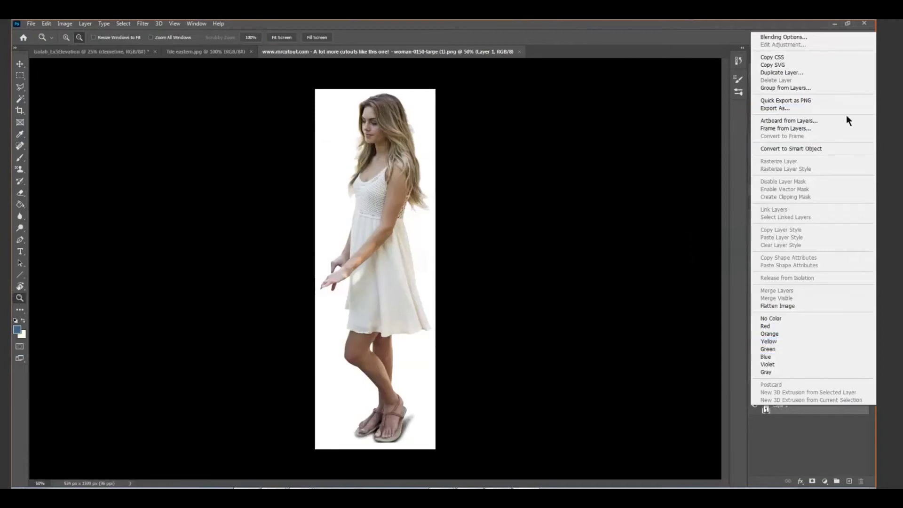
click(817, 72)
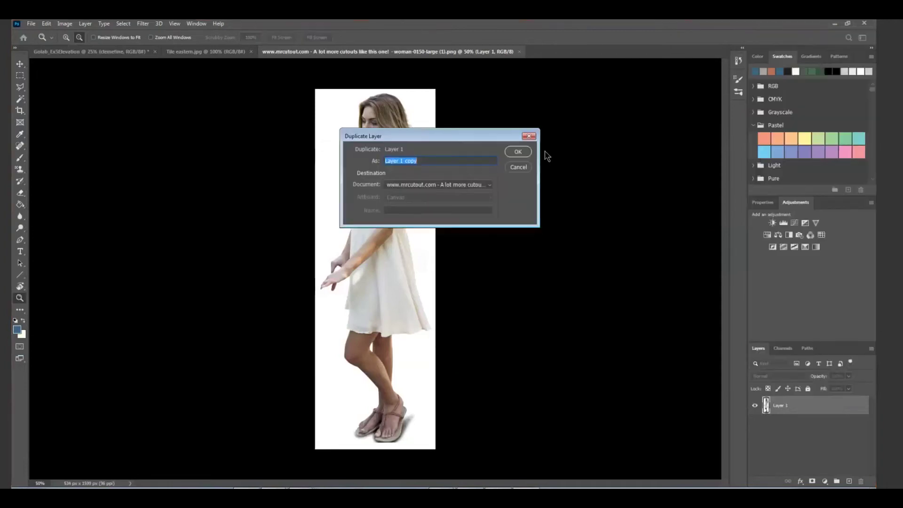
click(518, 151)
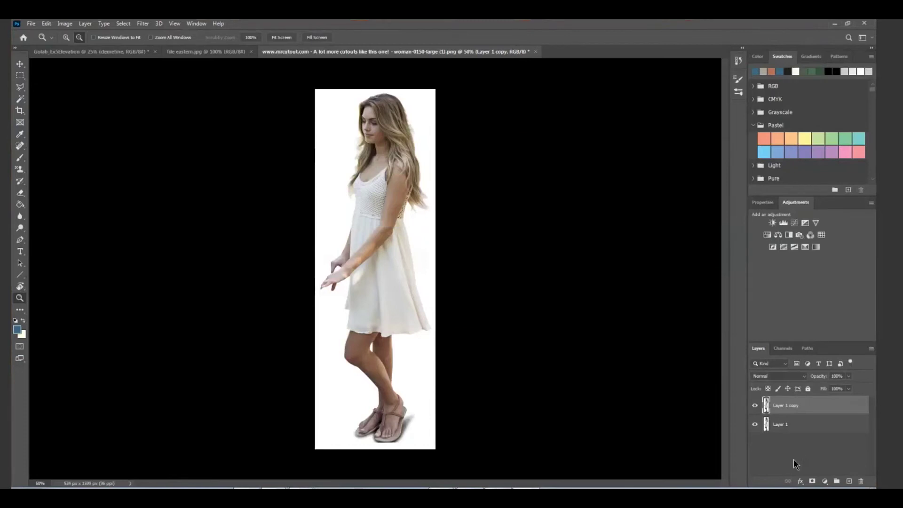
click(755, 425)
Step: Select the white background around the woman with the Magic Wand, delete it from Layer 1 copy, and deselect
click(20, 100)
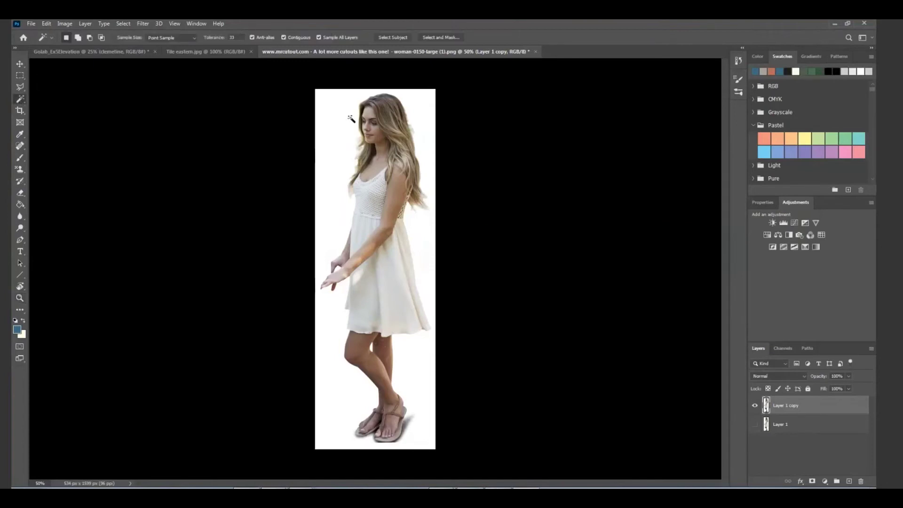
click(335, 121)
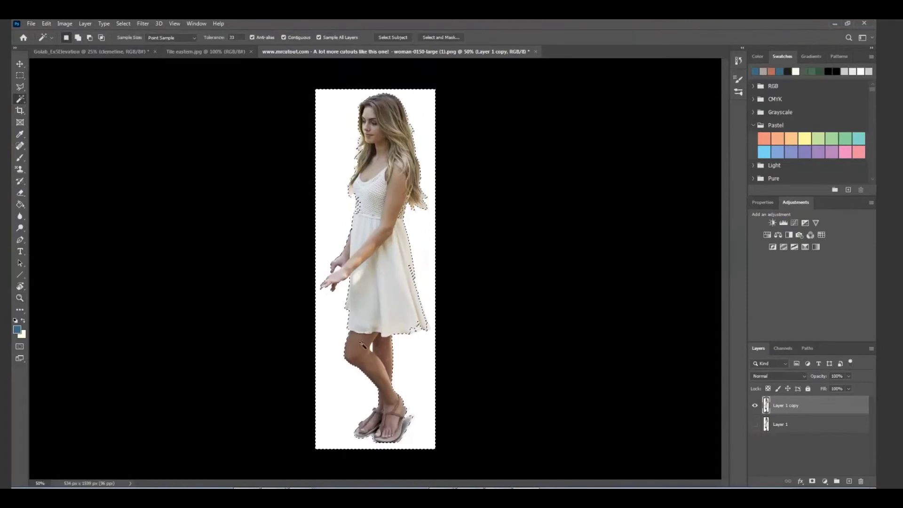
key(shift)
key(Delete)
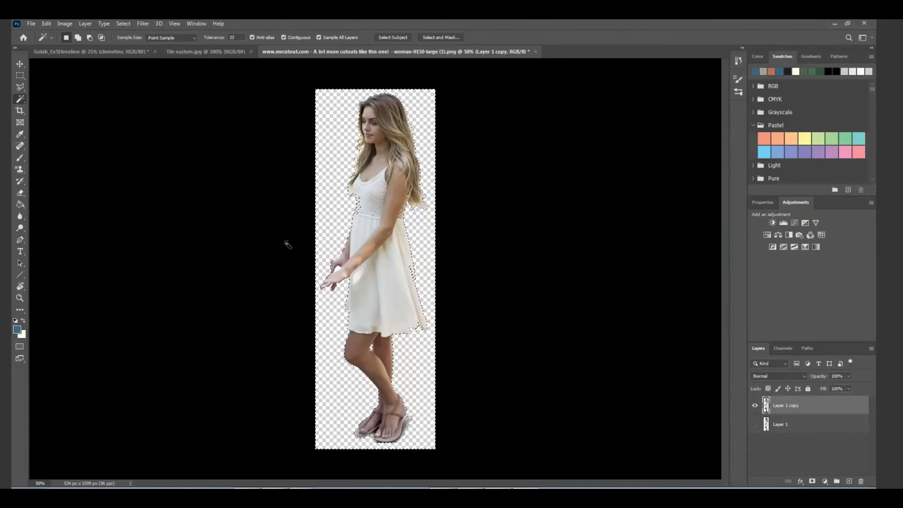
key(ctrl+d)
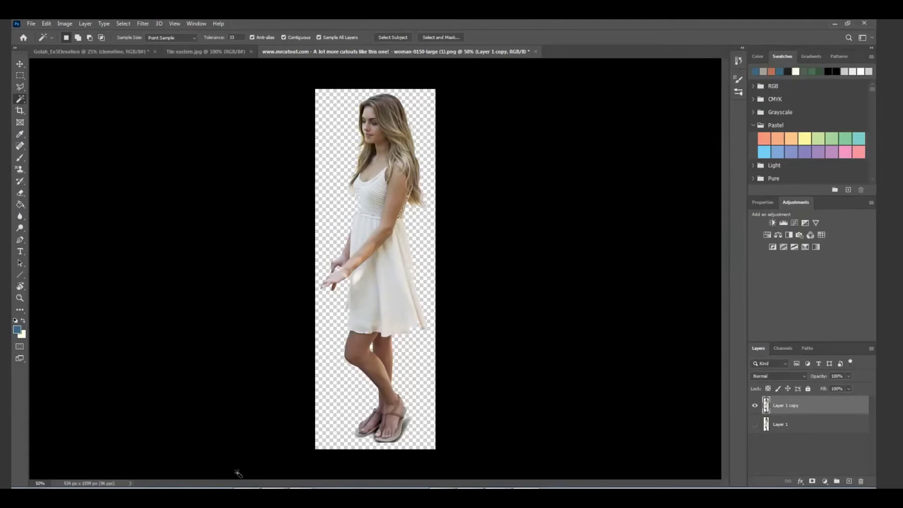
Step: Save the woman cutout as a layered Photoshop PSD under its existing name, with Maximize Compatibility on
click(31, 24)
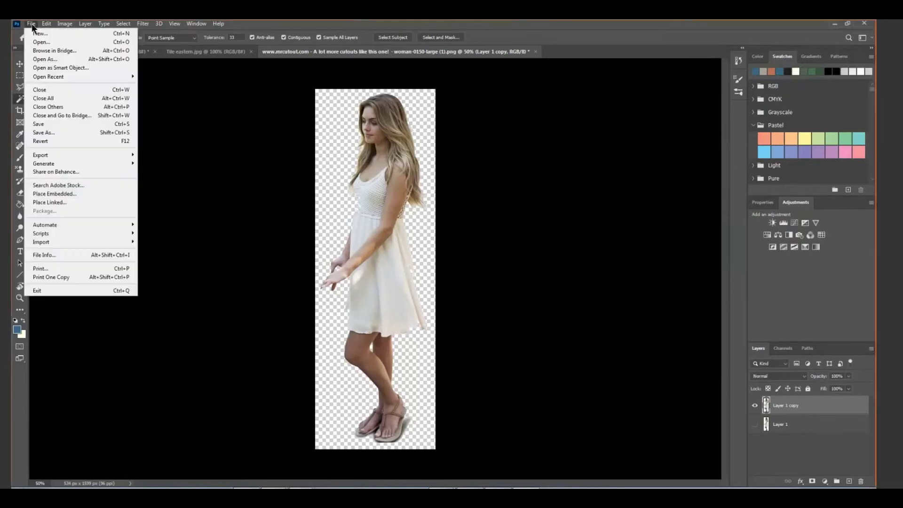
click(56, 133)
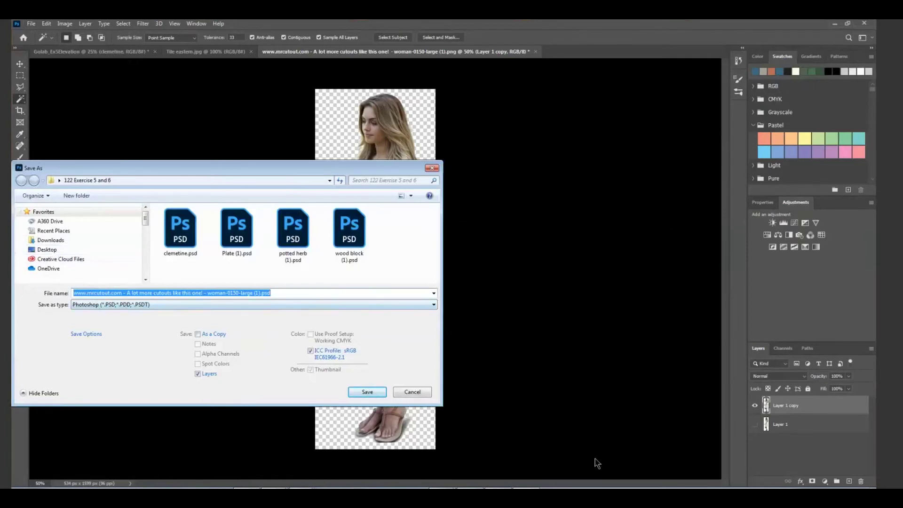
click(367, 392)
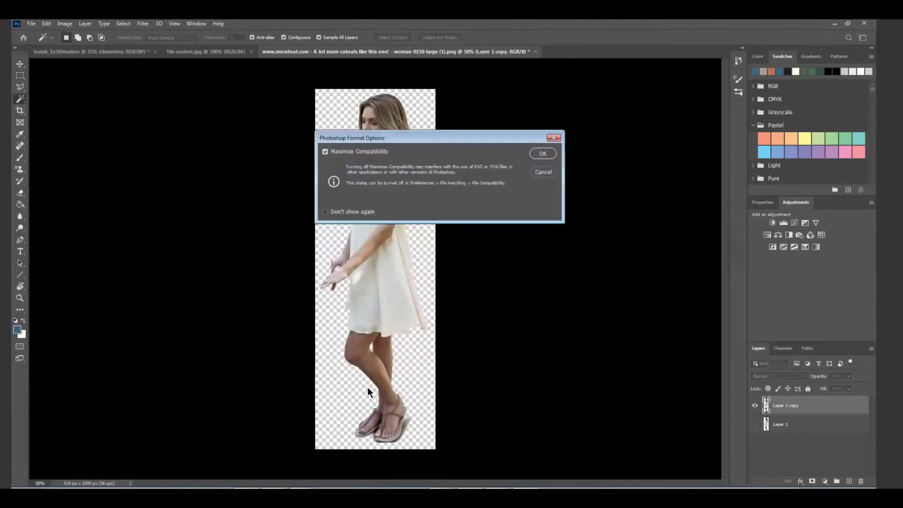
click(542, 154)
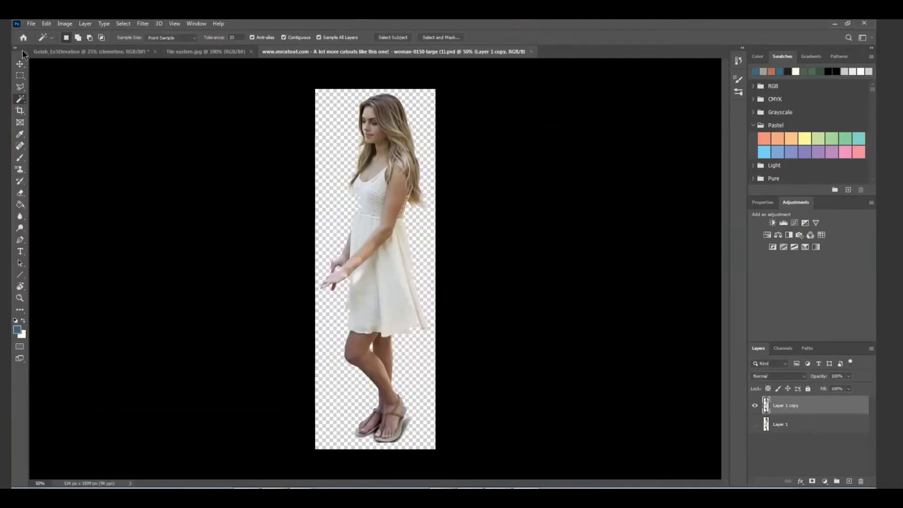
Step: Return to the kitchen elevation document and place the woman cutout PSD as an embedded image
click(95, 53)
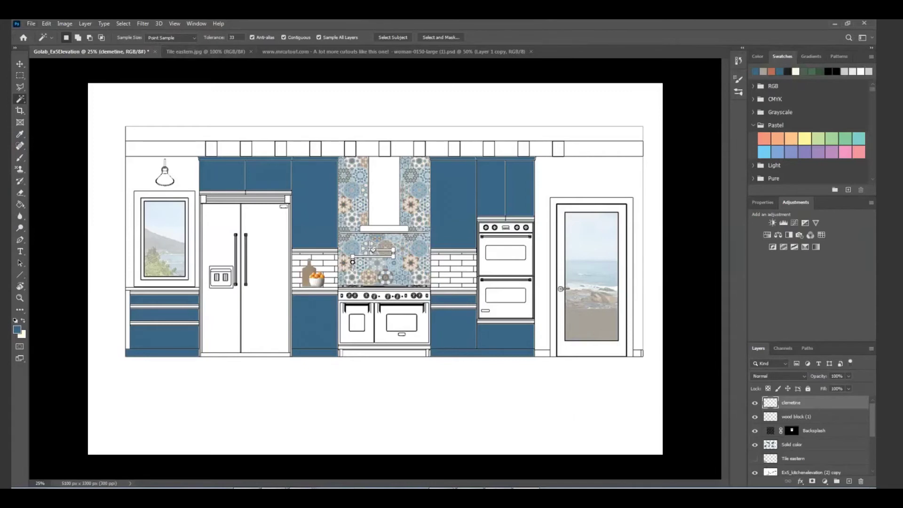
click(31, 24)
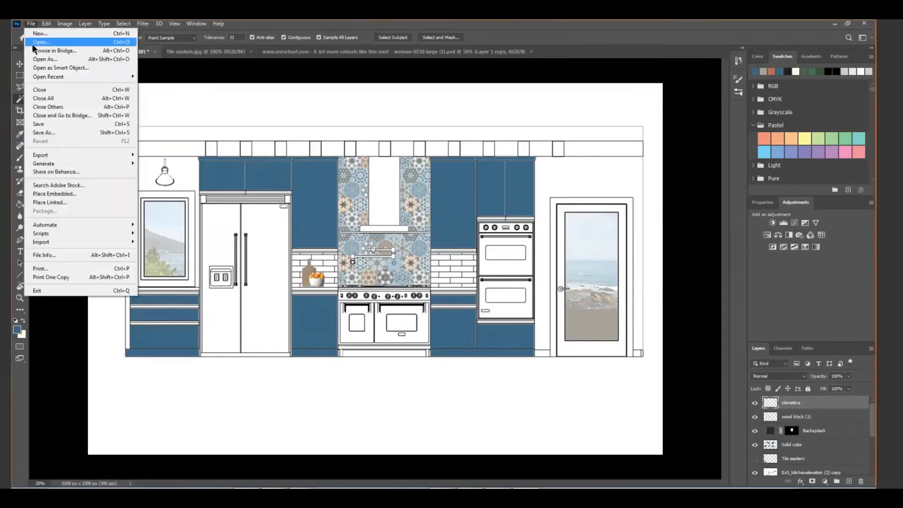
click(64, 194)
drag(401, 226, 399, 278)
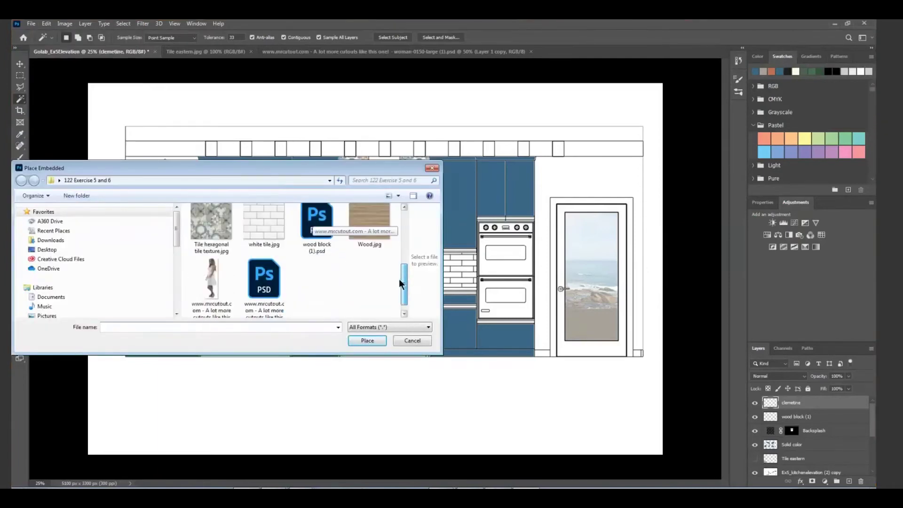
double_click(267, 282)
Step: Scale the placed woman to about 24% and stand her at floor level by the range
drag(344, 278, 311, 263)
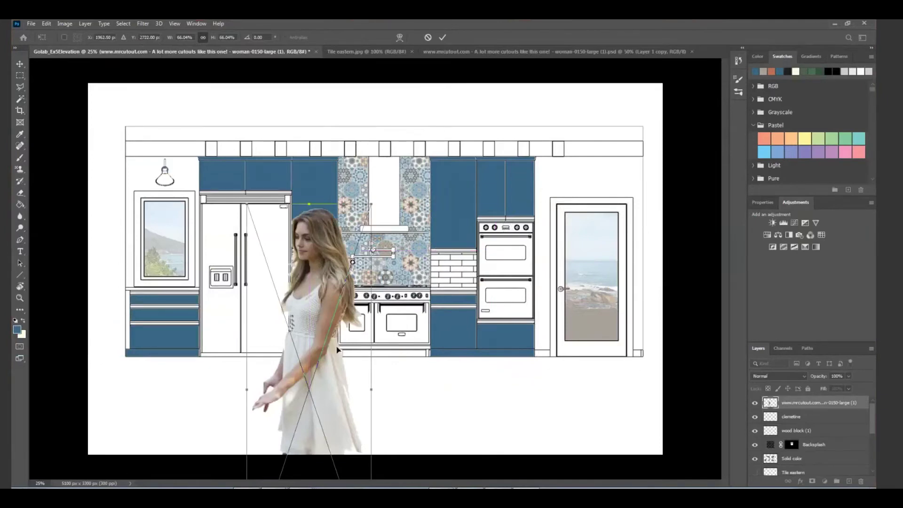
drag(298, 300, 449, 323)
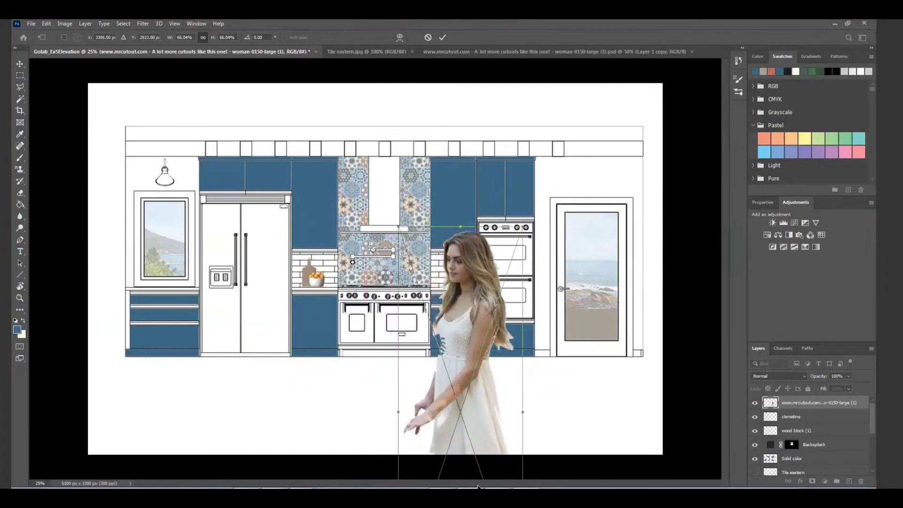
drag(465, 285, 496, 231)
drag(554, 172, 478, 401)
drag(450, 431, 424, 255)
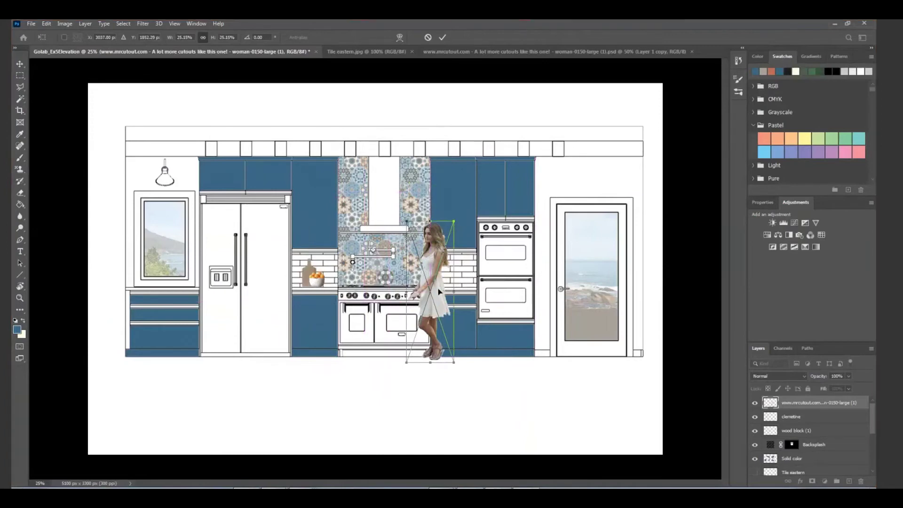
drag(453, 221, 453, 224)
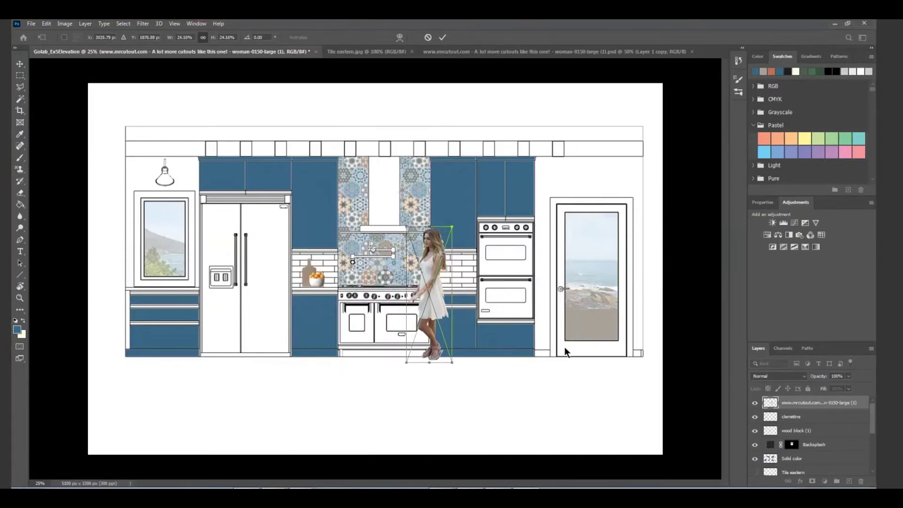
Step: Move the woman in front of the glass door, commit the placement, and rasterize her layer
drag(437, 255, 587, 256)
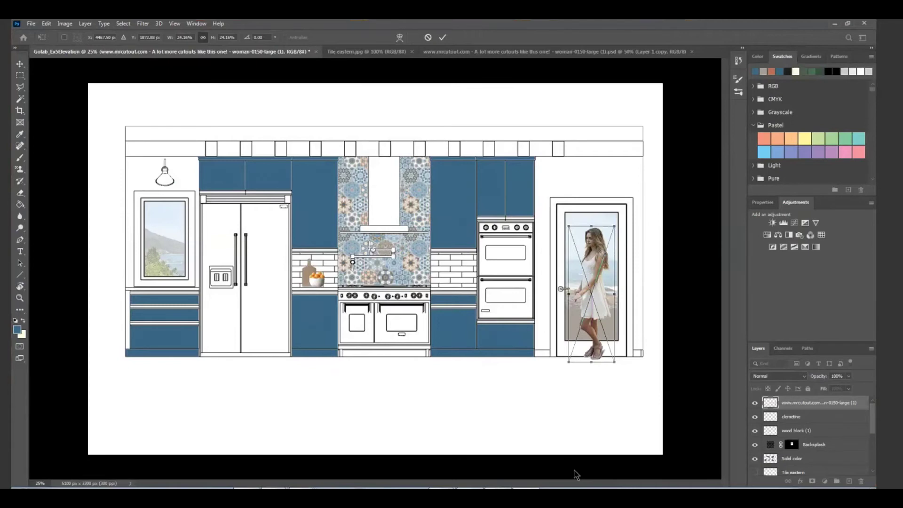
key(Return)
key(w)
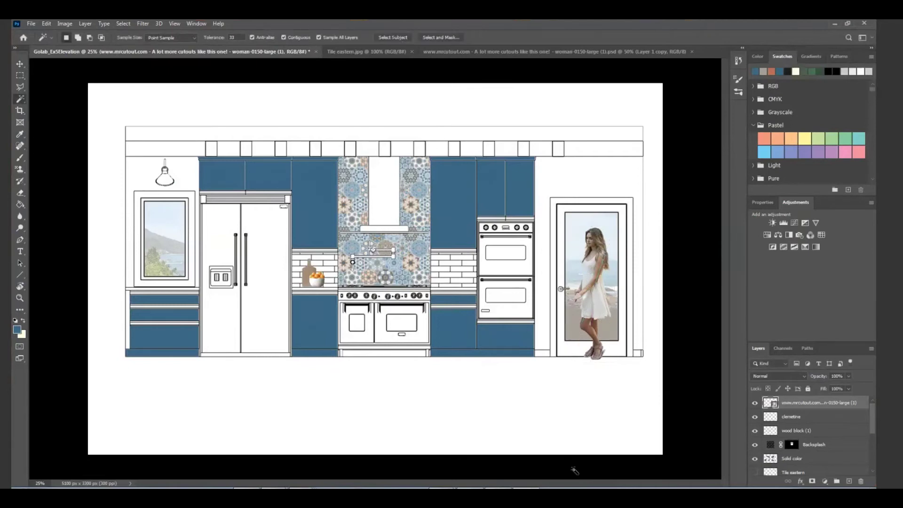
right_click(802, 403)
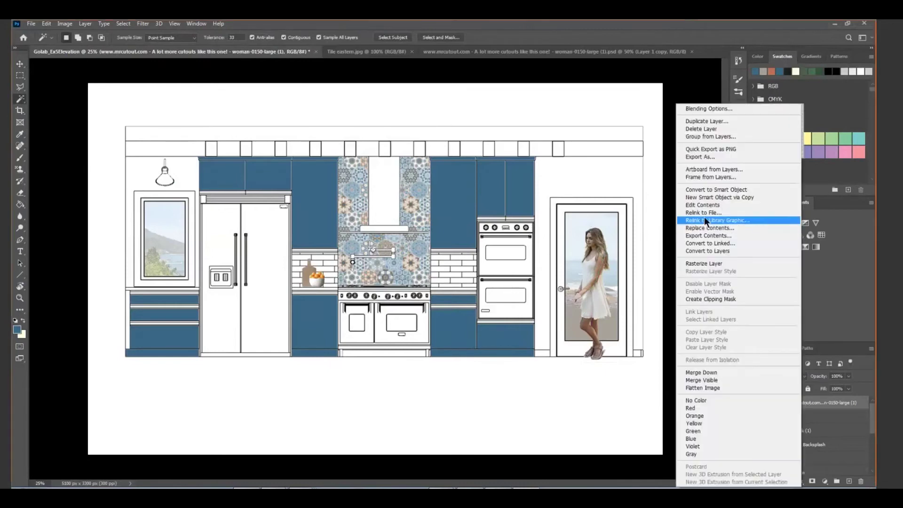
click(704, 265)
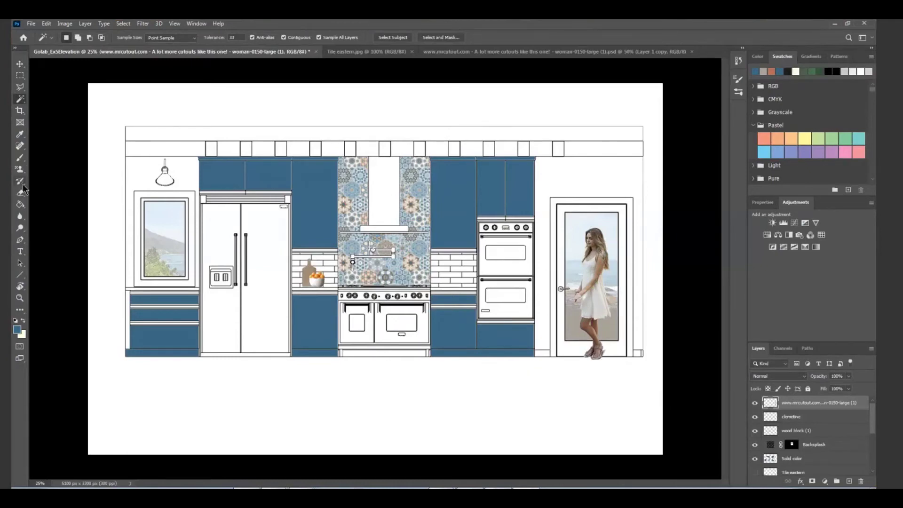
Step: Erase the part of the woman's feet and shadow that extends below the floor line with the Eraser tool
click(21, 196)
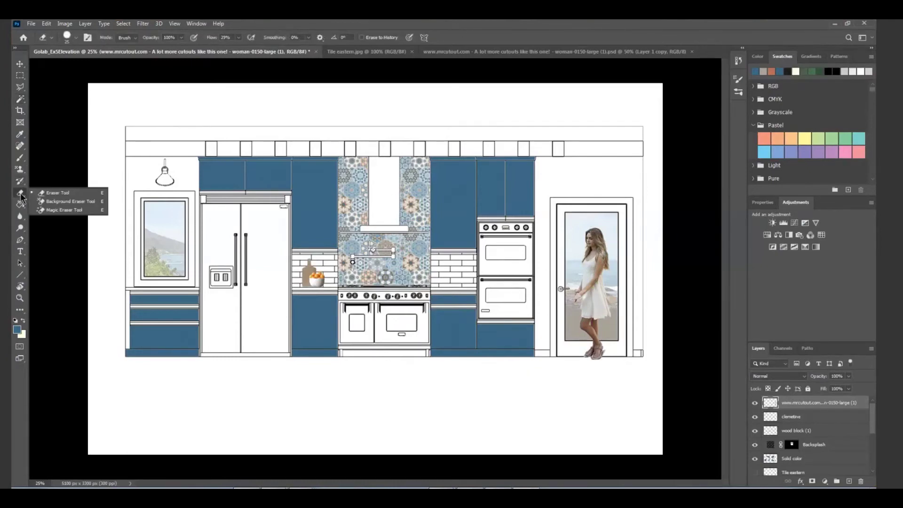
click(21, 196)
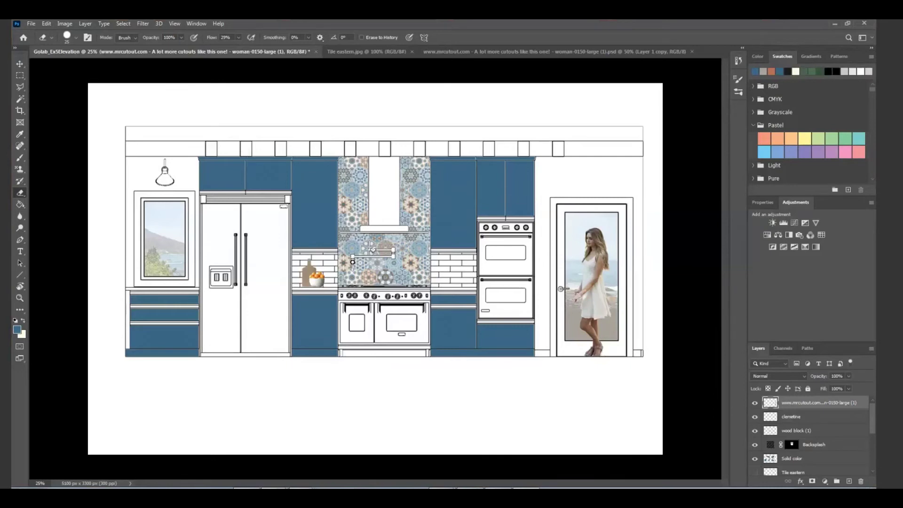
Step: Scale the woman's layer down slightly to about 98.5% and commit the transform
click(47, 25)
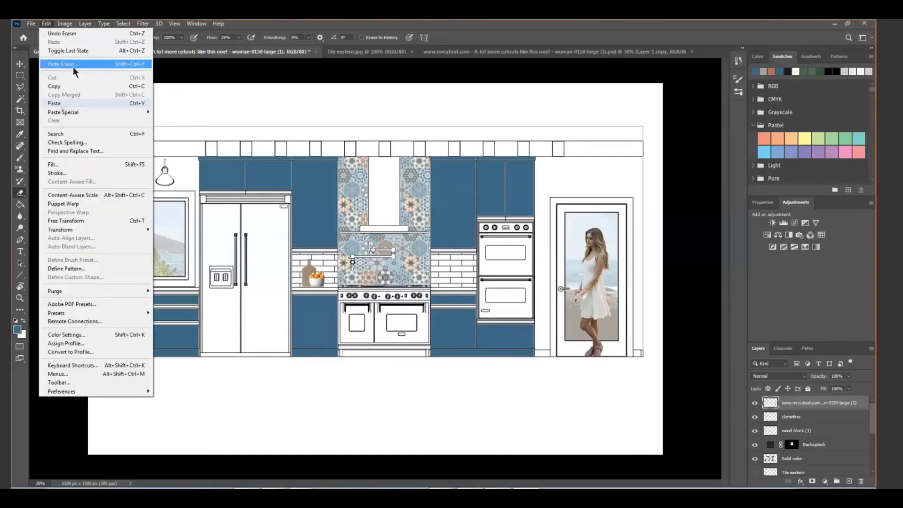
mouse_move(79, 230)
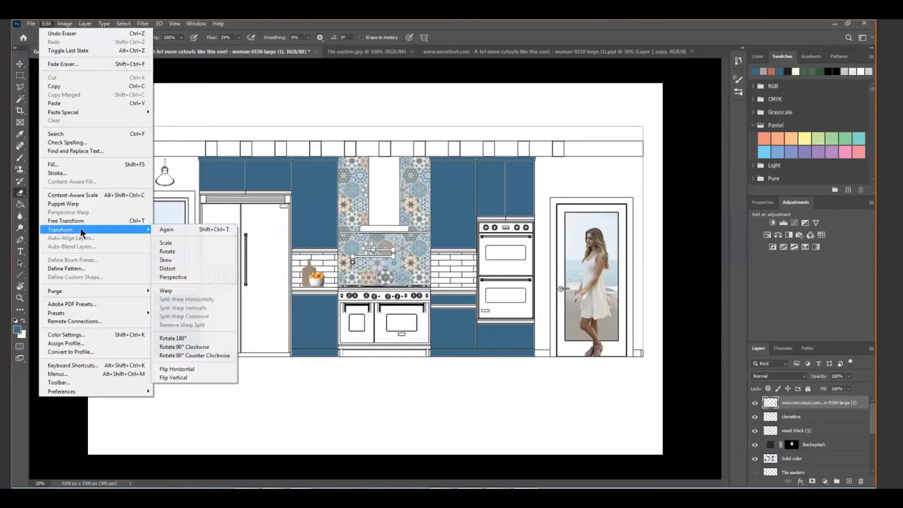
click(171, 247)
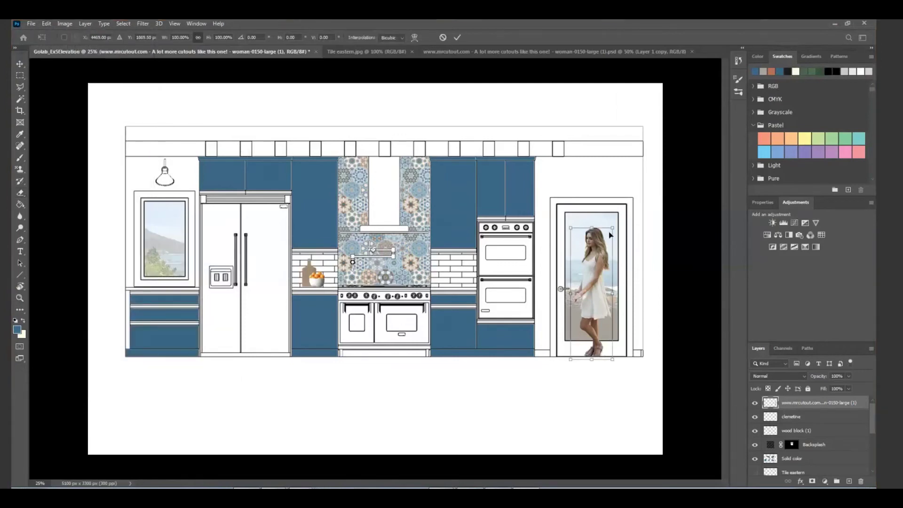
drag(613, 229, 612, 229)
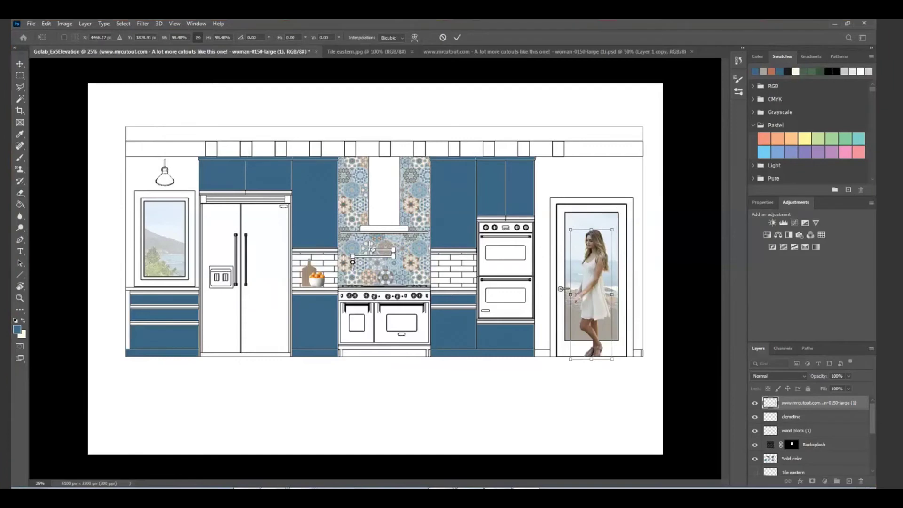
key(e)
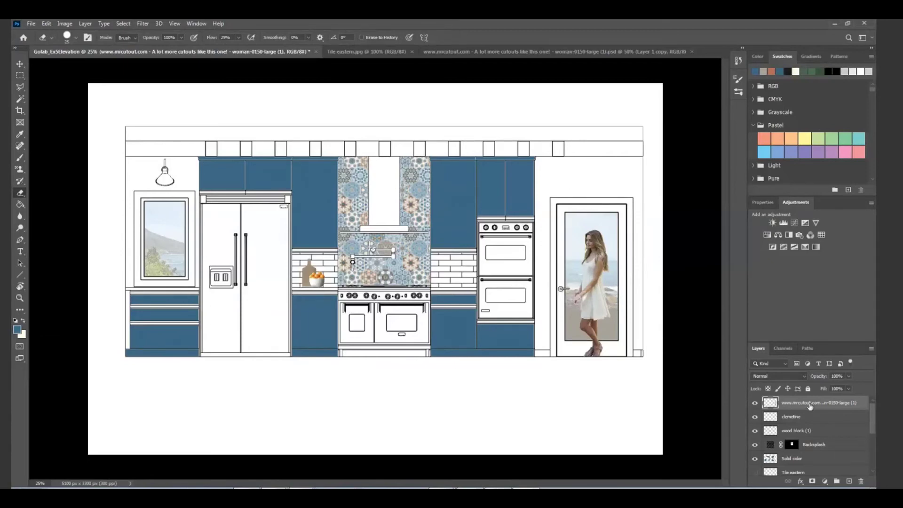
Step: Add a new layer above the woman and select the white wall around the door with the Magic Wand
click(849, 482)
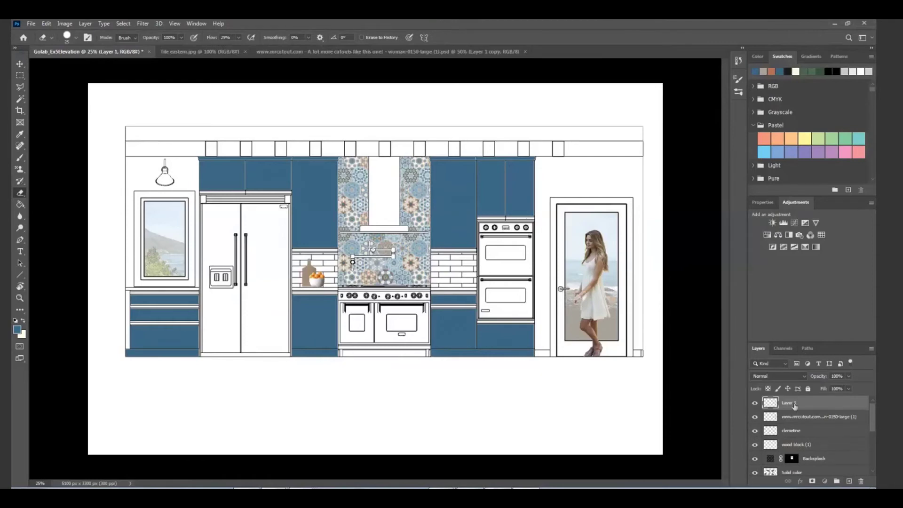
click(19, 101)
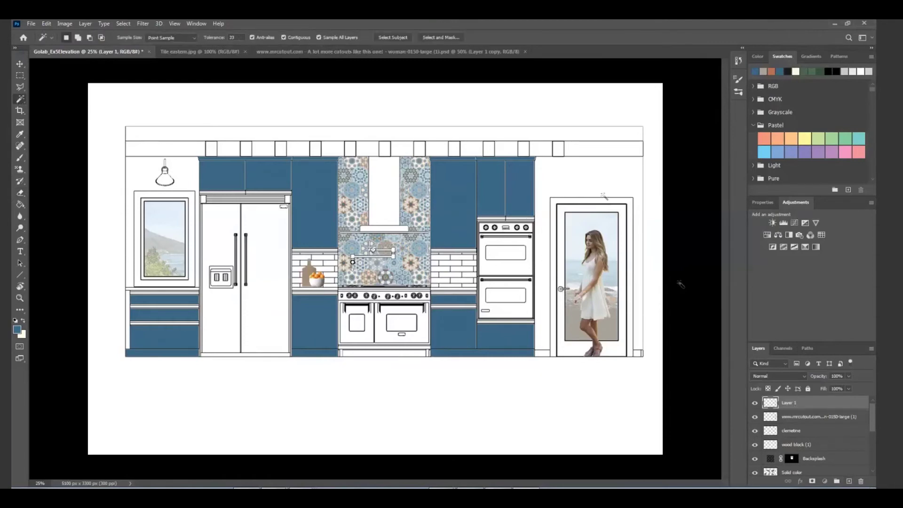
click(571, 178)
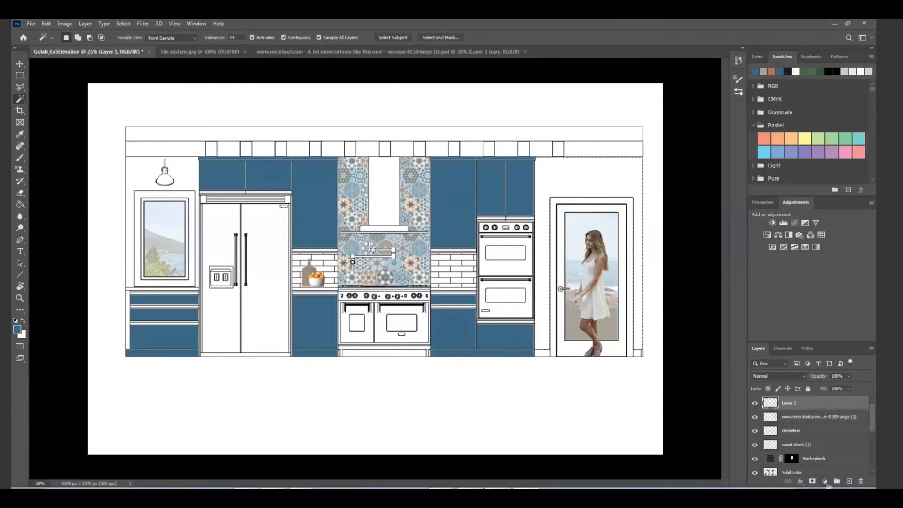
click(825, 482)
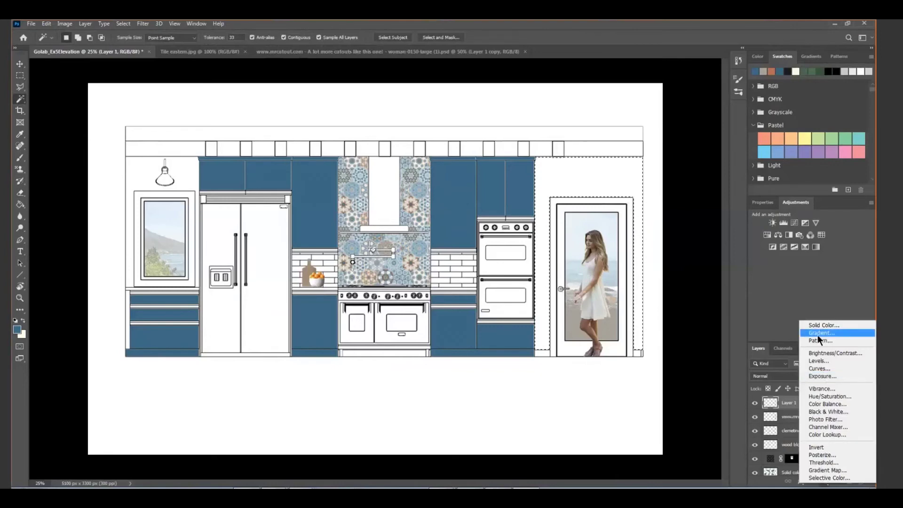
click(685, 383)
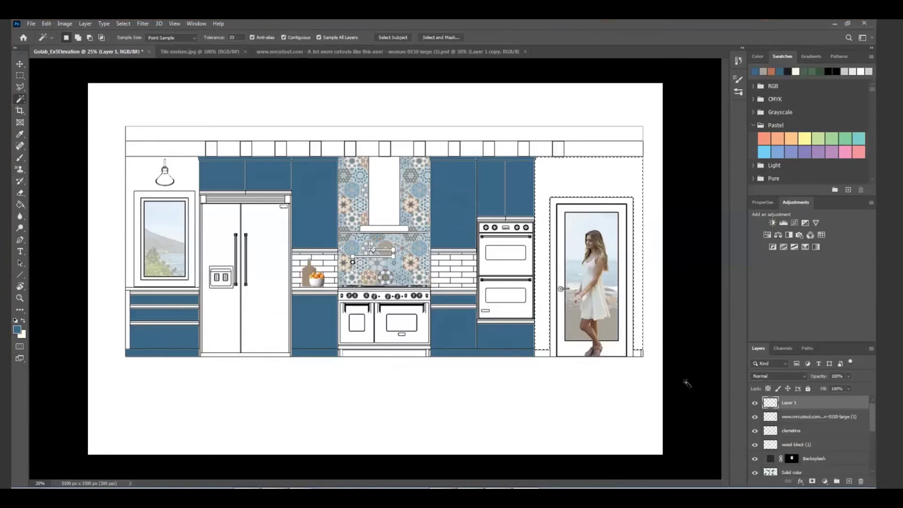
click(31, 23)
click(43, 45)
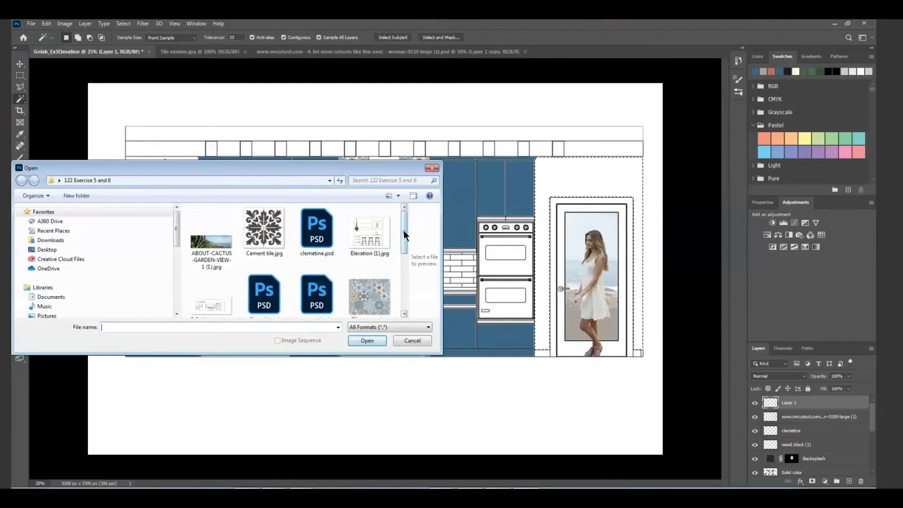
drag(403, 230, 398, 257)
click(262, 267)
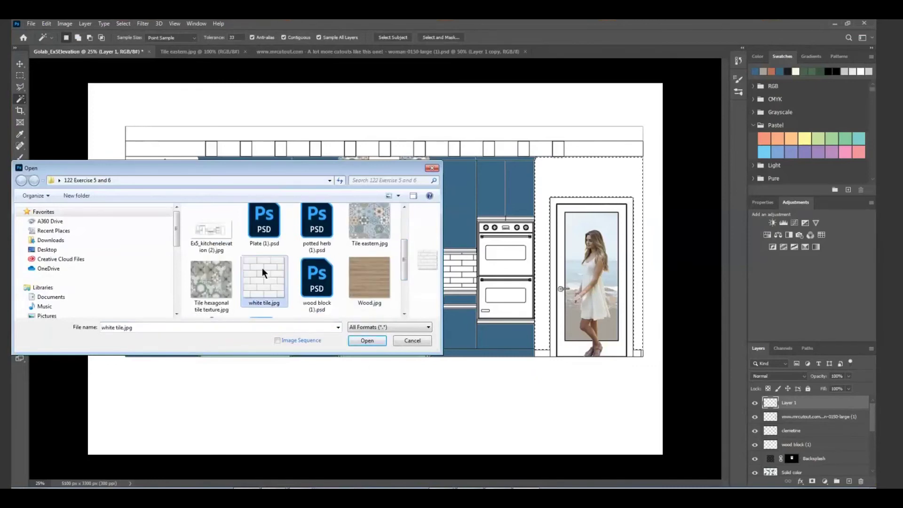
click(374, 340)
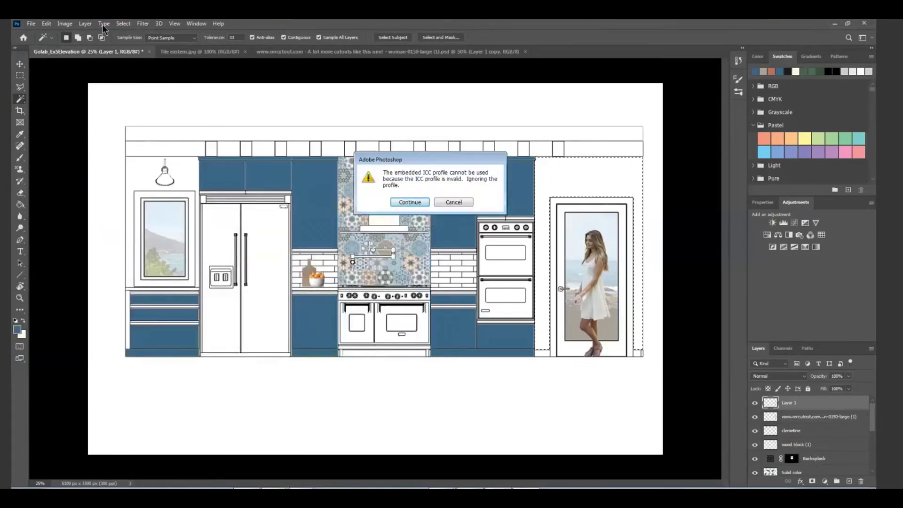
click(450, 202)
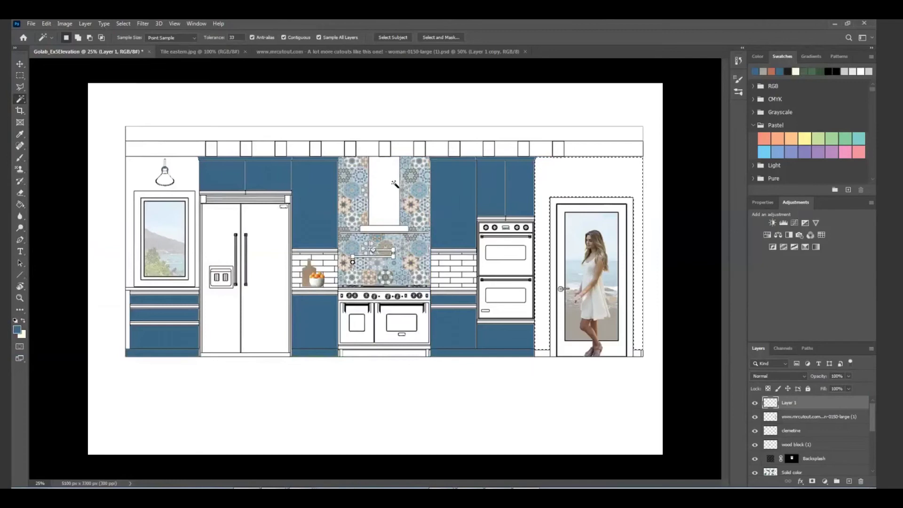
click(33, 24)
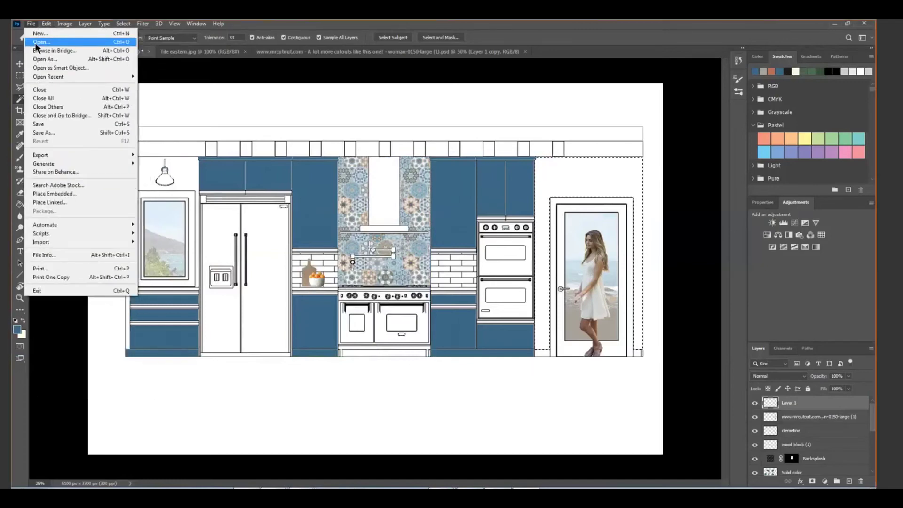
click(34, 43)
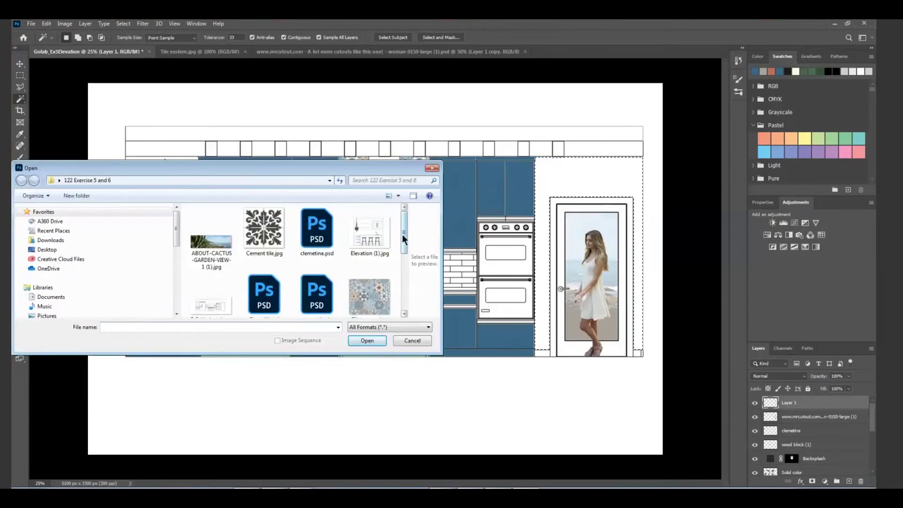
drag(404, 238, 399, 271)
click(262, 255)
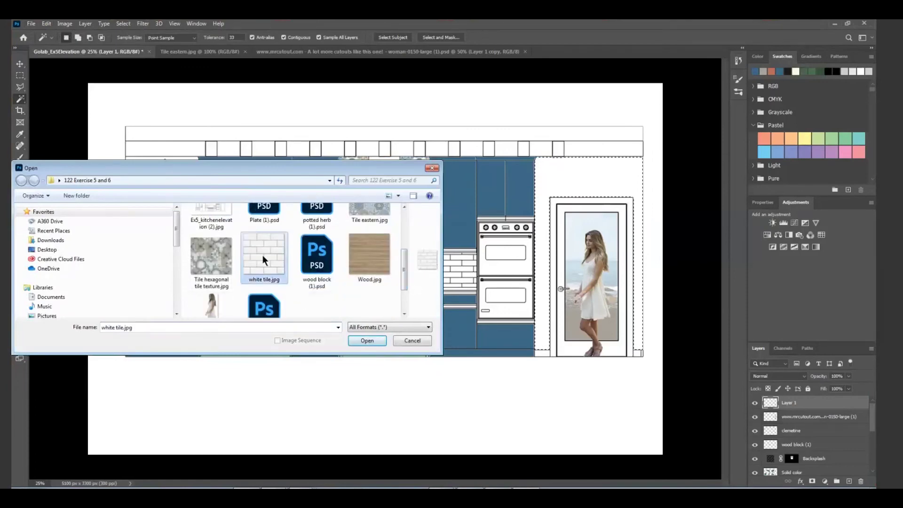
click(367, 339)
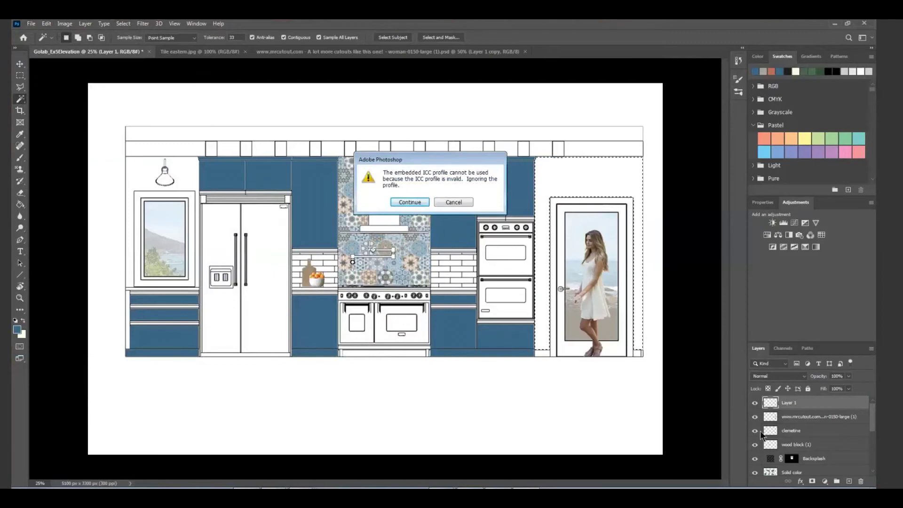
click(445, 204)
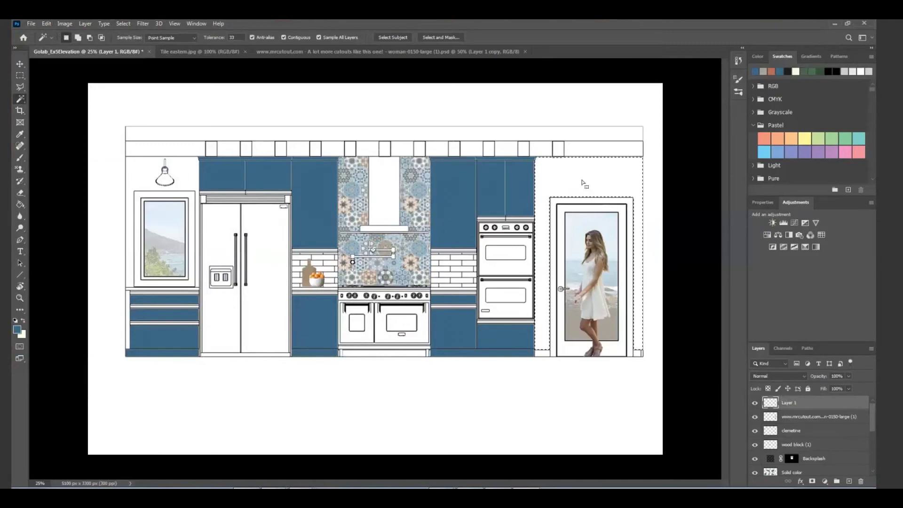
key(ctrl+d)
Step: Open white tile.jpg from the 122 Exercise 5 and 6 folder, ignoring its invalid ICC profile
click(31, 23)
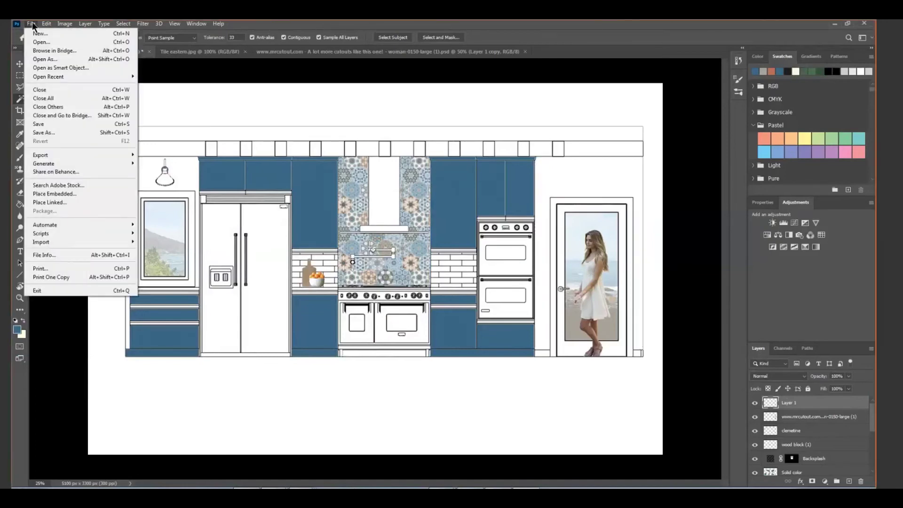
click(41, 43)
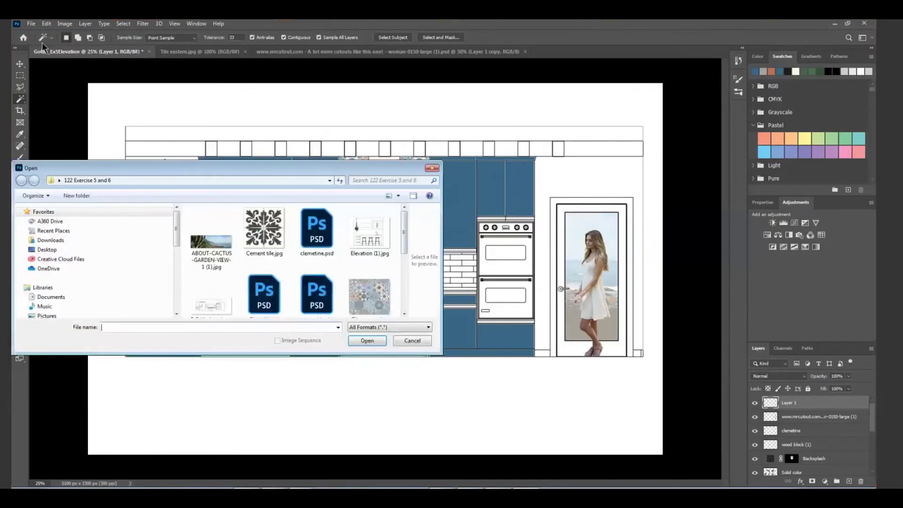
drag(403, 229, 397, 256)
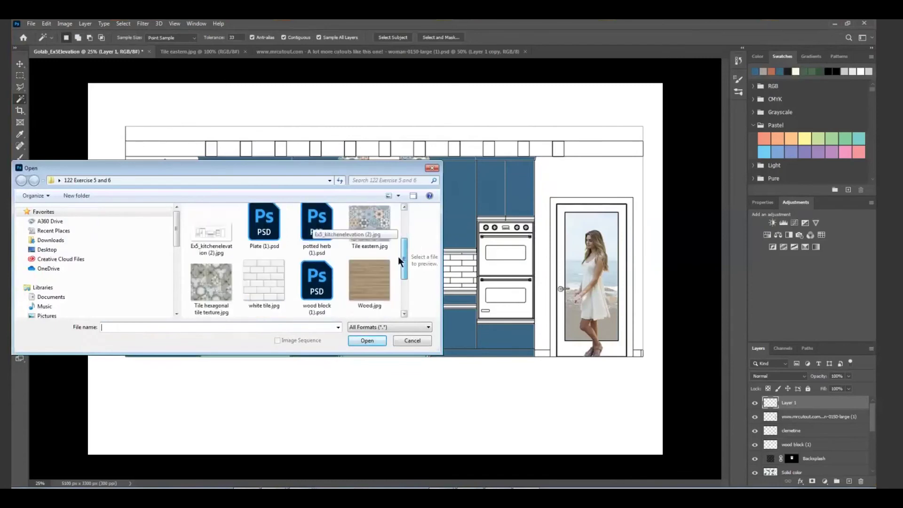
double_click(260, 281)
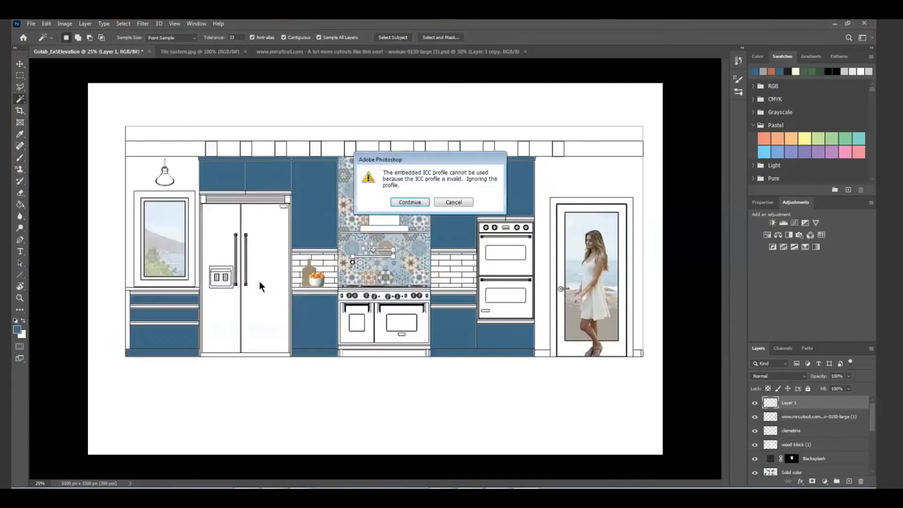
click(414, 200)
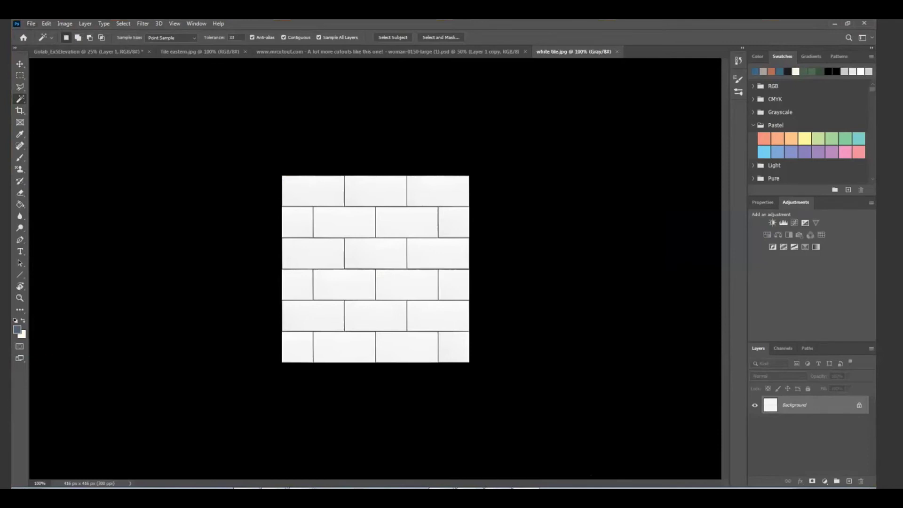
Step: Define a pattern from the whole white tile image, removing the jpg extension from the pattern name
click(31, 21)
mouse_move(44, 20)
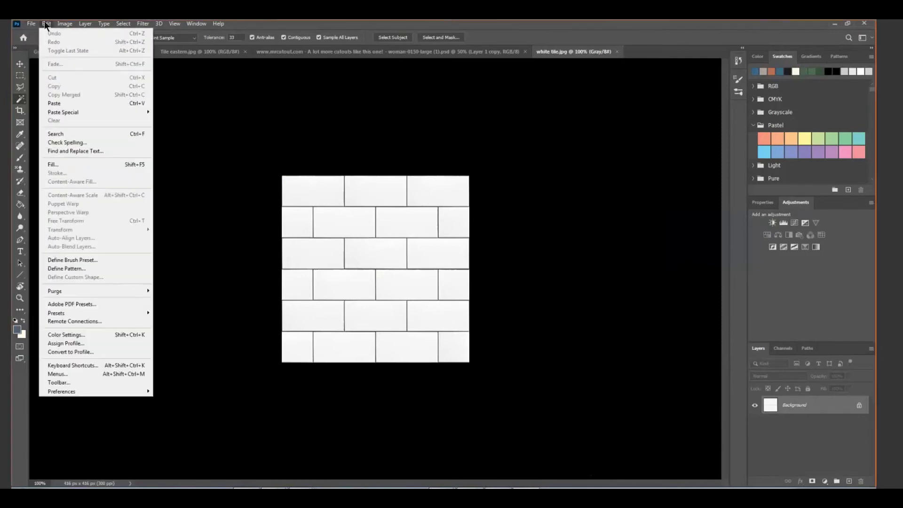
click(77, 267)
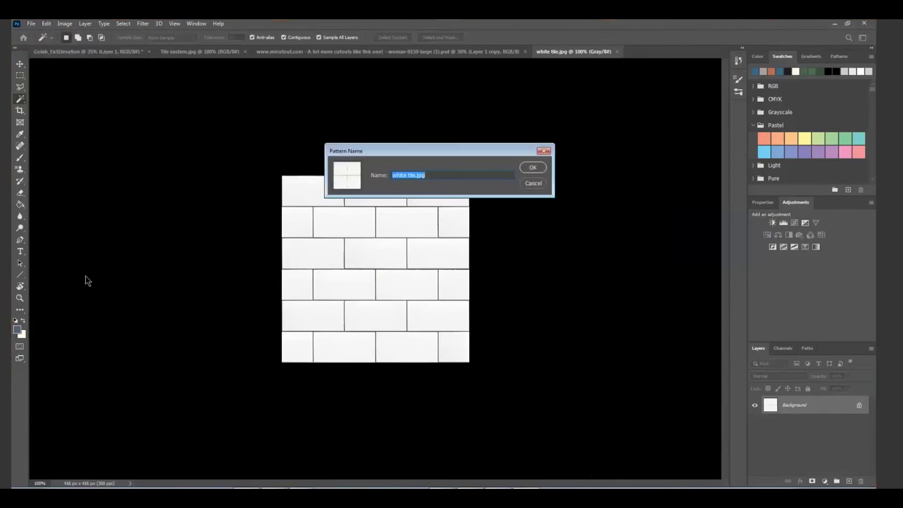
click(427, 174)
key(BackSpace)
key(BackSpace)
key(BackSpace)
click(533, 167)
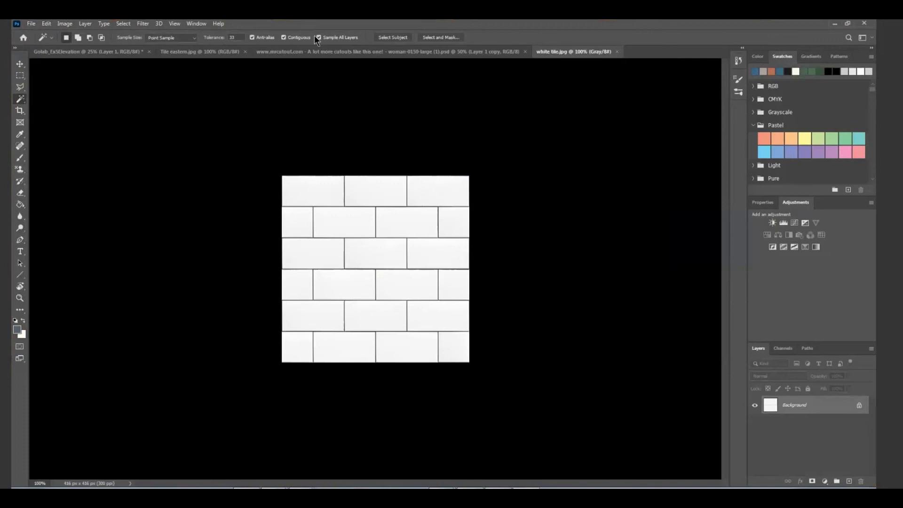
Step: Return to the kitchen elevation and fill the wall around the door with the white tile pattern at 100% scale
click(73, 53)
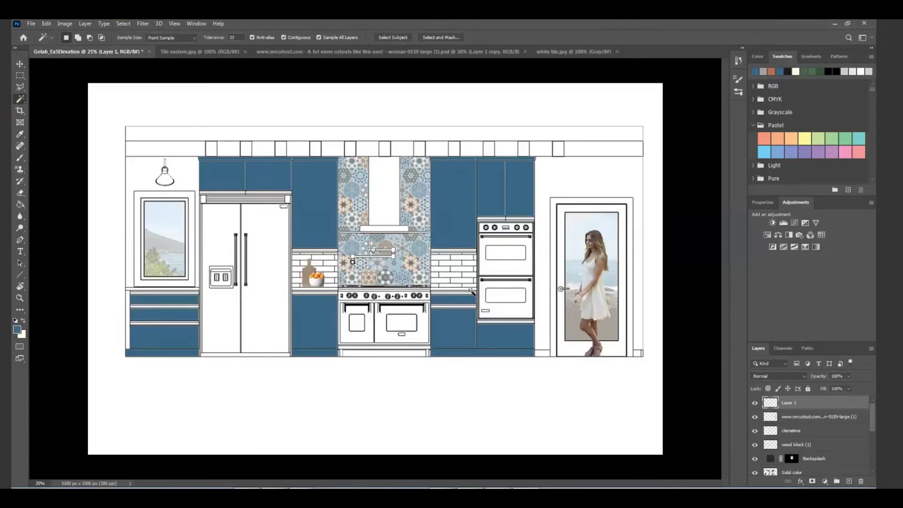
click(568, 174)
click(828, 485)
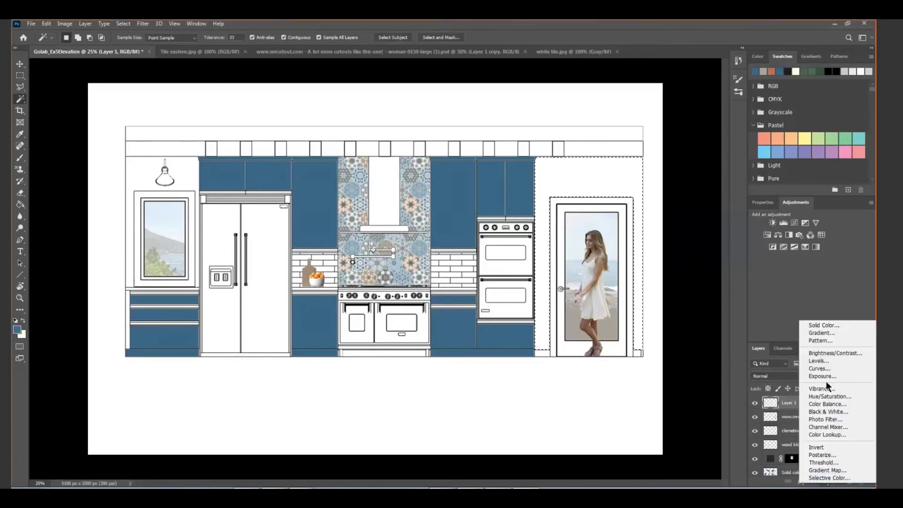
click(824, 340)
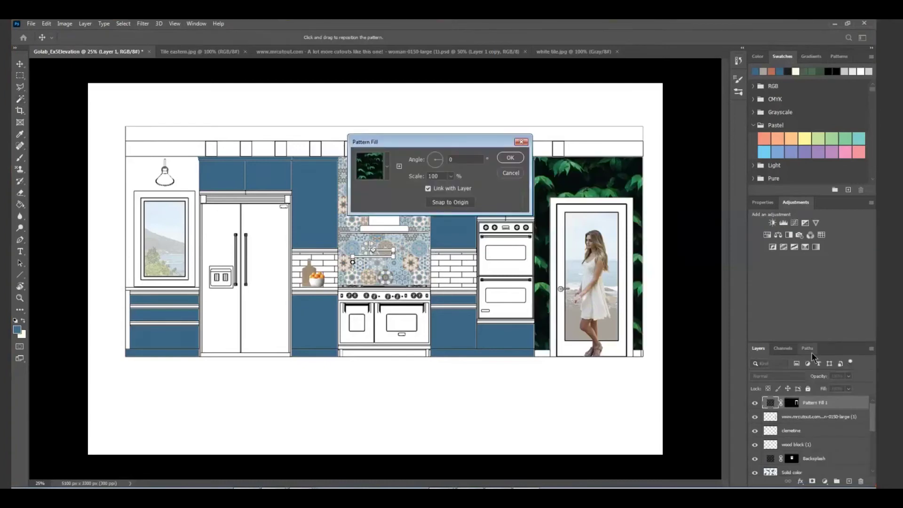
click(388, 166)
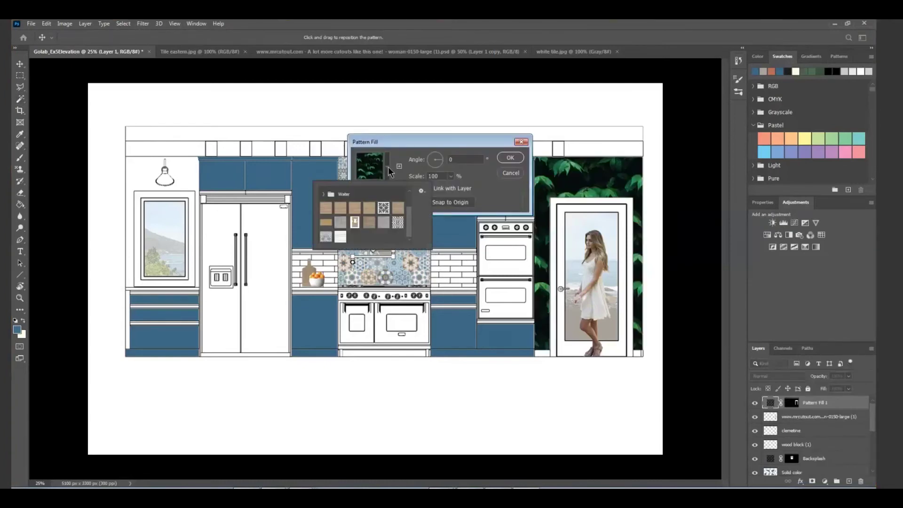
click(341, 238)
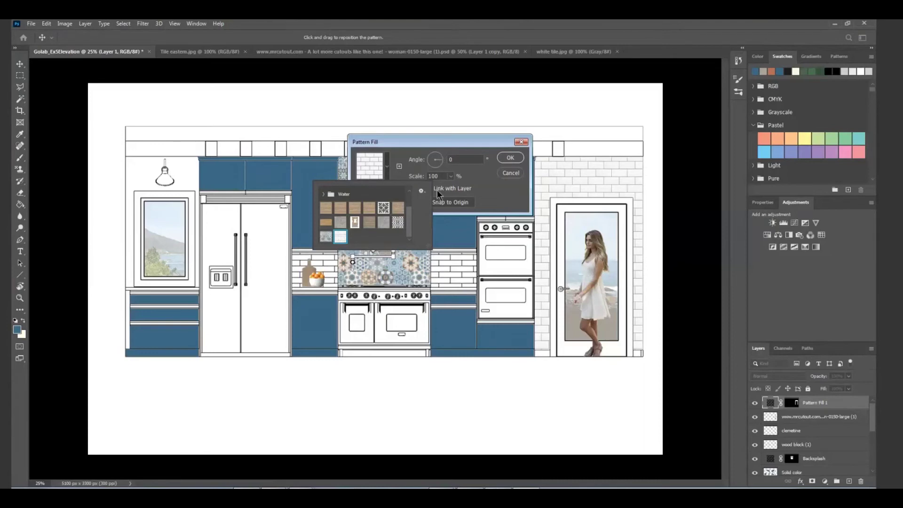
click(510, 158)
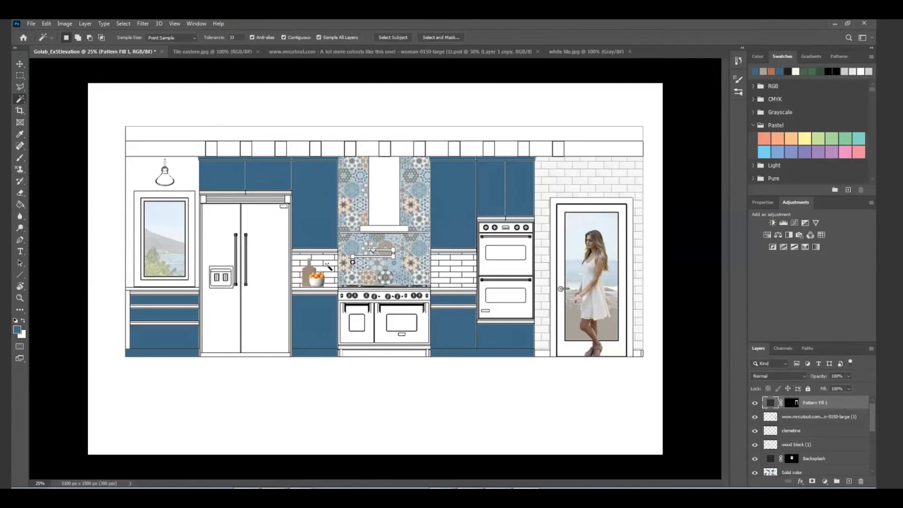
Step: Select the white wall around the window and fill it with the white tile pattern at 100% scale
click(183, 182)
click(825, 481)
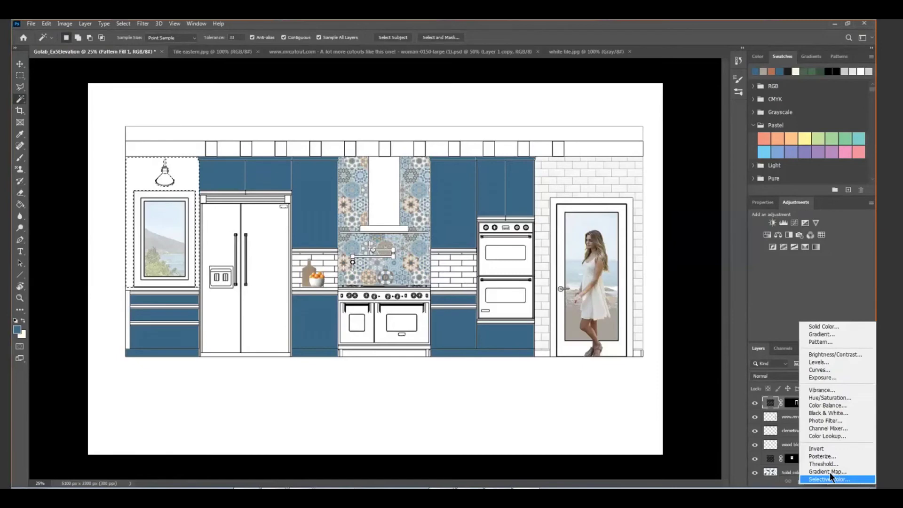
click(825, 341)
click(387, 168)
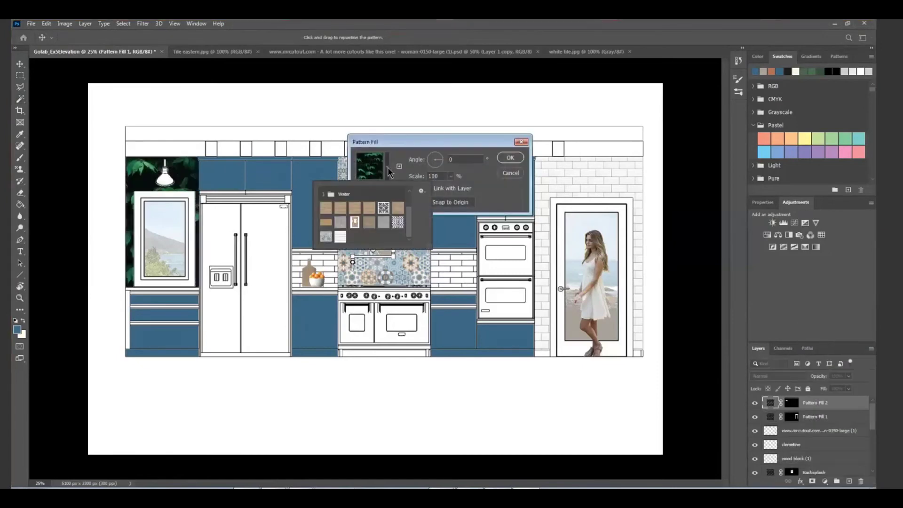
click(340, 236)
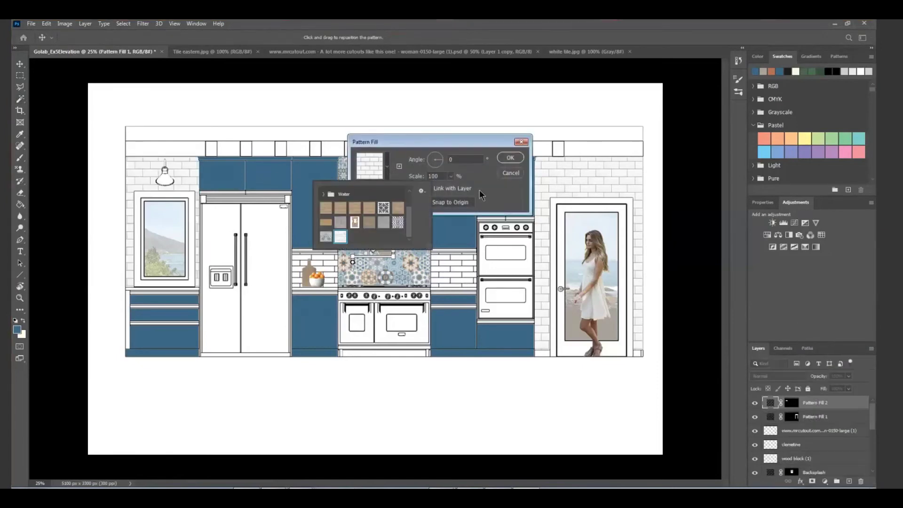
click(509, 157)
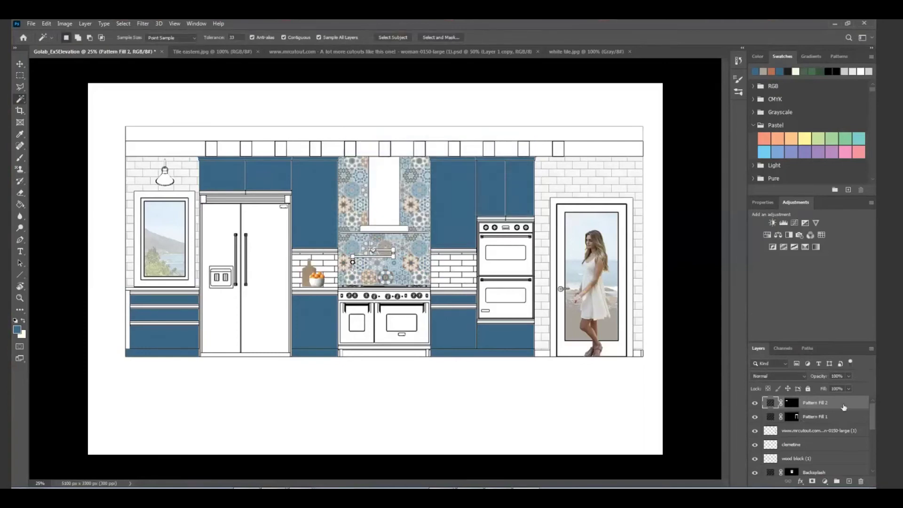
Step: Hide the clemetine and wood block (1) layers to expose the backsplash behind them
scroll(870, 424, down, 1)
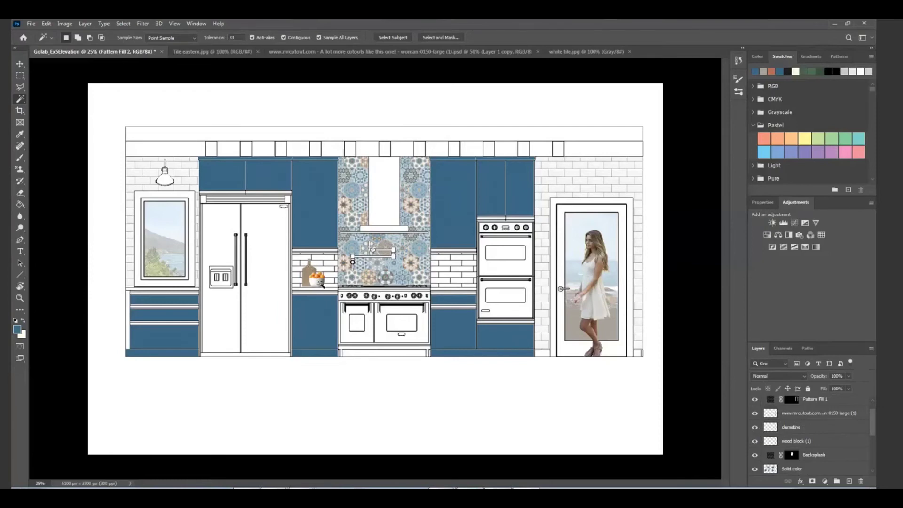
click(755, 427)
click(755, 441)
scroll(870, 426, up, 1)
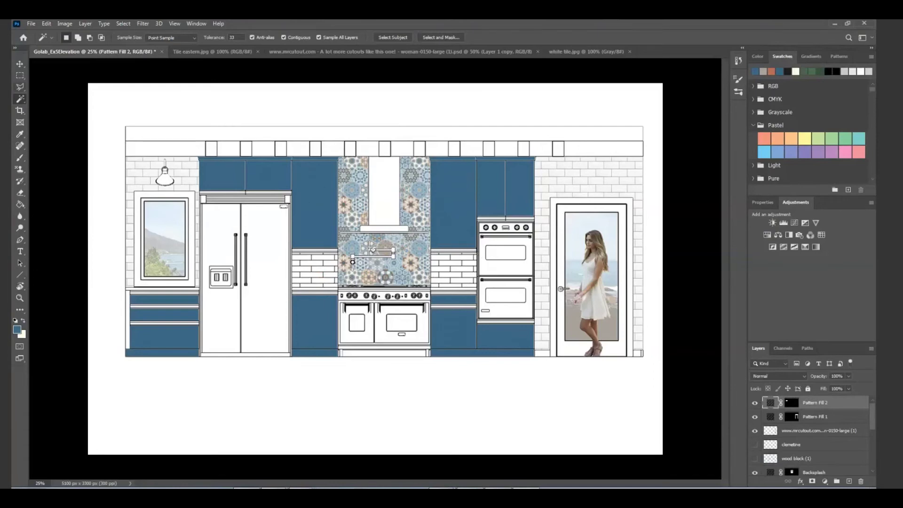
Step: Select the backsplash between the refrigerator and the range with a rectangular marquee and fill it with the white tile pattern at 100% scale
key(m)
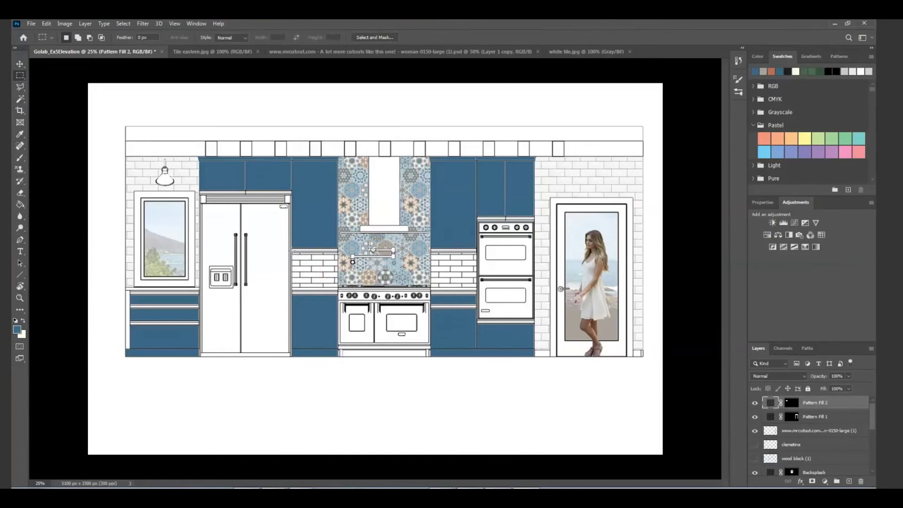
drag(292, 252, 341, 283)
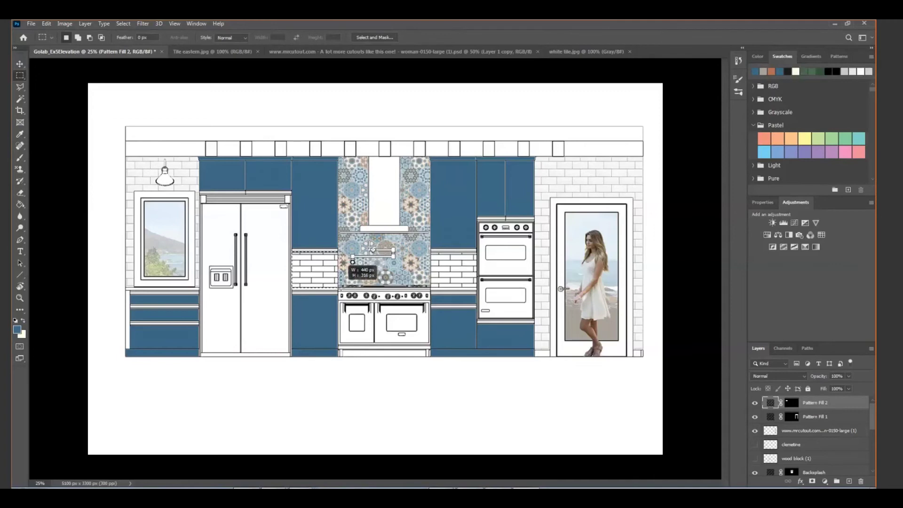
drag(352, 261, 352, 262)
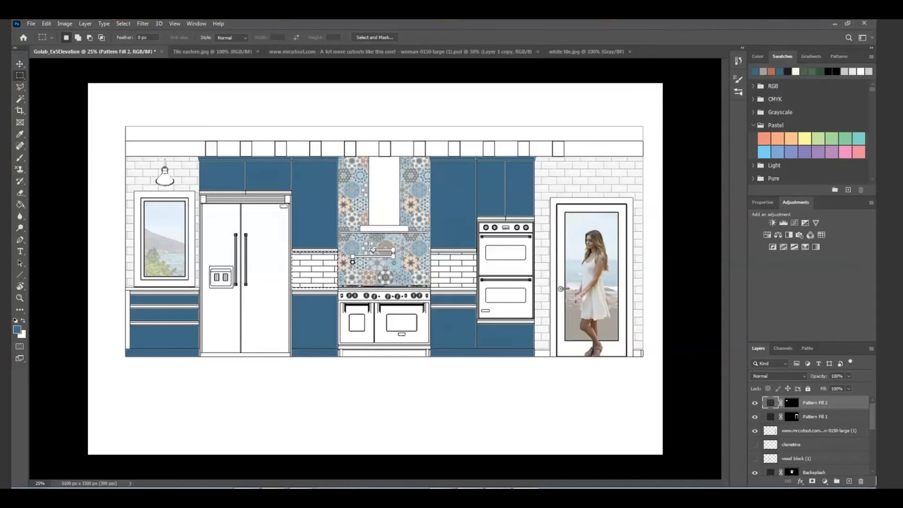
click(824, 481)
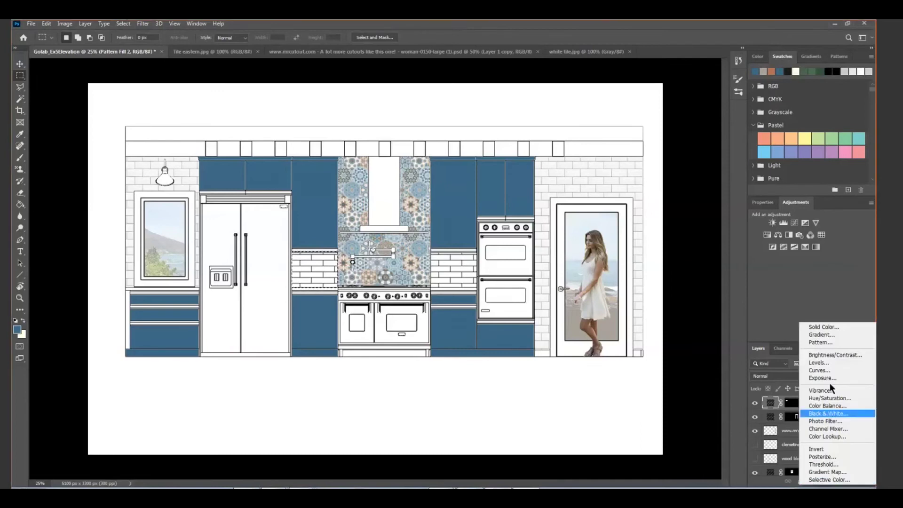
click(821, 343)
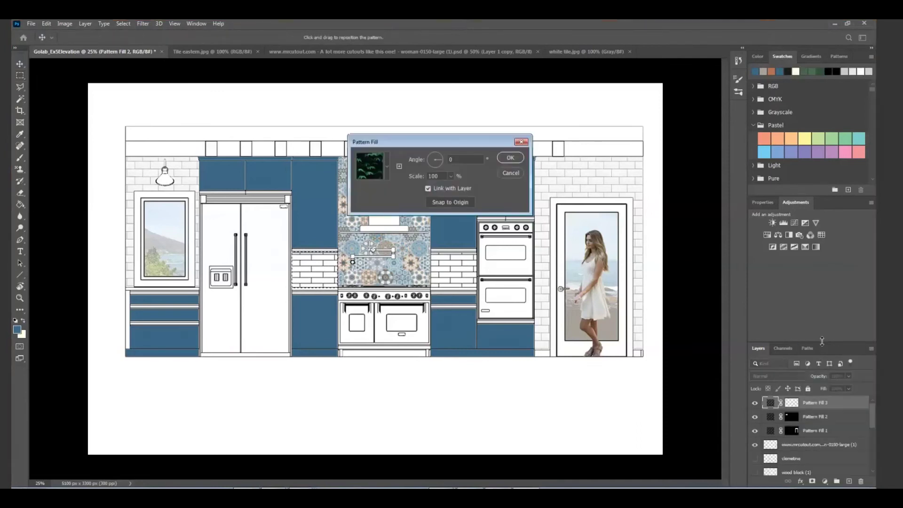
click(386, 168)
click(340, 236)
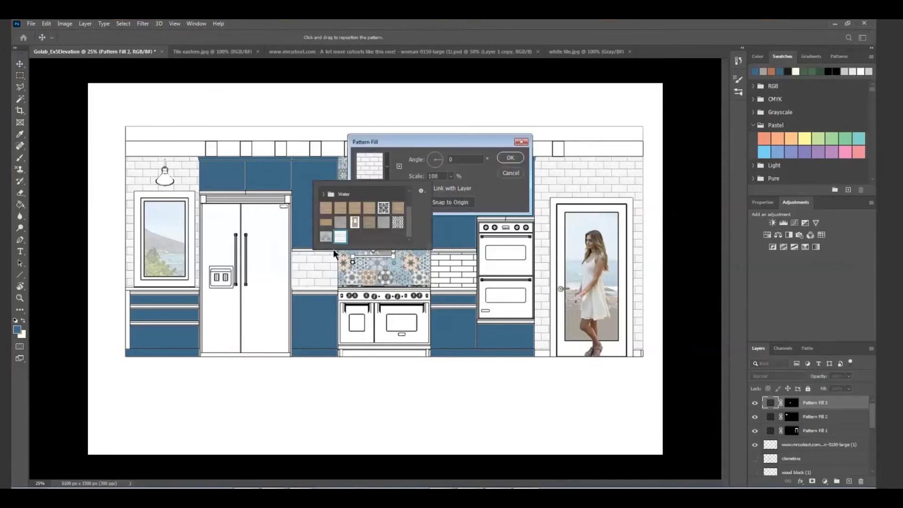
click(333, 253)
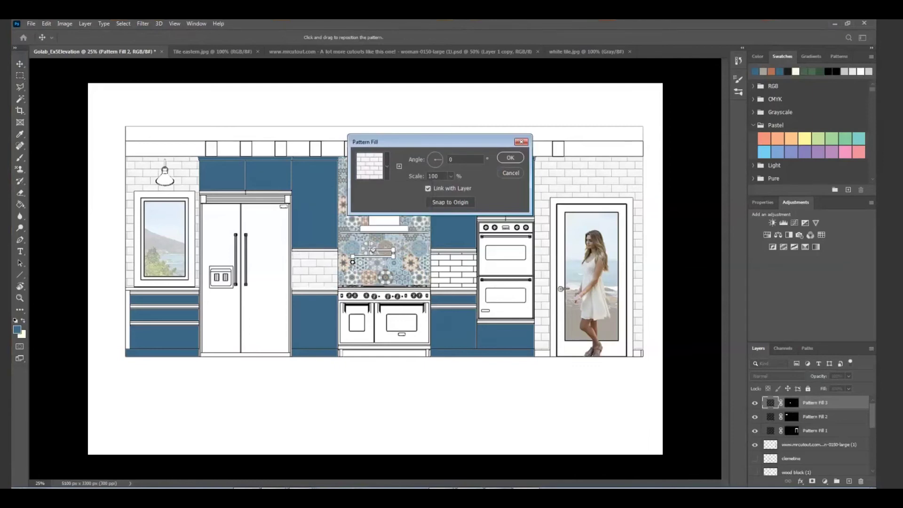
click(510, 159)
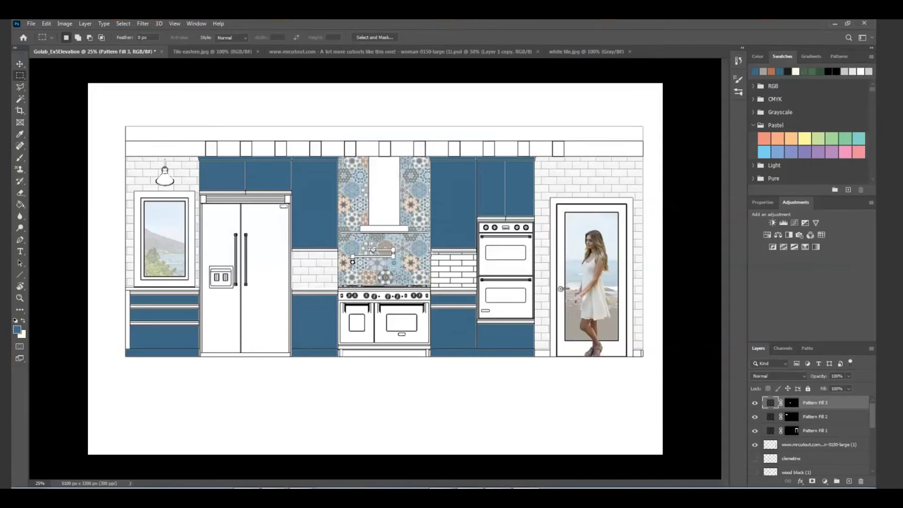
Step: Select the backsplash between the range and the wall ovens with a rectangular marquee and fill it with the white tile pattern at 100% scale
drag(431, 253, 480, 285)
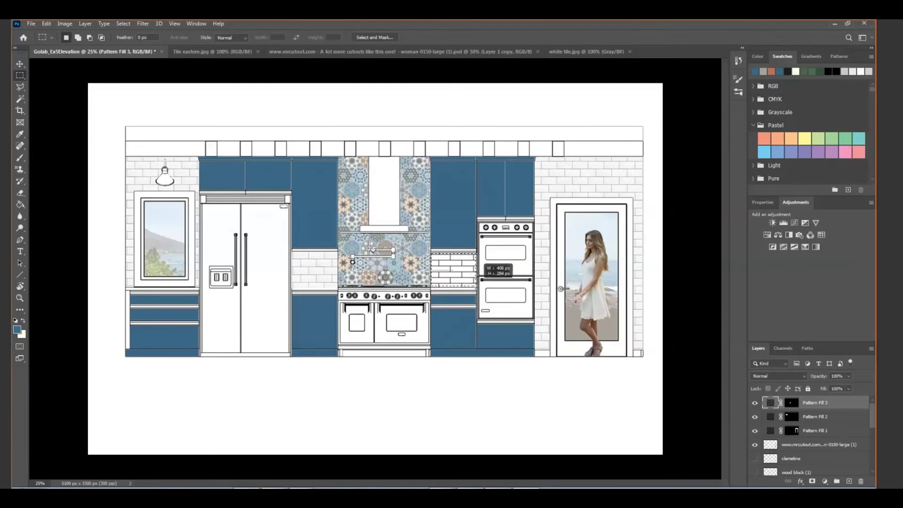
drag(476, 285, 476, 286)
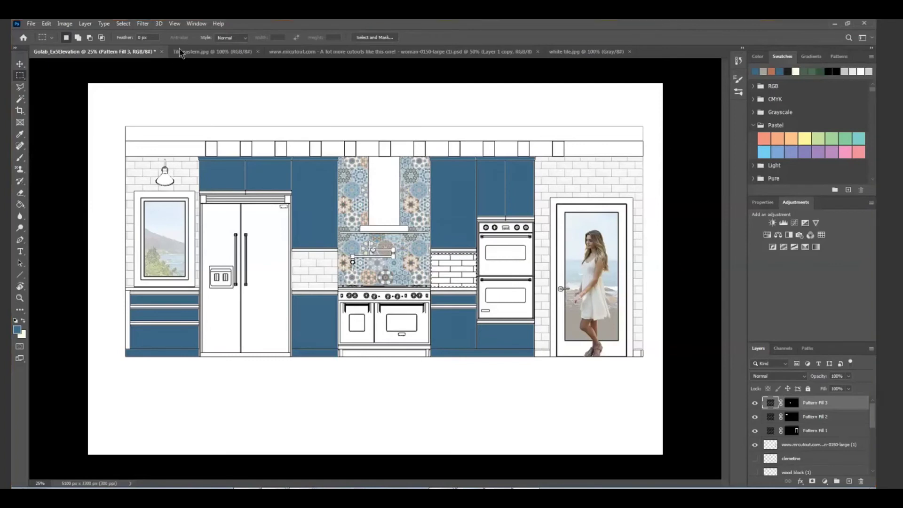
click(825, 481)
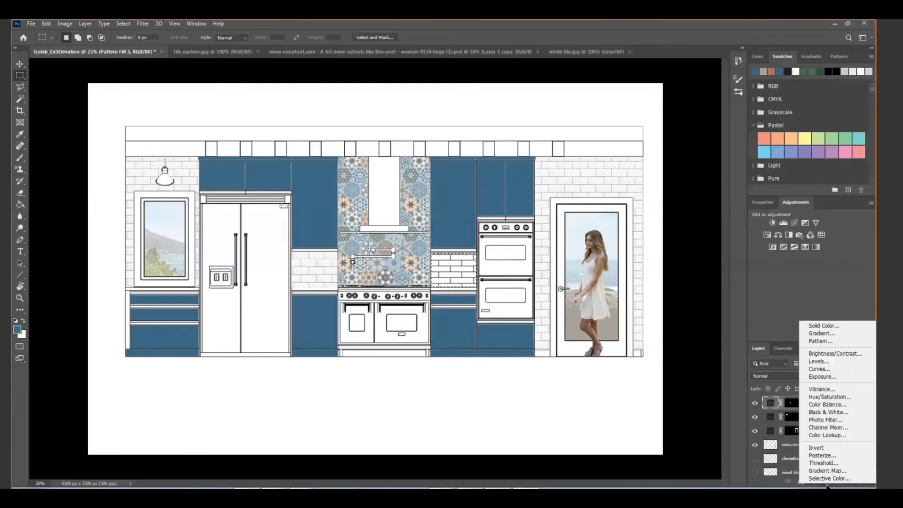
click(820, 341)
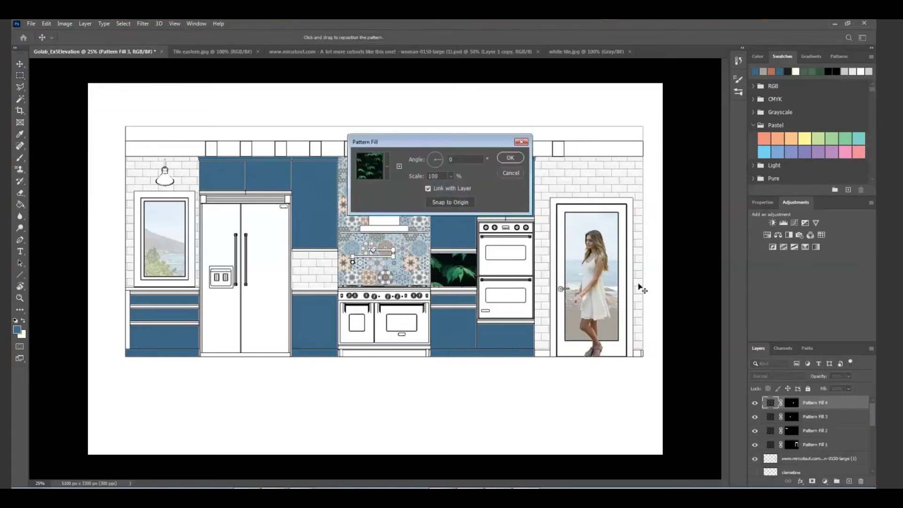
click(387, 166)
click(340, 238)
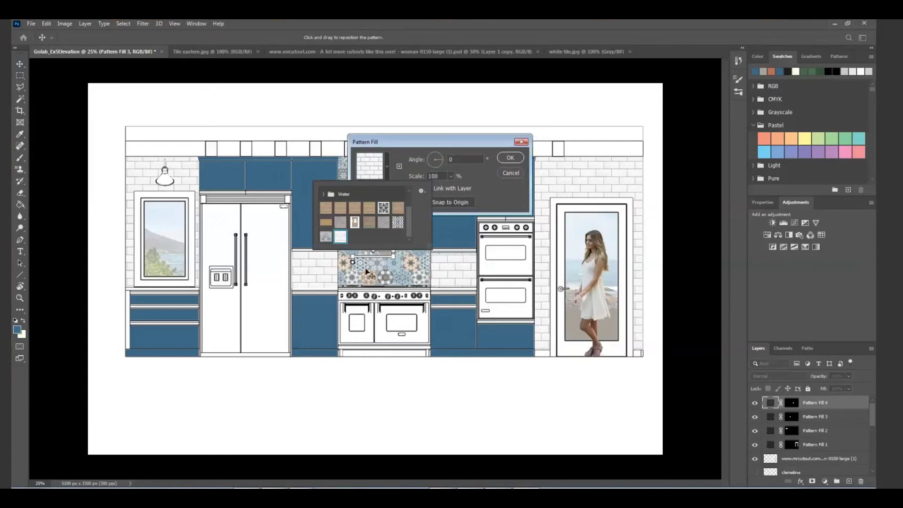
click(456, 270)
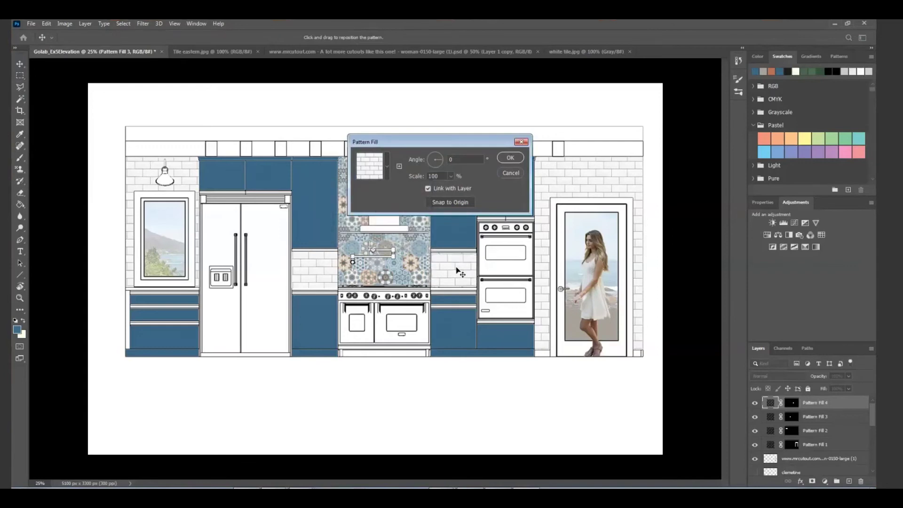
drag(456, 270, 454, 269)
click(511, 157)
key(m)
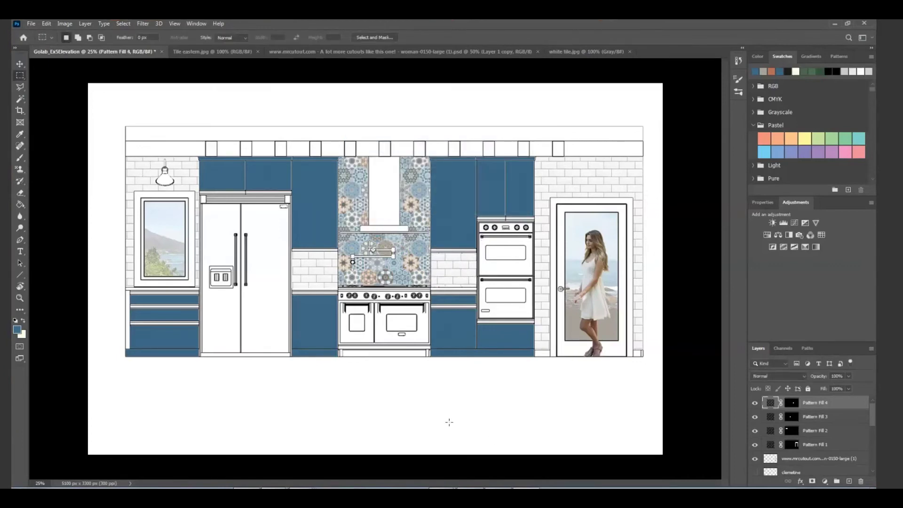
Step: Make the clemetine and wood block (1) layers visible again
drag(873, 419, 873, 432)
click(755, 425)
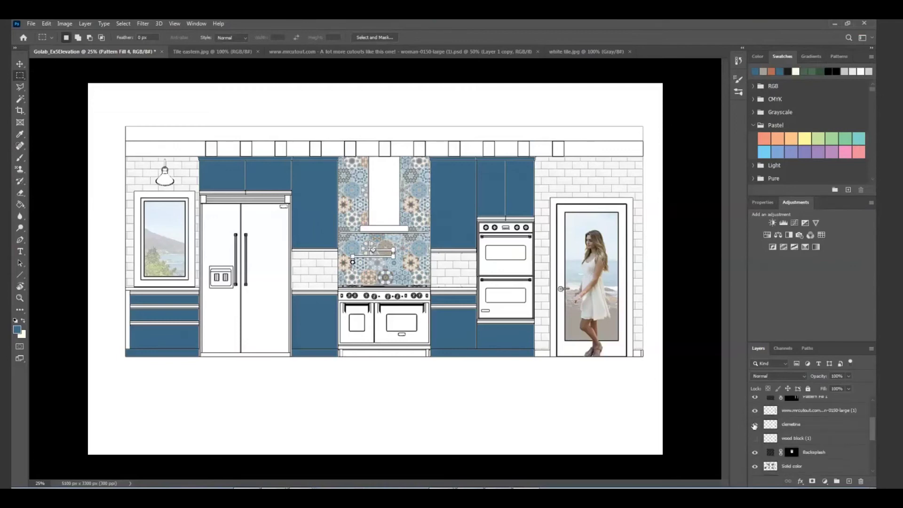
click(755, 438)
Step: Move the clemetine layer to the top of the layer stack and the wood block (1) layer directly beneath it, above Pattern Fill 4
drag(815, 427, 825, 370)
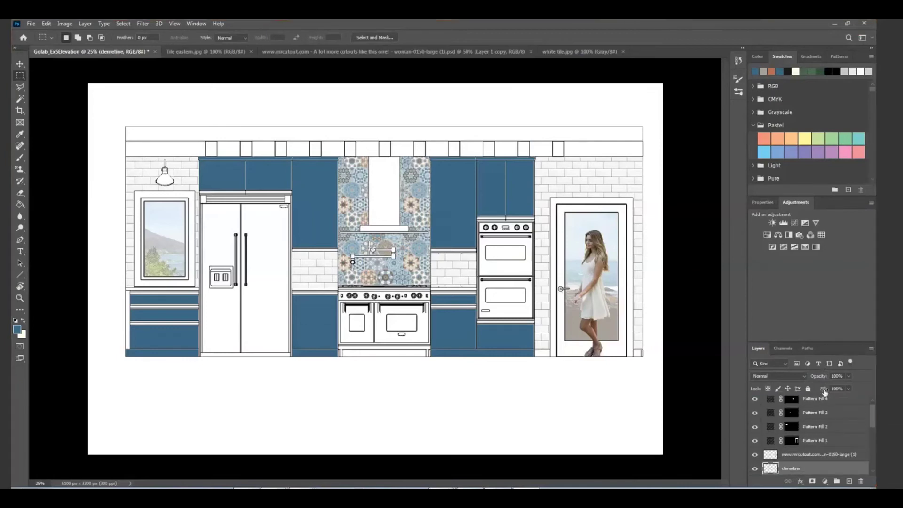
drag(812, 471, 806, 383)
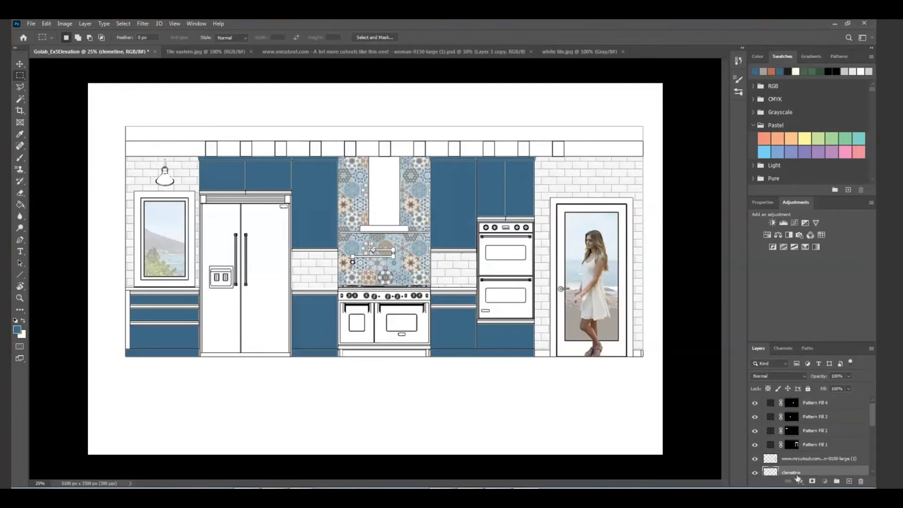
drag(807, 473, 805, 400)
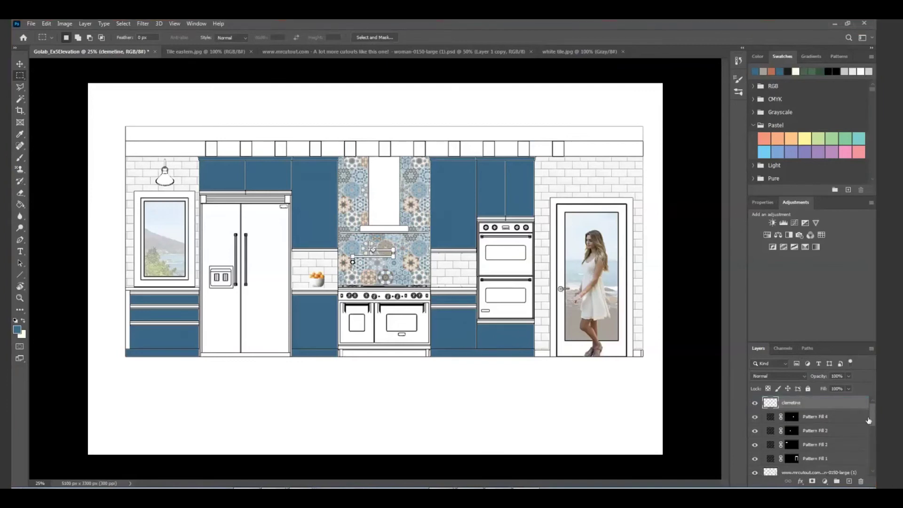
scroll(871, 419, down, 3)
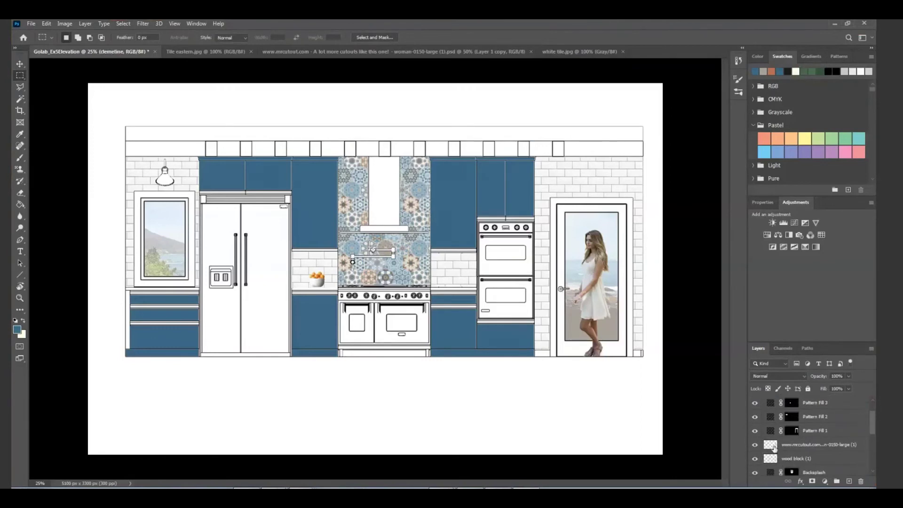
drag(772, 459, 762, 416)
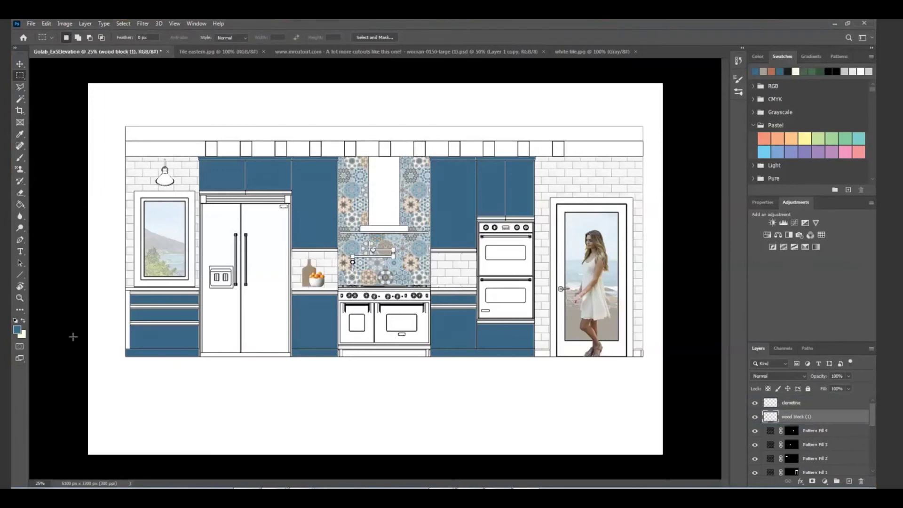
Step: Select the wood block and nudge it slightly down on the counter with the Scale transform
click(20, 63)
click(312, 277)
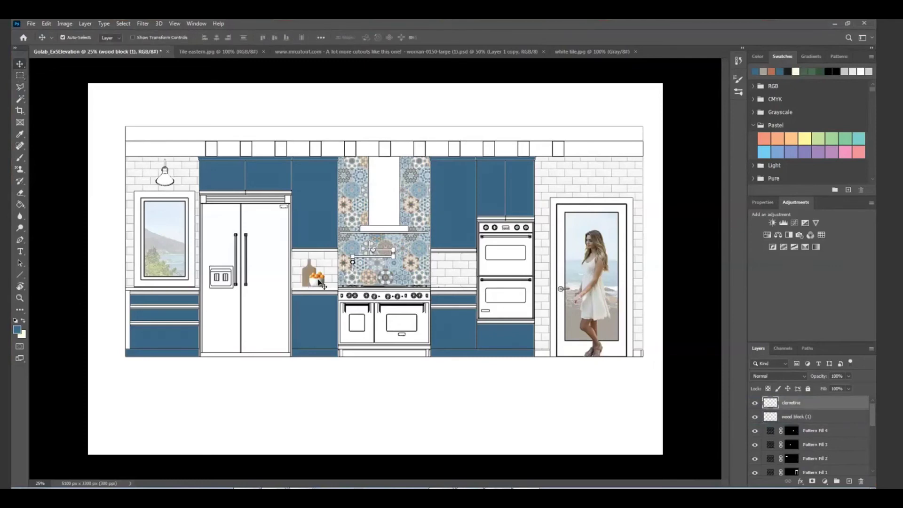
click(309, 272)
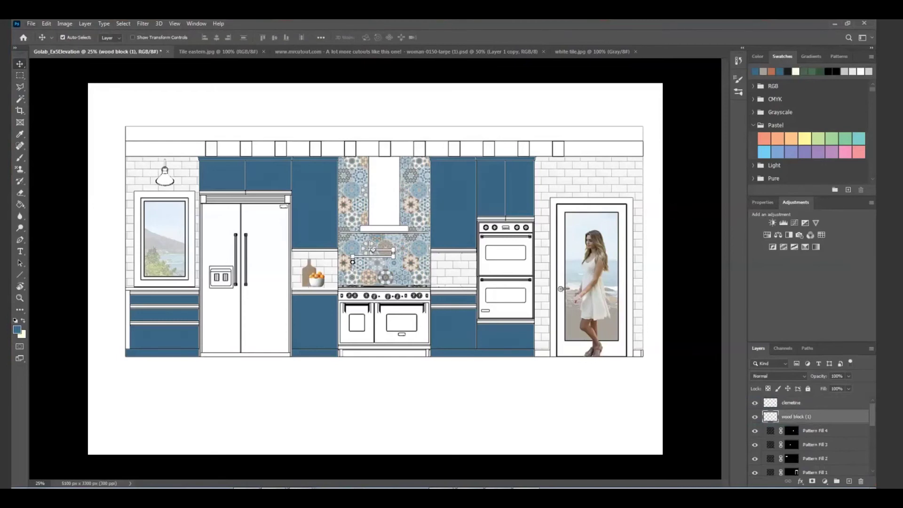
click(46, 24)
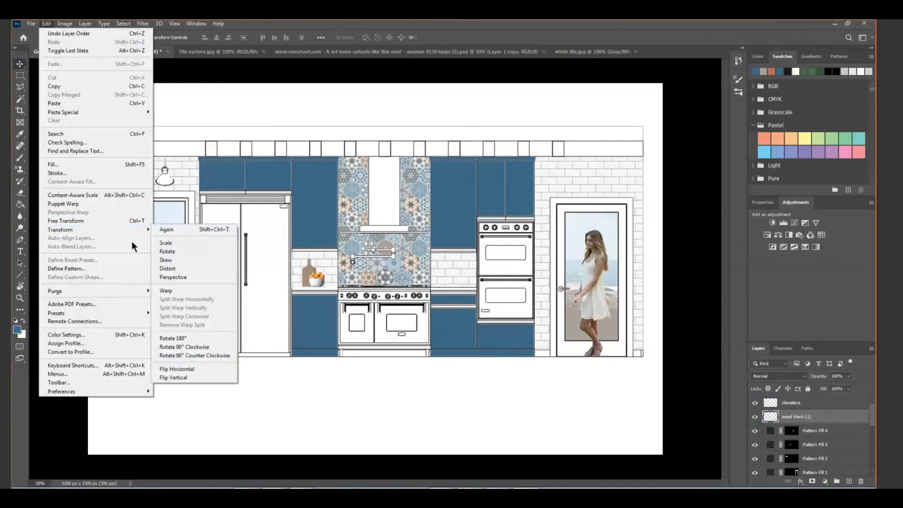
click(161, 243)
drag(310, 271, 310, 272)
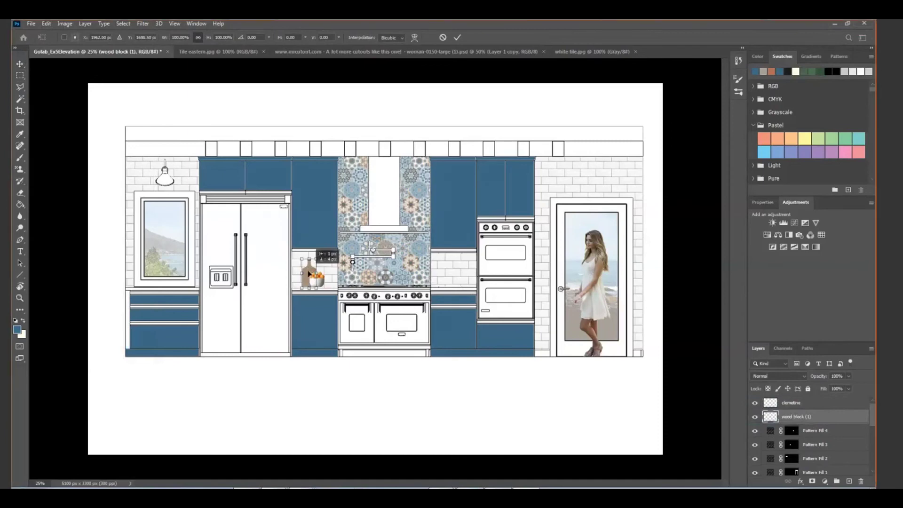
Step: Scale the clemetine bowl up slightly, to about 103%, and set its layer opacity to 84%
click(803, 402)
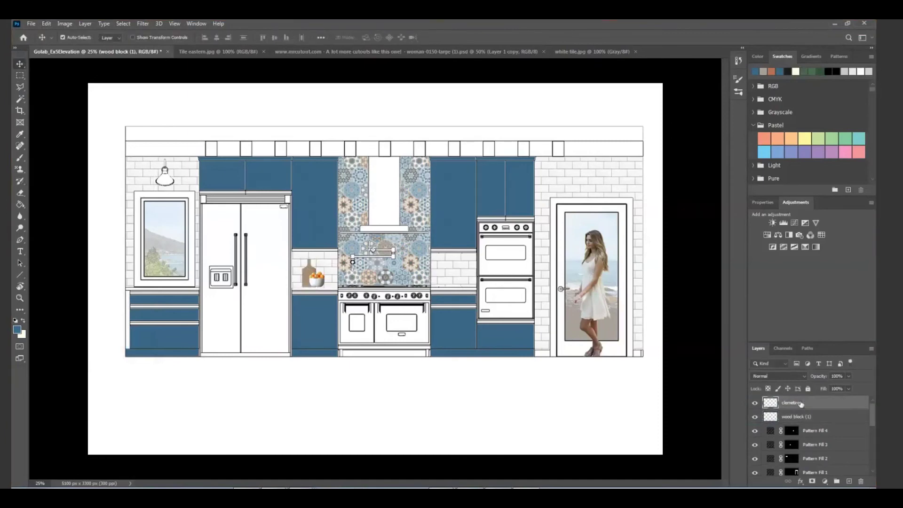
click(29, 23)
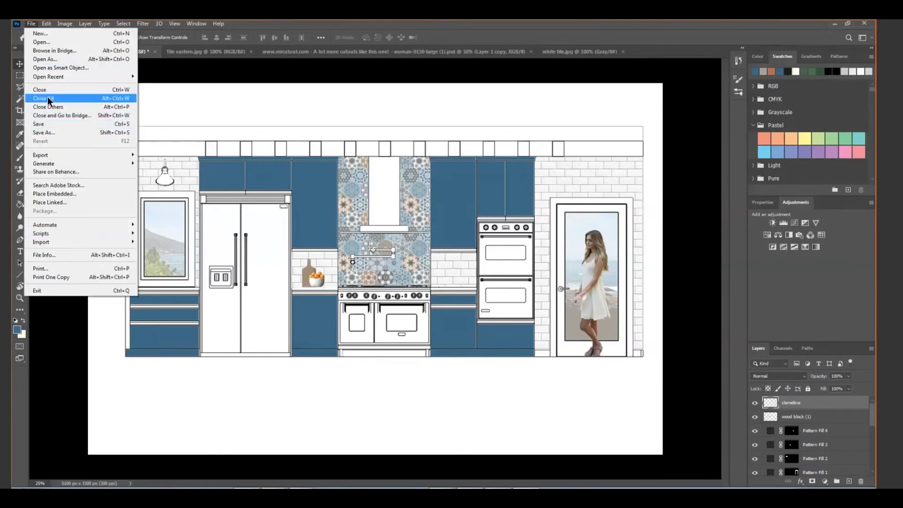
mouse_move(46, 23)
mouse_move(65, 229)
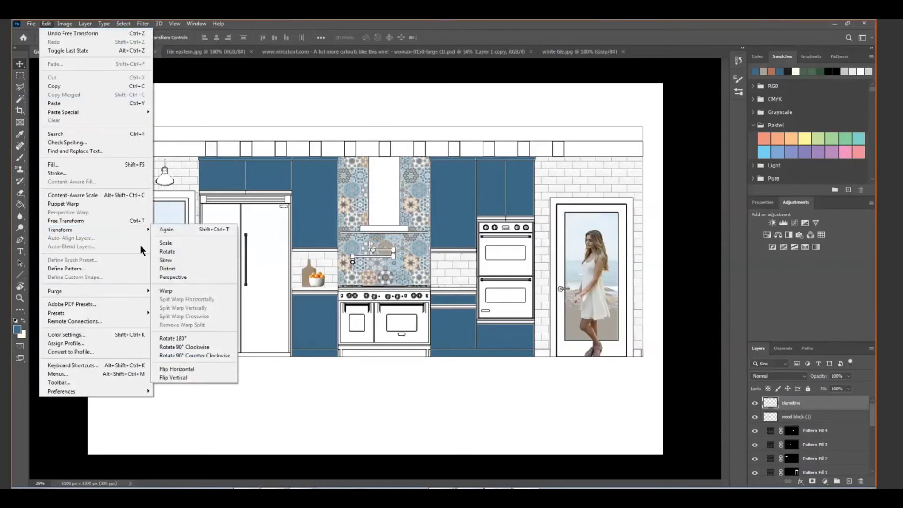
click(166, 243)
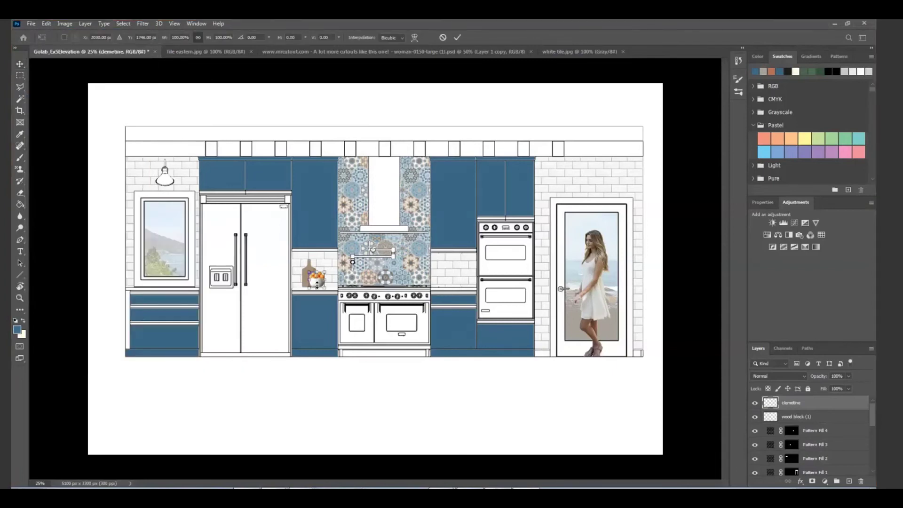
drag(317, 284, 320, 284)
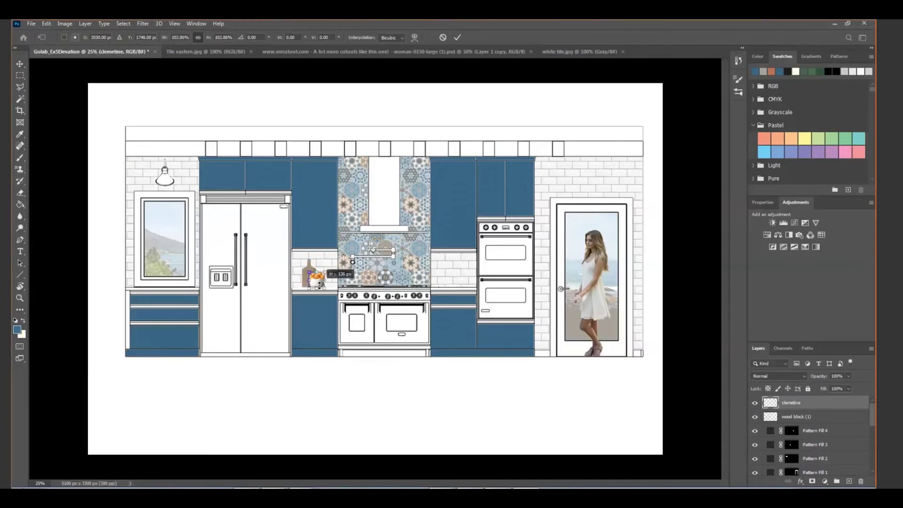
key(Return)
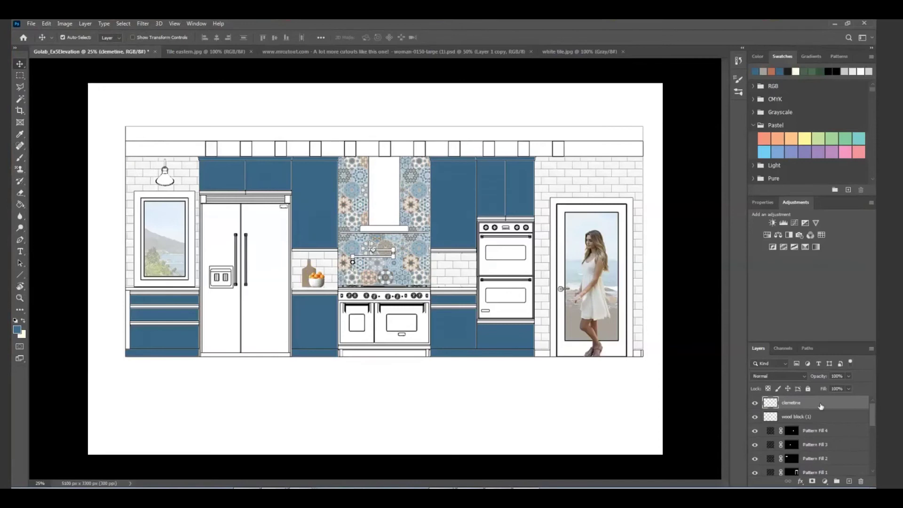
click(848, 377)
drag(847, 385, 841, 386)
Step: Reset the colours to default black and white and select the range hood's chimney and base with the Magic Wand
mouse_move(526, 491)
click(15, 320)
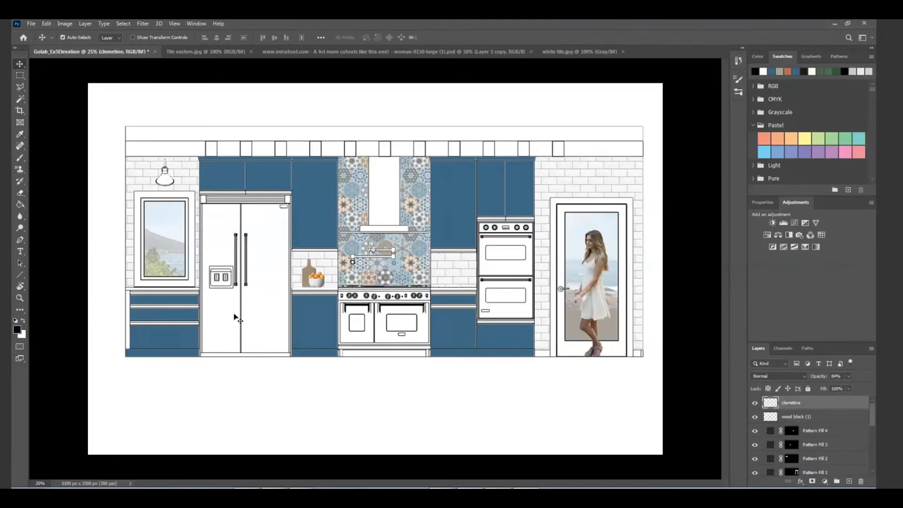
click(20, 100)
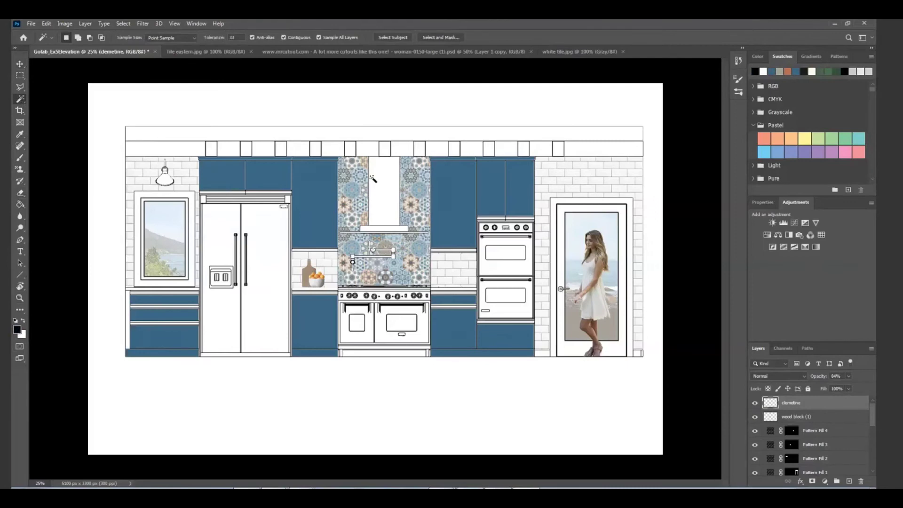
click(386, 204)
key(shift)
Step: Fill the selected range hood with a horizontal black-to-white gradient, redrawing it until the chimney shows a dark-to-light grey transition
click(21, 205)
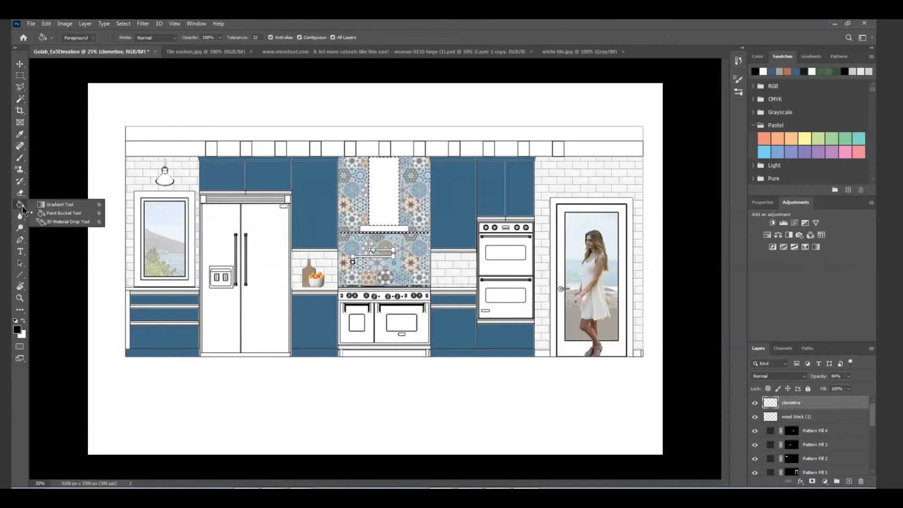
click(60, 206)
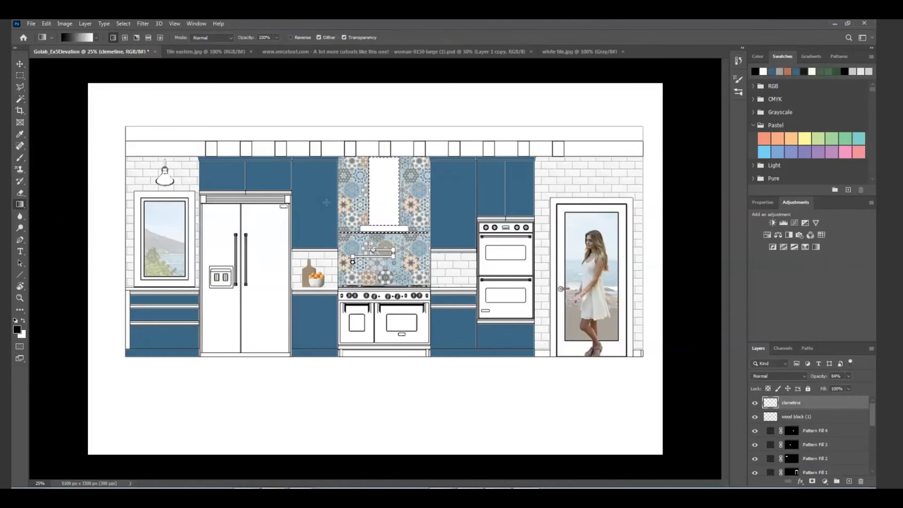
drag(353, 206, 385, 203)
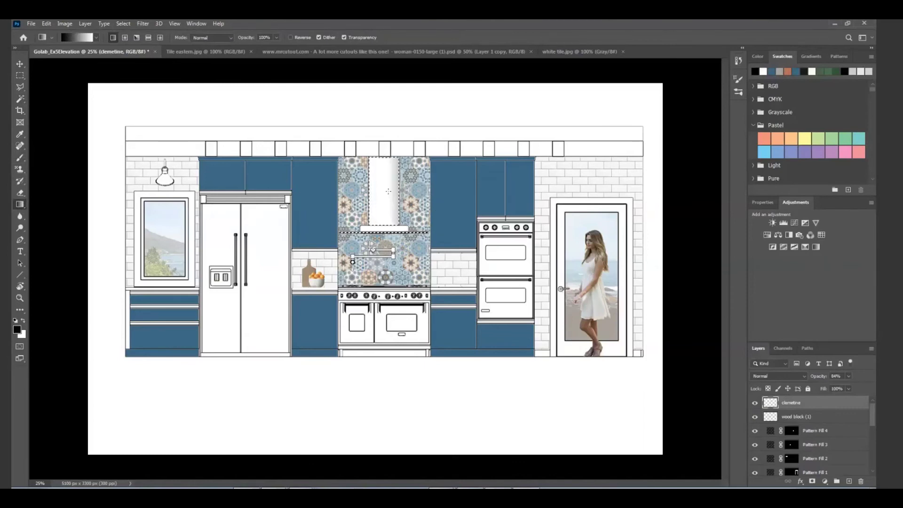
drag(381, 206, 459, 198)
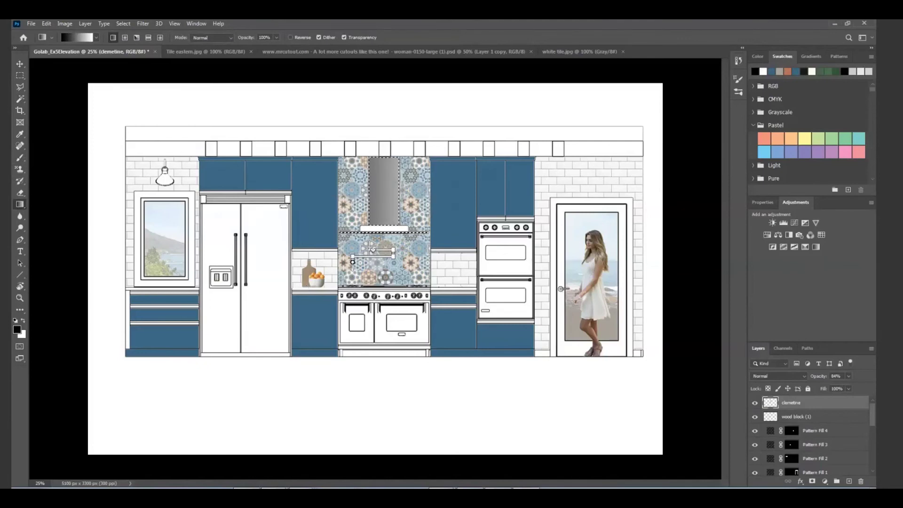
drag(389, 185, 461, 193)
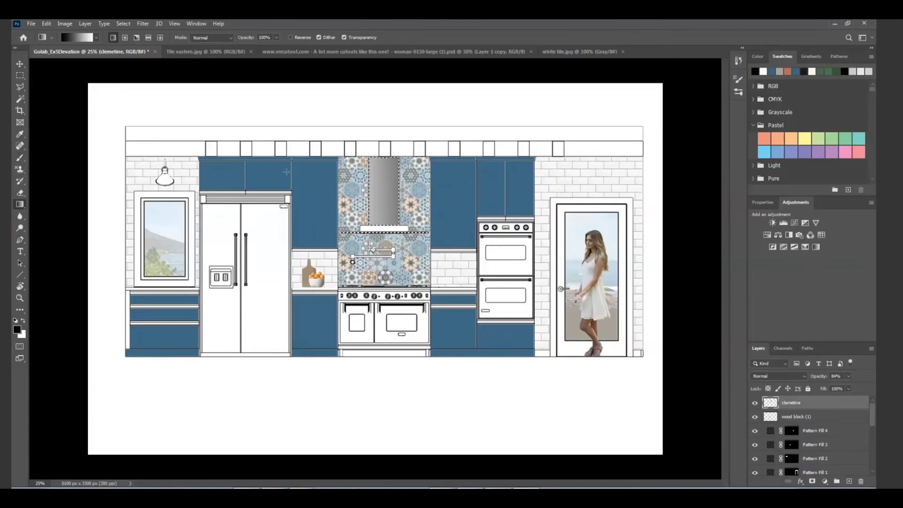
Step: Darken the hood chimney's edges with a soft 125 px black brush at 62% opacity and clear the selection
click(20, 158)
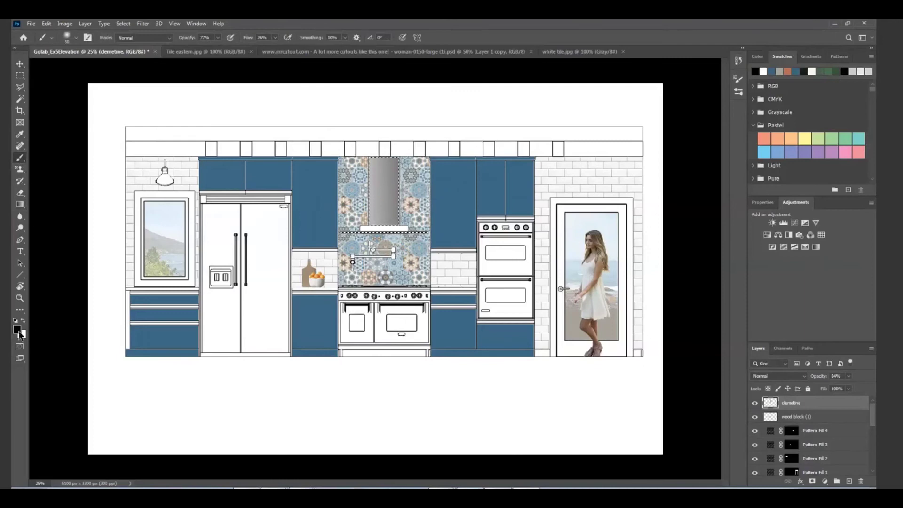
click(218, 39)
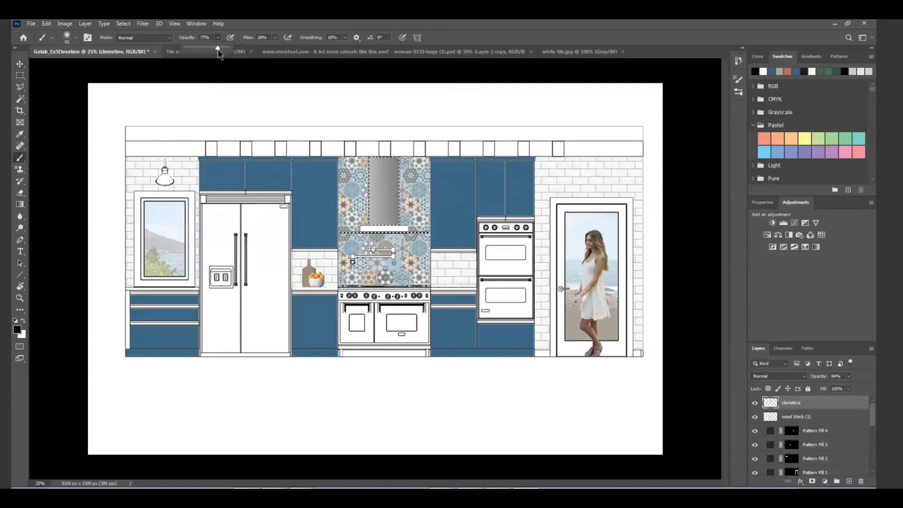
drag(218, 48, 211, 50)
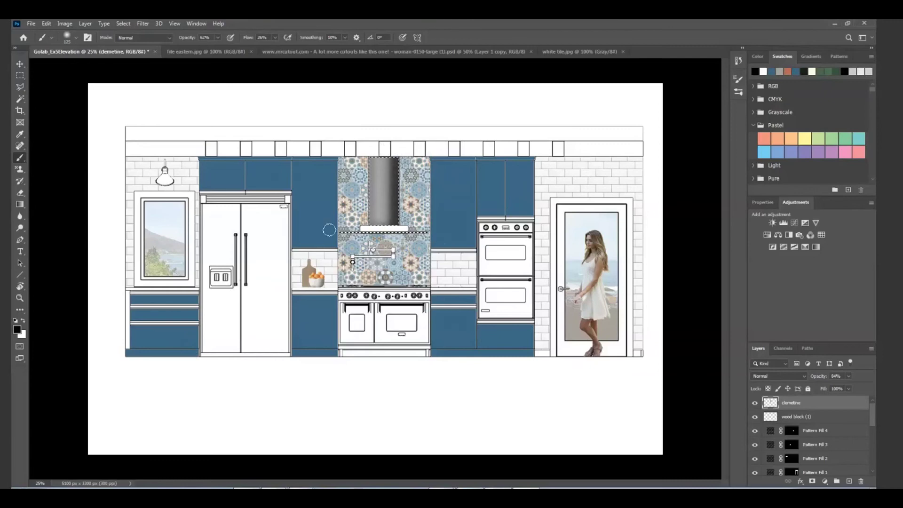
key(ctrl+d)
Step: Select both wall oven fronts with the Magic Wand, fill them with a horizontal black-to-white gradient and clear the selection
click(21, 100)
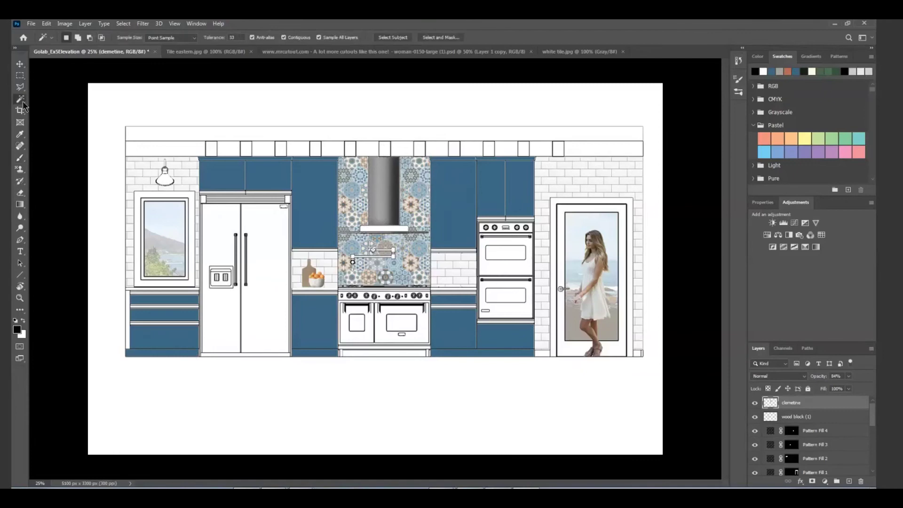
shift+click(507, 266)
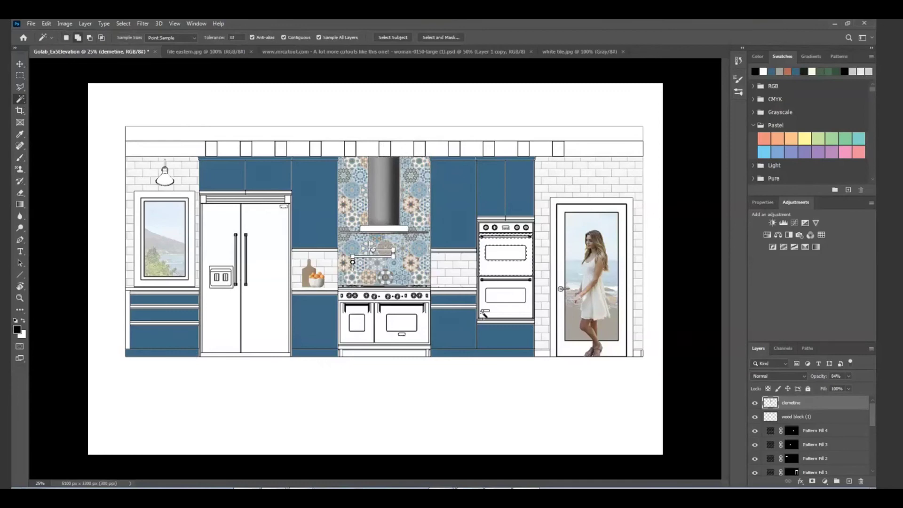
shift+click(506, 312)
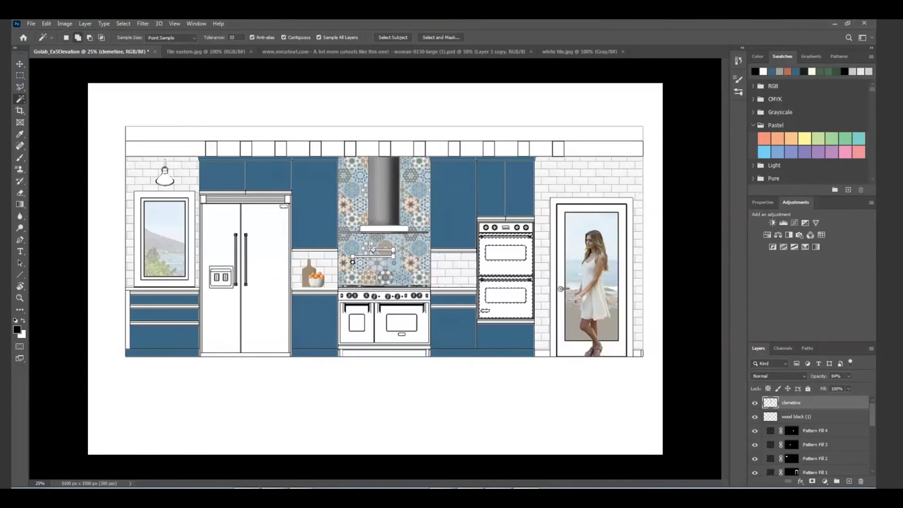
click(20, 204)
drag(436, 268, 547, 264)
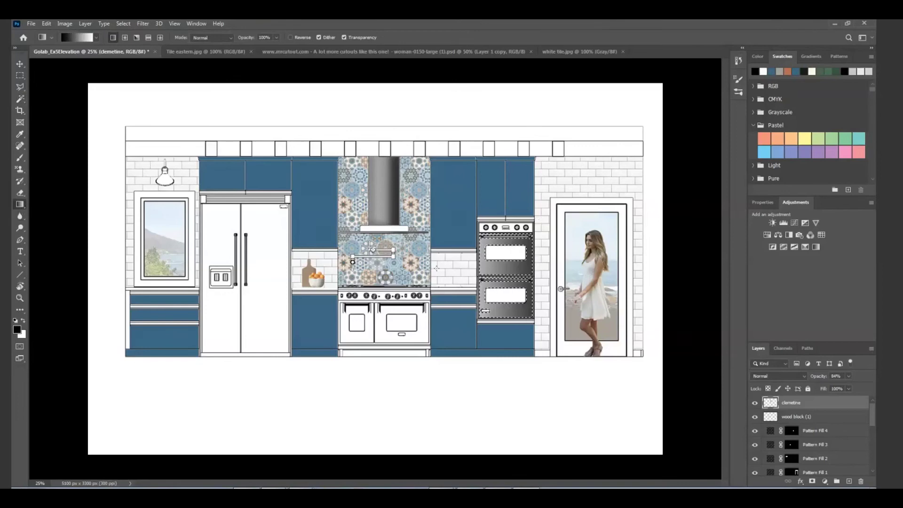
click(20, 158)
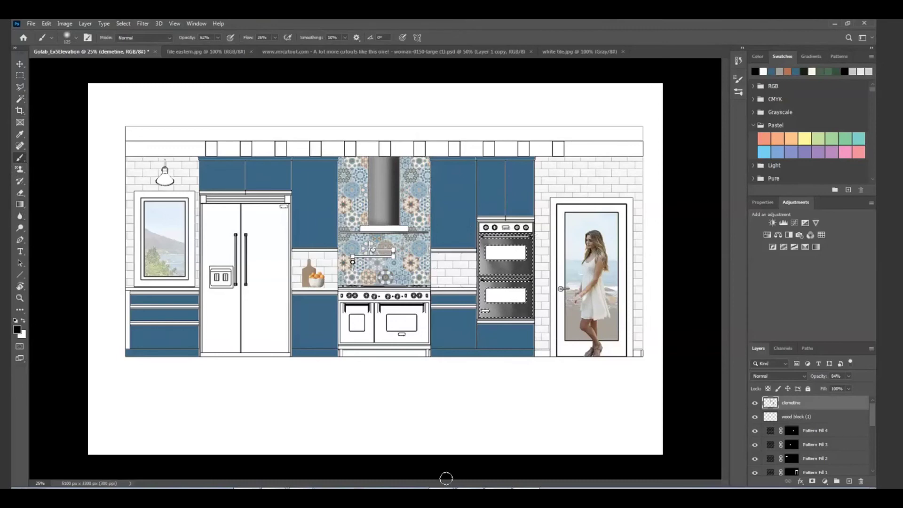
key(ctrl+d)
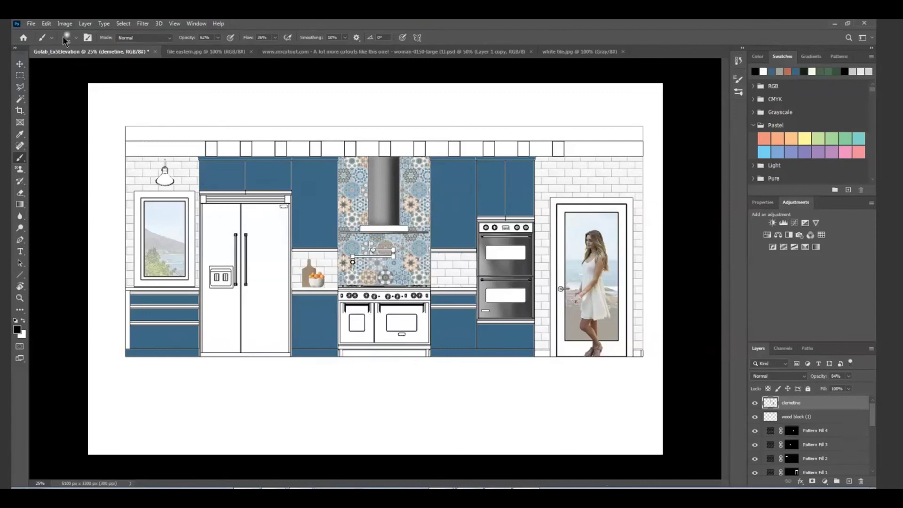
Step: Create a new layer above the clemetine layer and name it Shadows
click(20, 297)
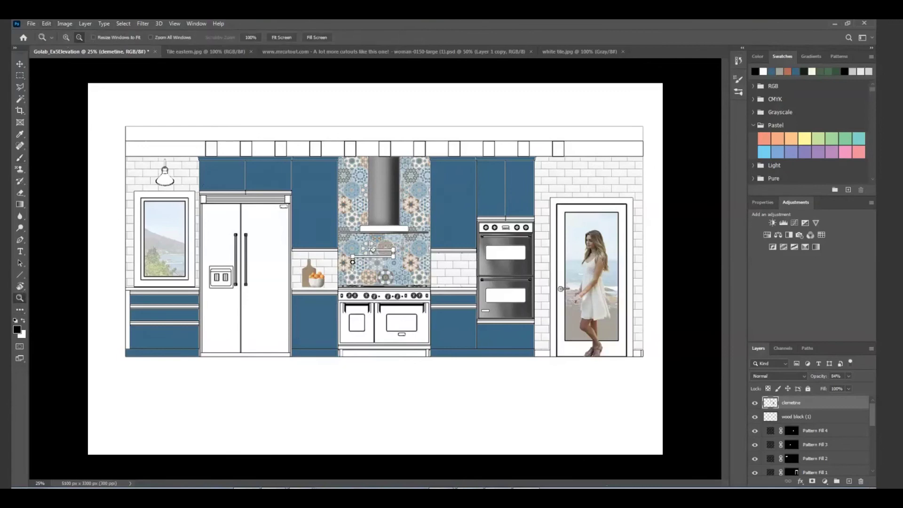
click(315, 280)
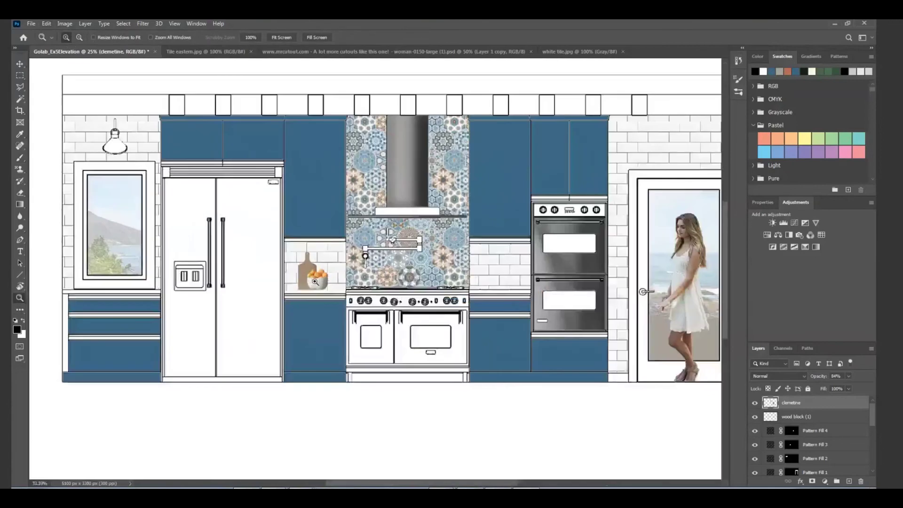
click(315, 281)
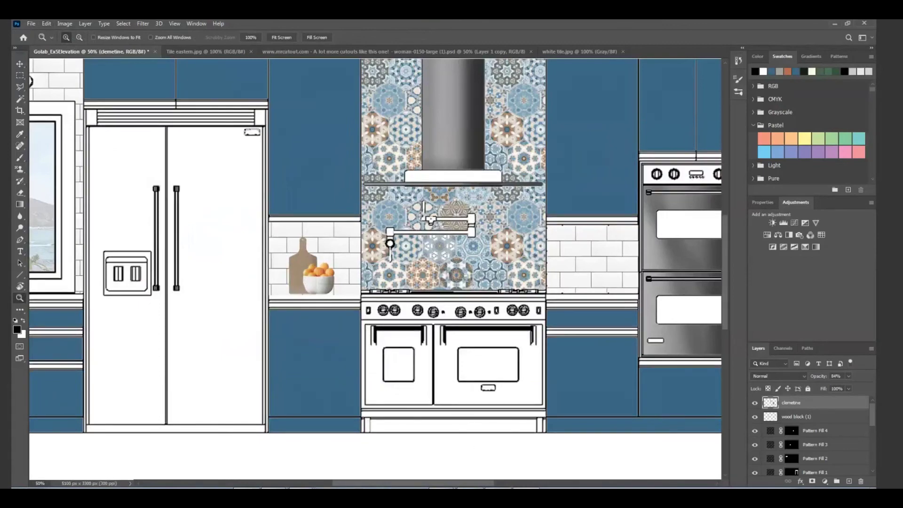
click(20, 76)
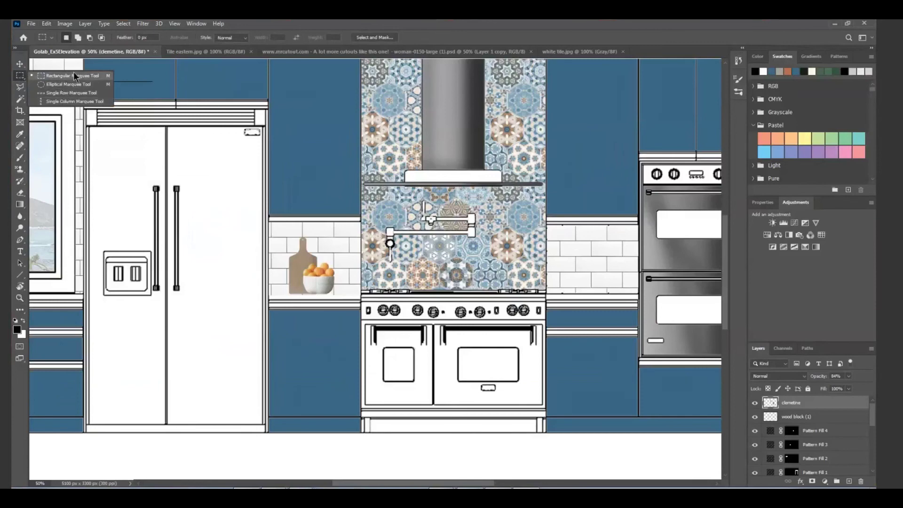
click(59, 75)
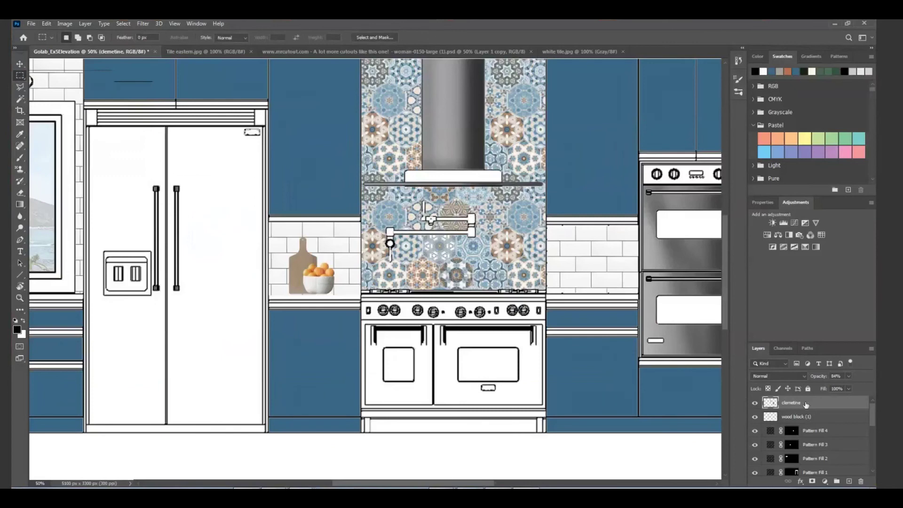
click(848, 481)
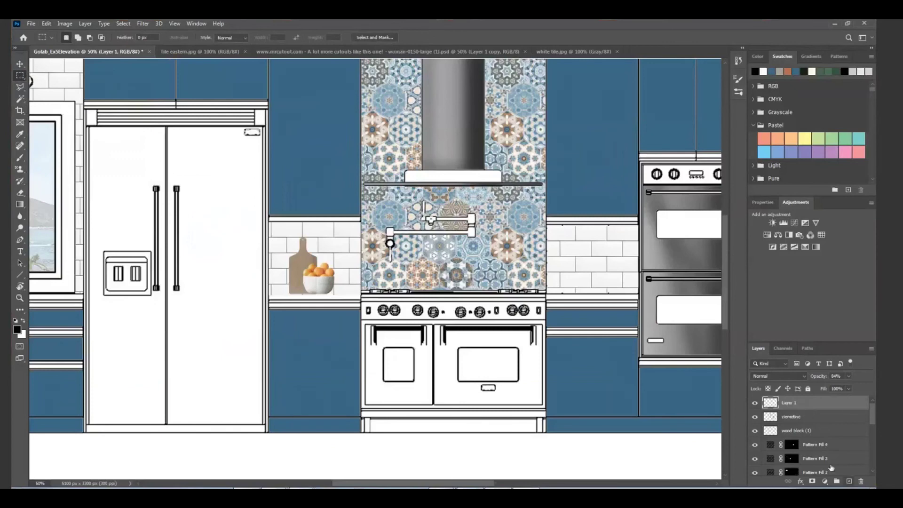
double_click(788, 405)
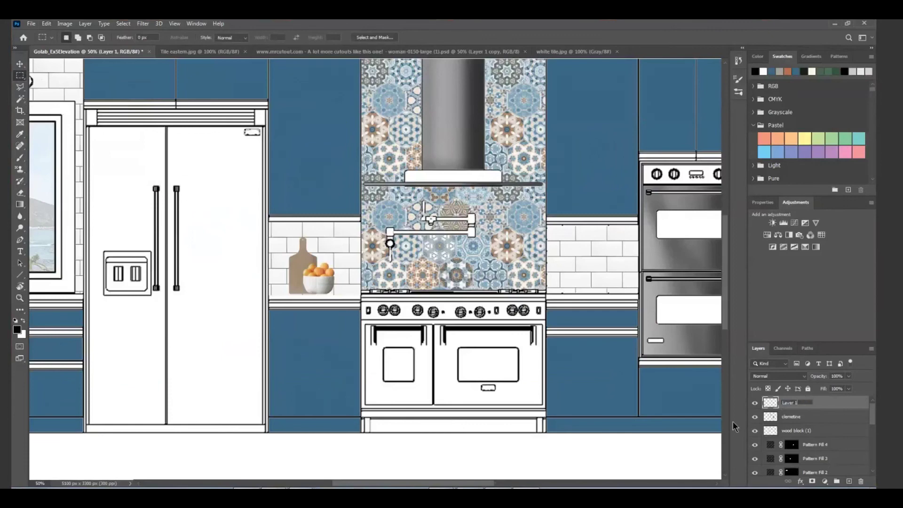
text(L)
text(Shadows)
Step: Marquee a thin strip of tile beneath the upper cabinet beside the refrigerator and brush a black shadow into it at 46% opacity
click(268, 220)
drag(269, 223, 362, 235)
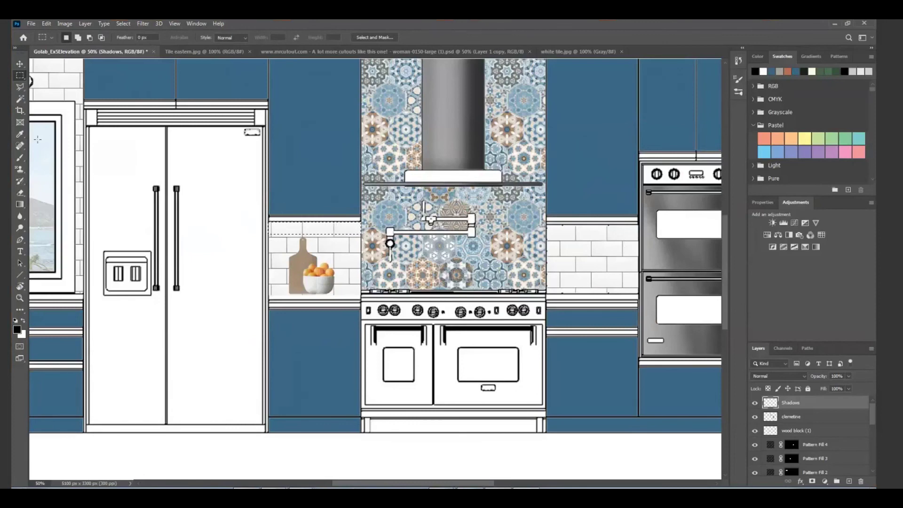
click(20, 157)
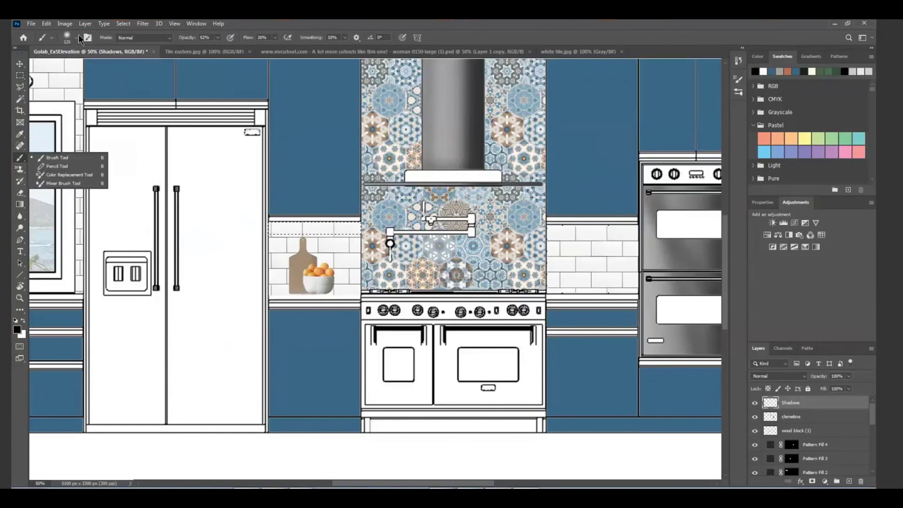
click(20, 158)
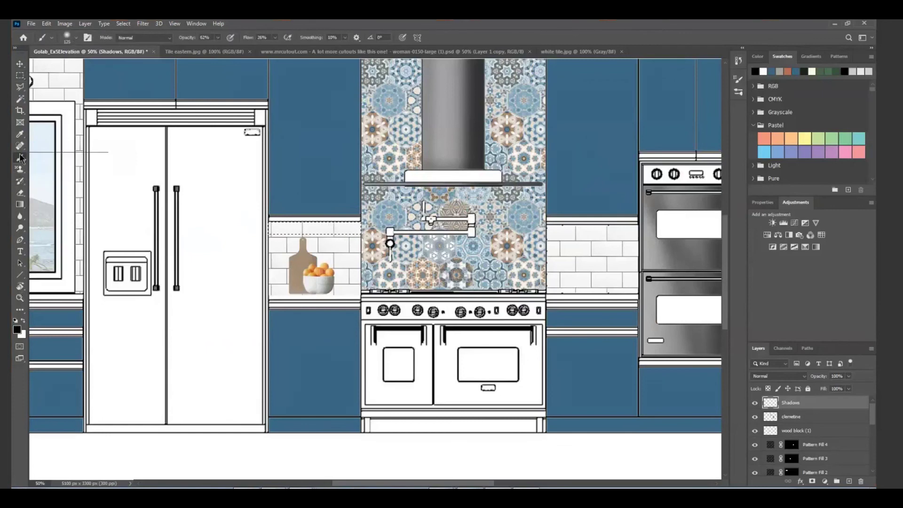
click(217, 37)
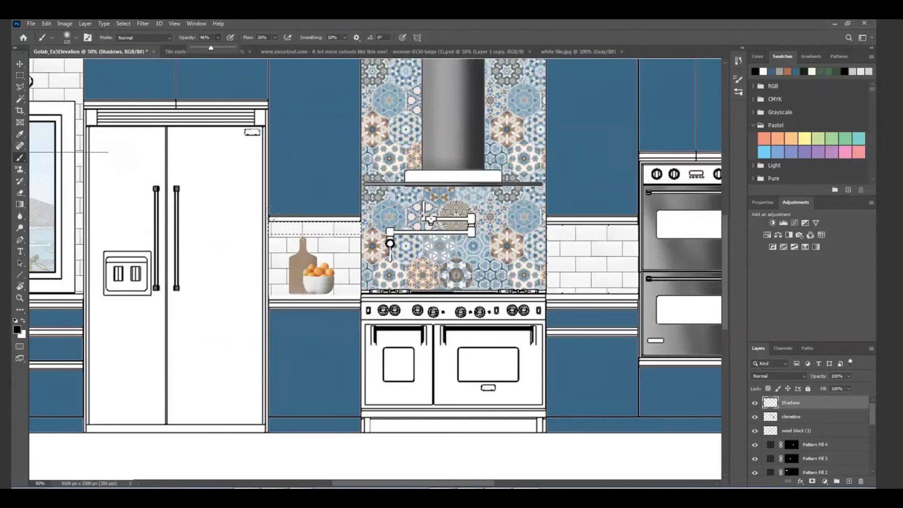
click(226, 214)
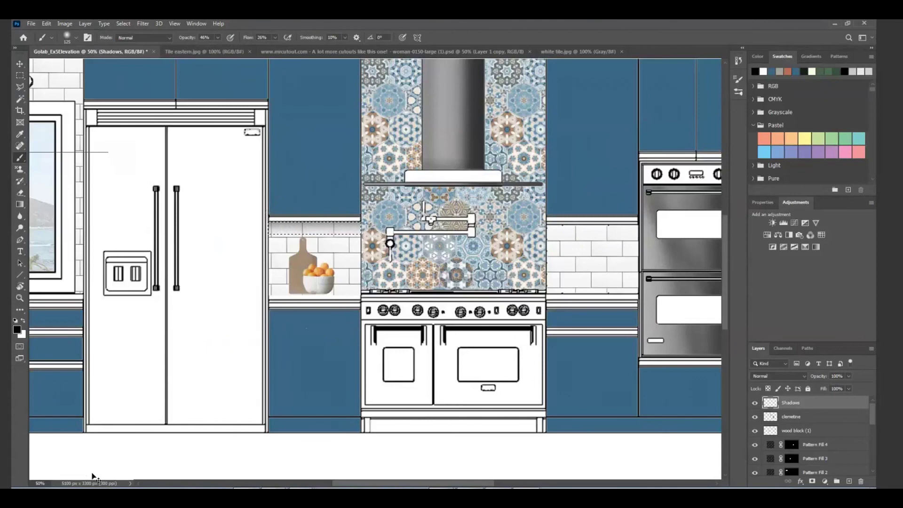
key(ctrl+d)
Step: Marquee a thin strip of tile beneath the upper cabinet beside the wall ovens and try to brush a black shadow into it
click(20, 75)
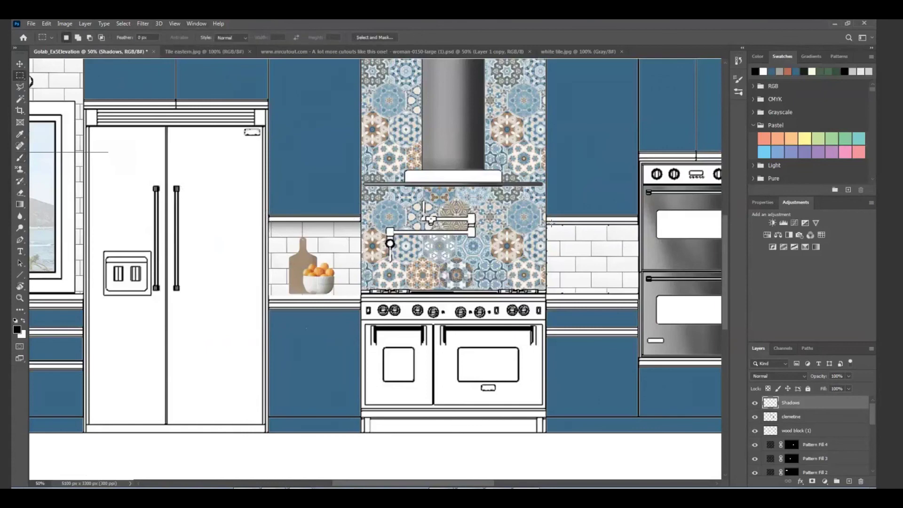
drag(546, 224, 639, 237)
click(19, 159)
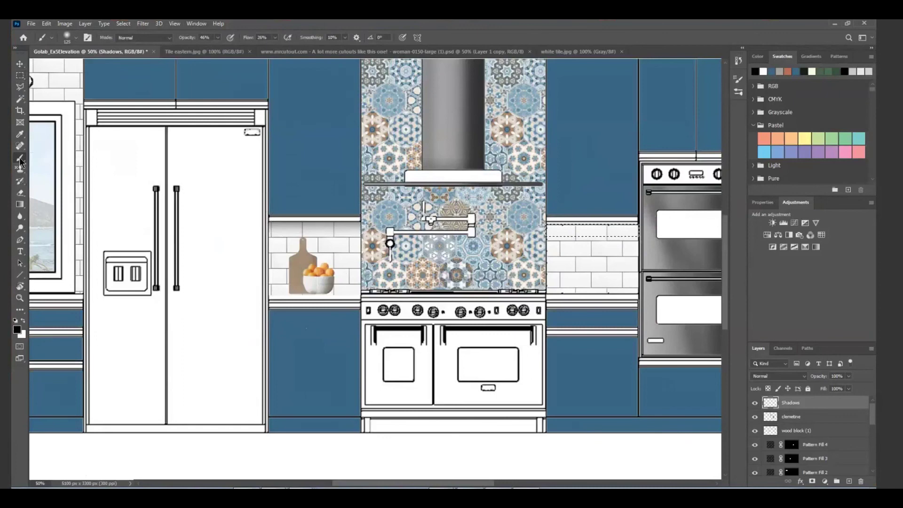
drag(549, 222, 600, 238)
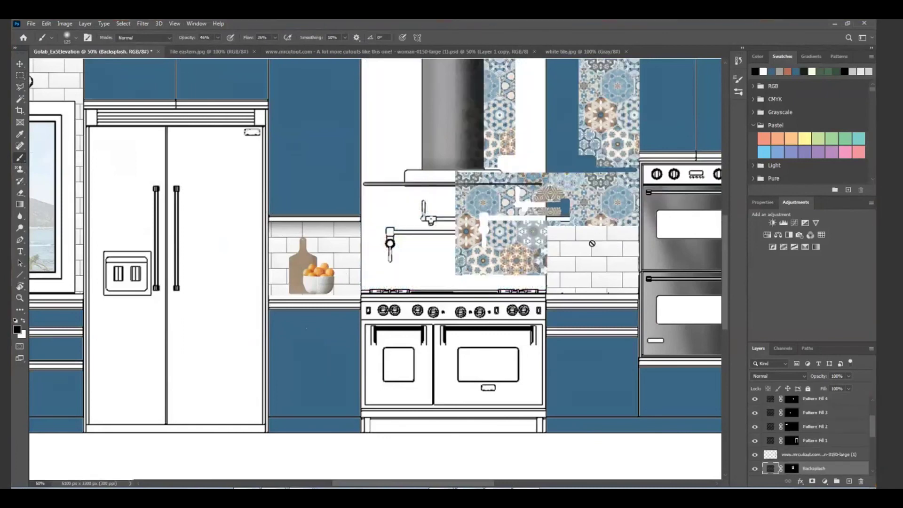
Step: Undo the accidental move of the Backsplash layer and make the Shadows layer active again
click(57, 24)
mouse_move(45, 23)
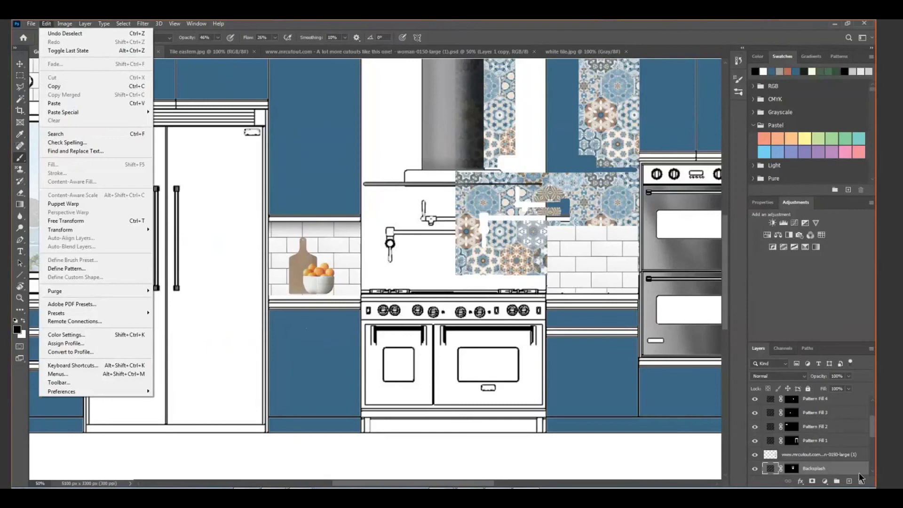
click(835, 470)
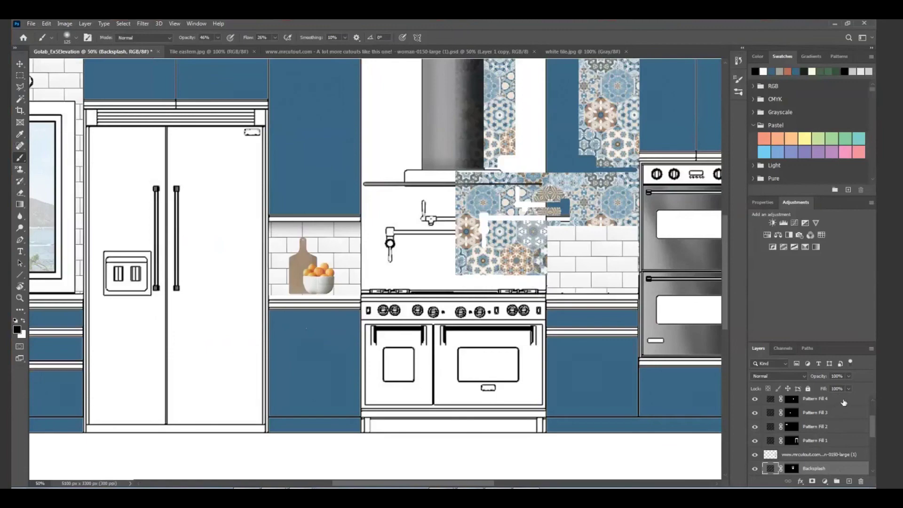
key(ctrl+z)
click(45, 24)
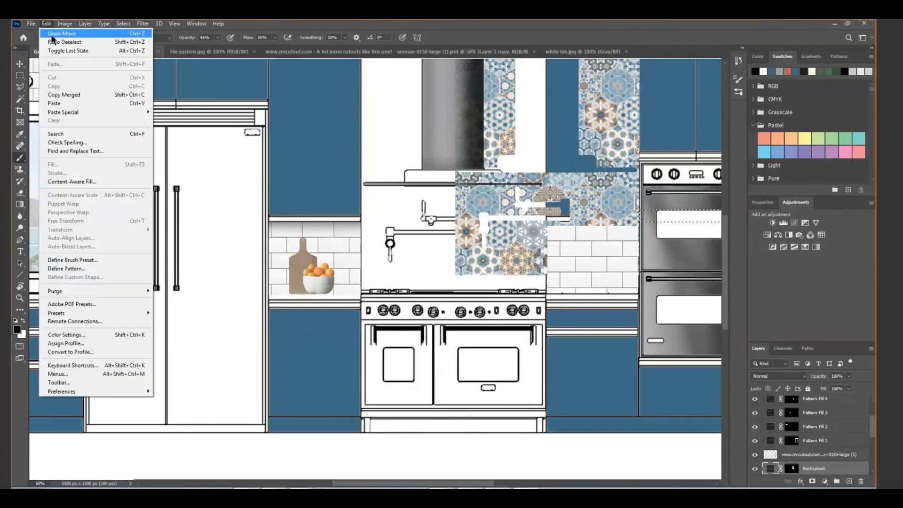
click(57, 34)
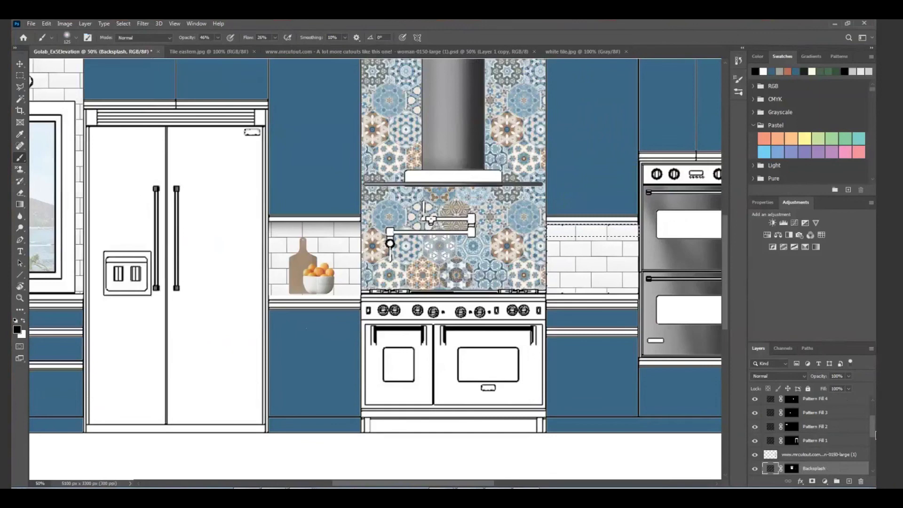
scroll(870, 423, up, 3)
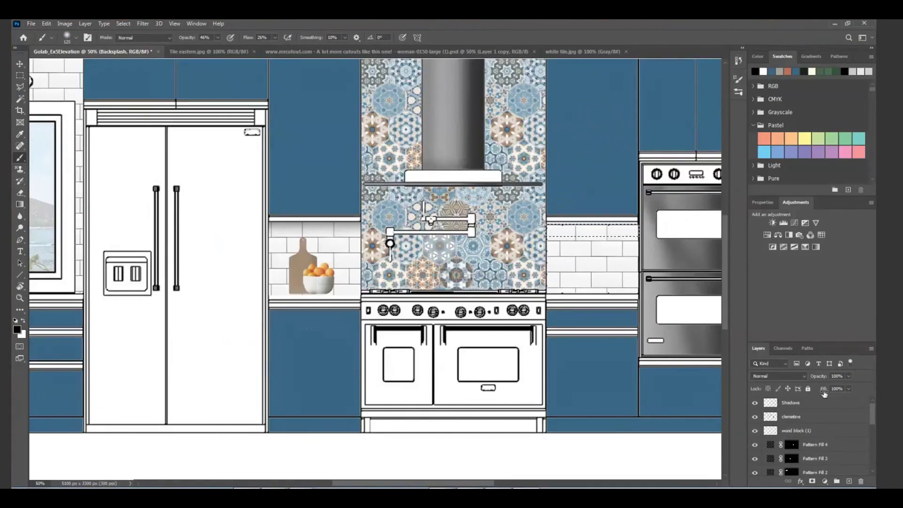
click(816, 403)
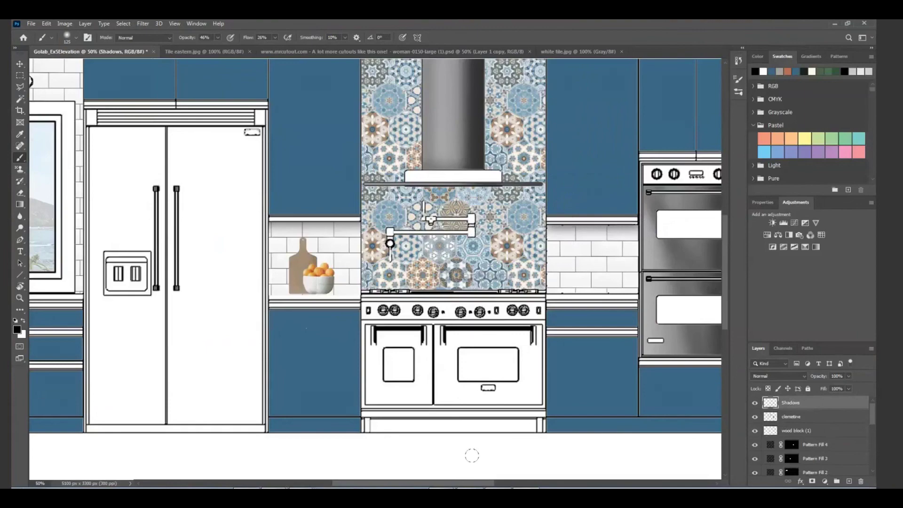
Step: Look over the whole elevation, from the window wall to the garden door, to check the shading at 25% zoom
scroll(432, 410, up, 5)
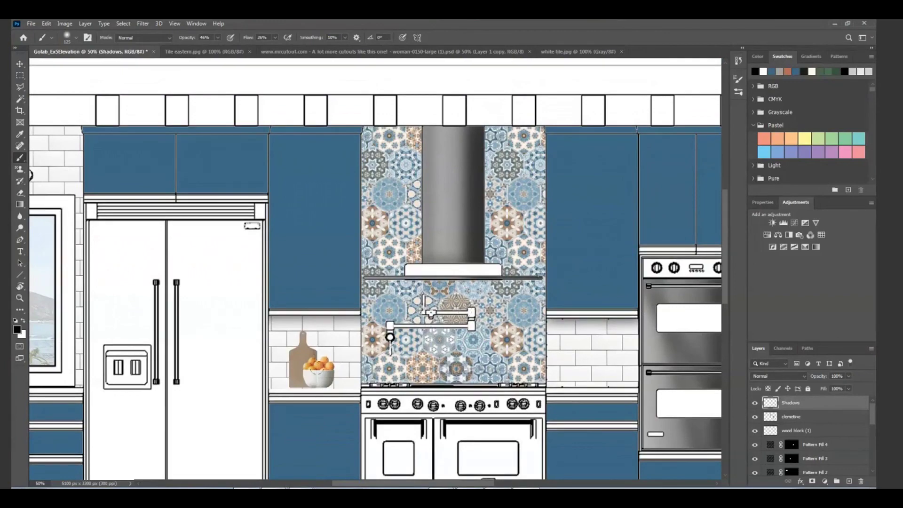
scroll(314, 371, down, 3)
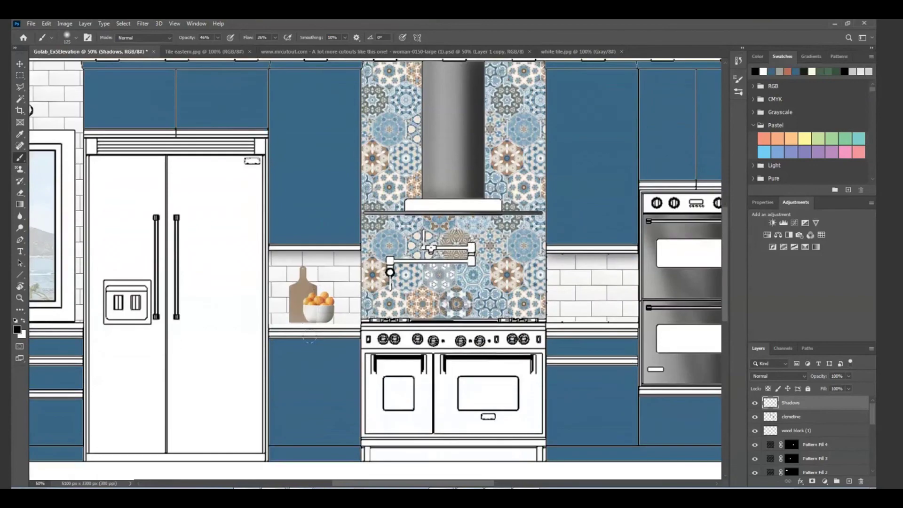
scroll(310, 337, down, 1)
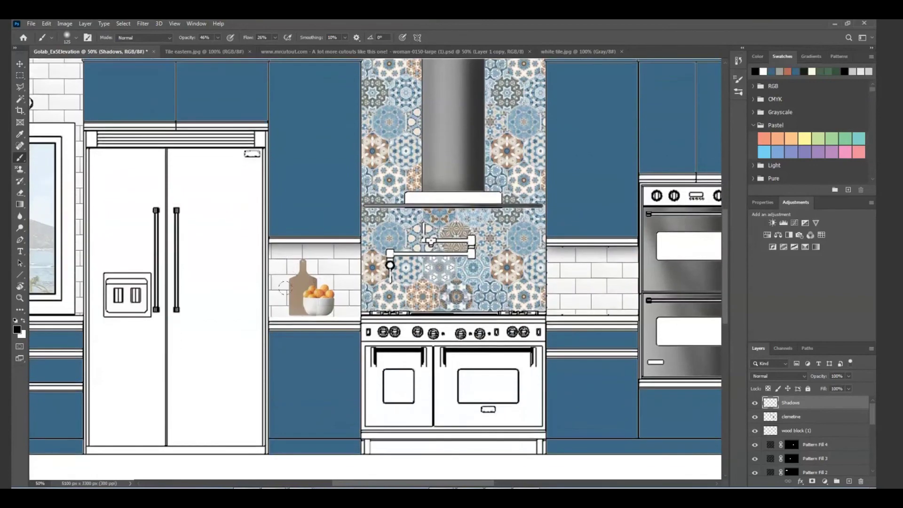
scroll(284, 288, up, 3)
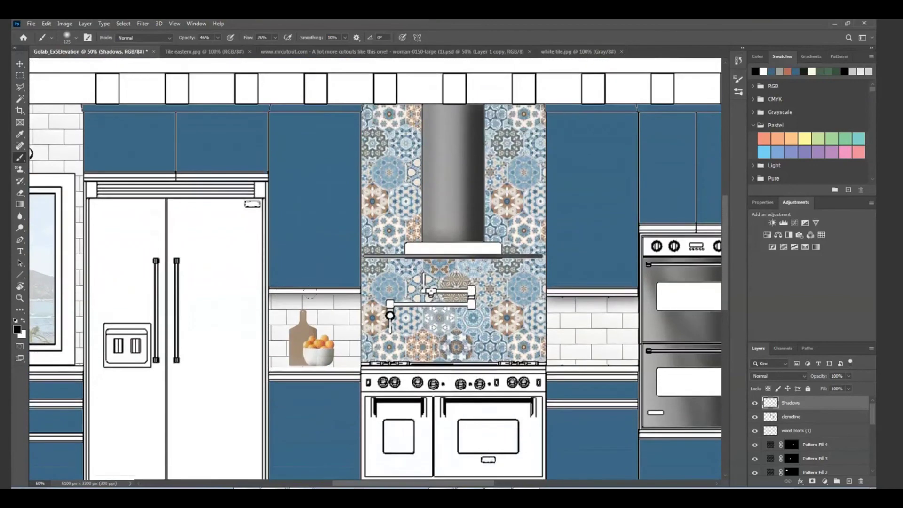
drag(485, 487, 433, 487)
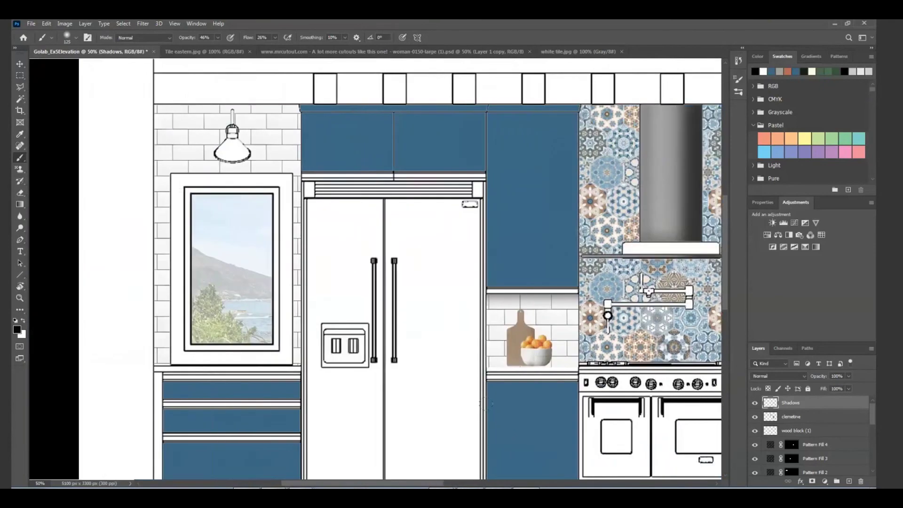
key(z)
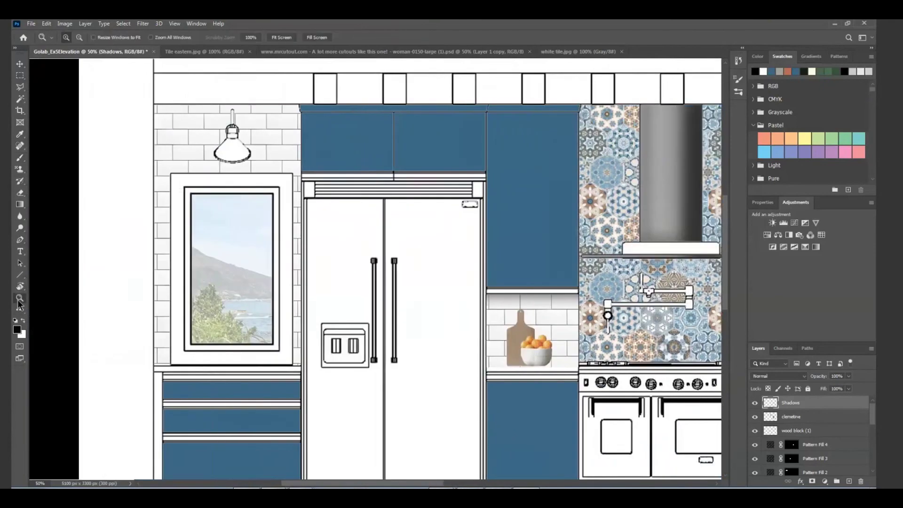
click(80, 37)
click(102, 105)
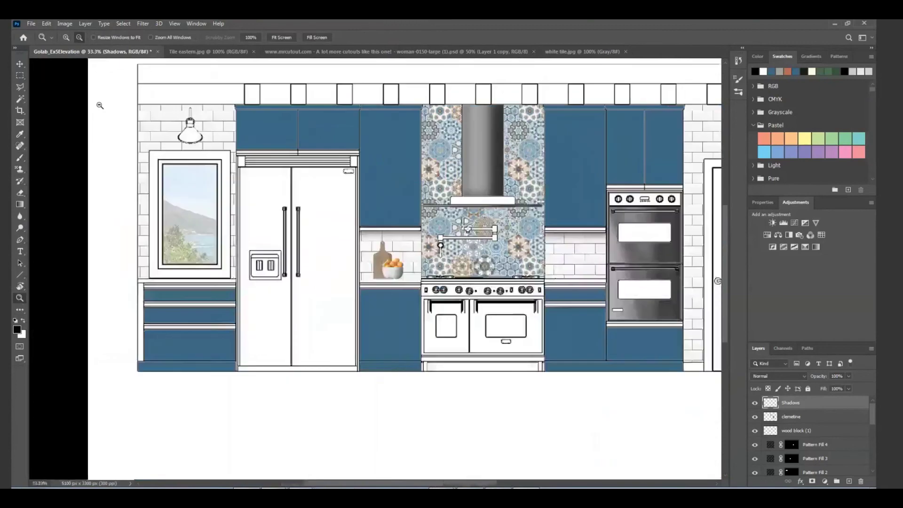
scroll(139, 232, up, 3)
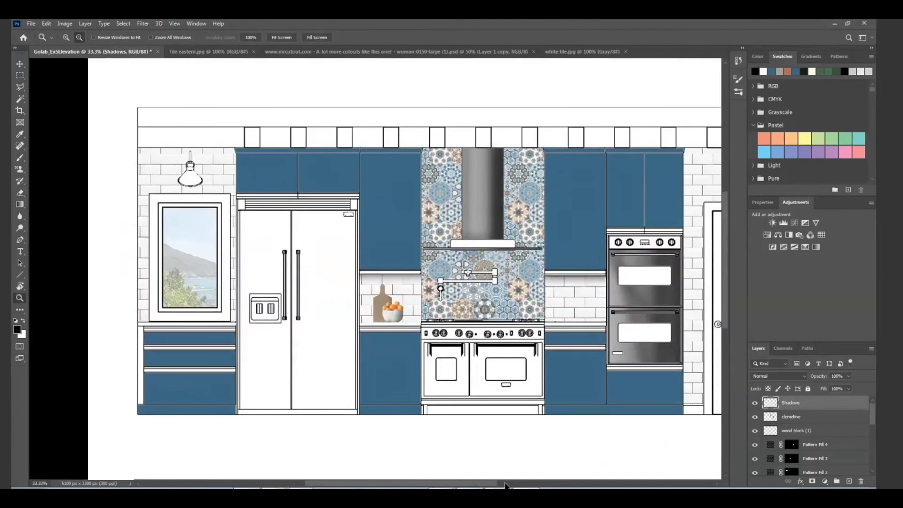
scroll(429, 488, right, 5)
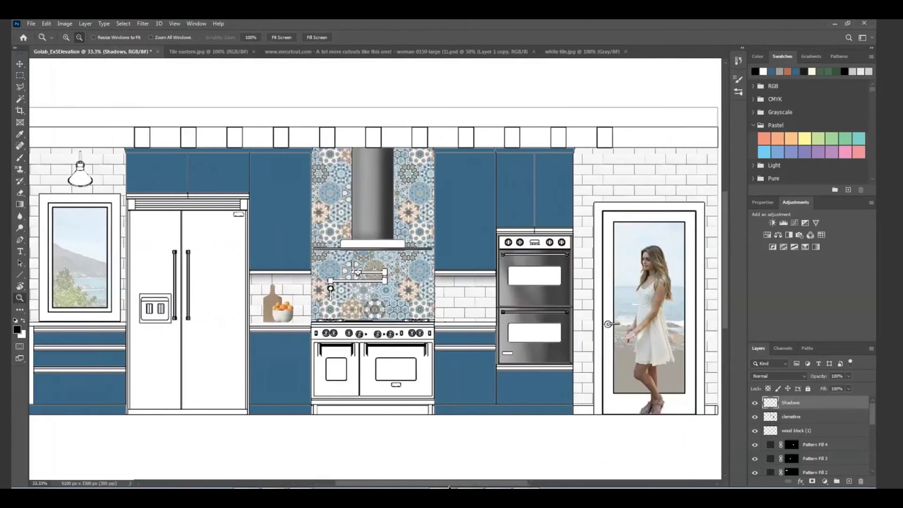
scroll(427, 449, down, 1)
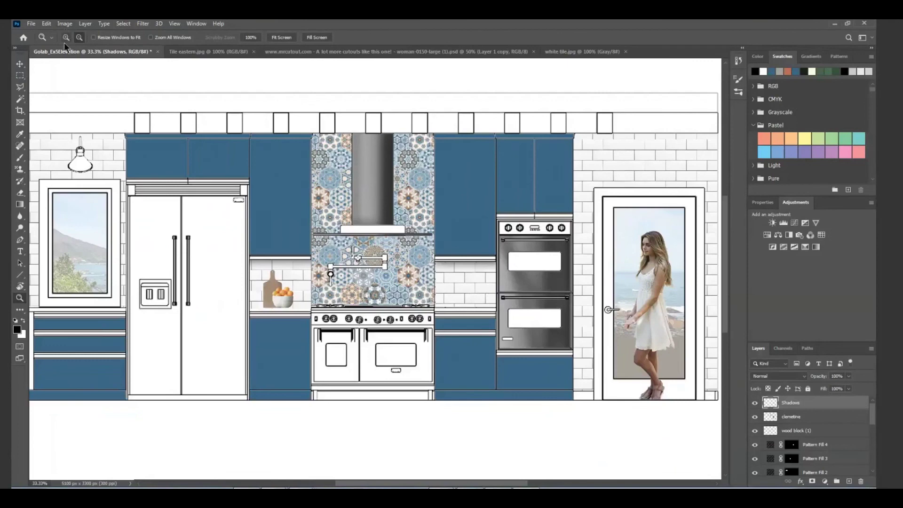
click(120, 86)
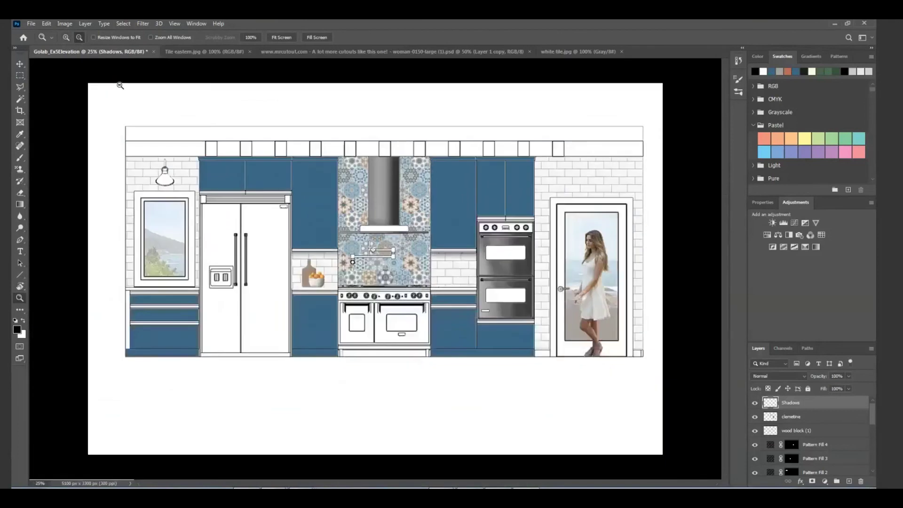
Step: Marquee a narrow full-height strip along the elevation's window-side edge and add the long blank band above the beam ends
key(m)
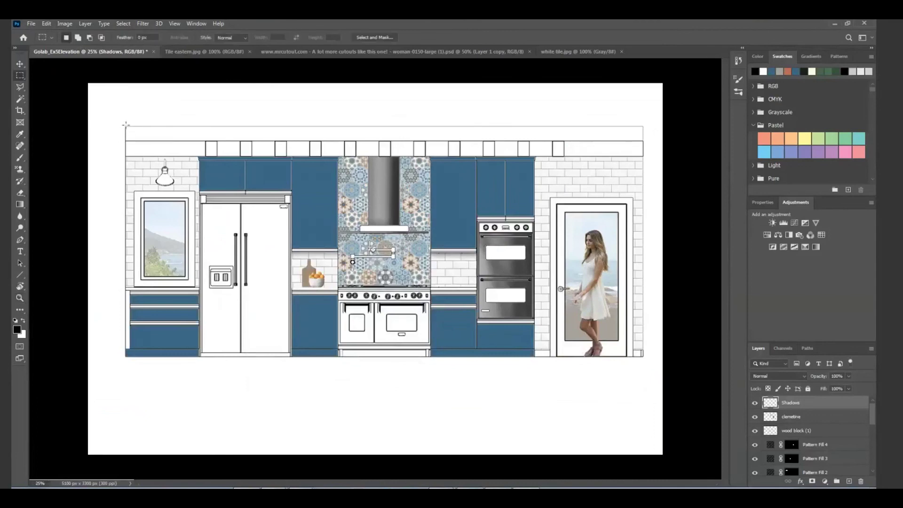
mouse_move(126, 126)
mouse_down()
mouse_move(135, 151)
mouse_move(140, 353)
mouse_up()
mouse_move(127, 125)
mouse_down()
mouse_move(530, 161)
mouse_move(705, 155)
mouse_move(651, 136)
mouse_move(646, 146)
mouse_up()
Step: Brush black shadows along the ceiling band and window-side edge at 54% opacity, raise the brush opacity to 99% and clear the selection
click(21, 158)
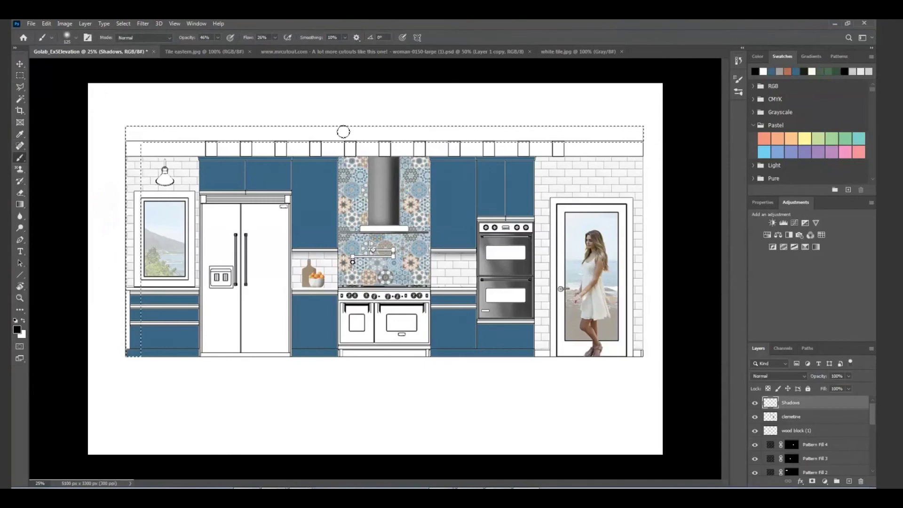
click(218, 38)
drag(216, 48, 222, 49)
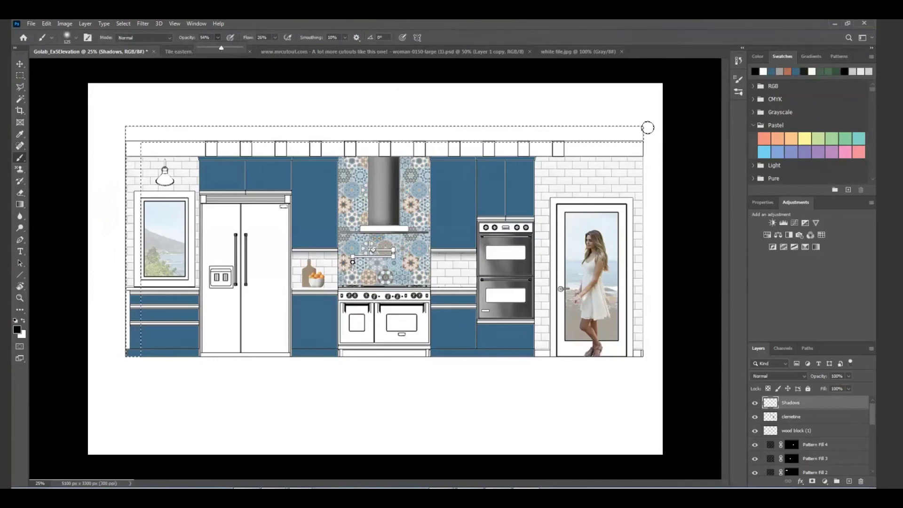
drag(647, 127, 172, 121)
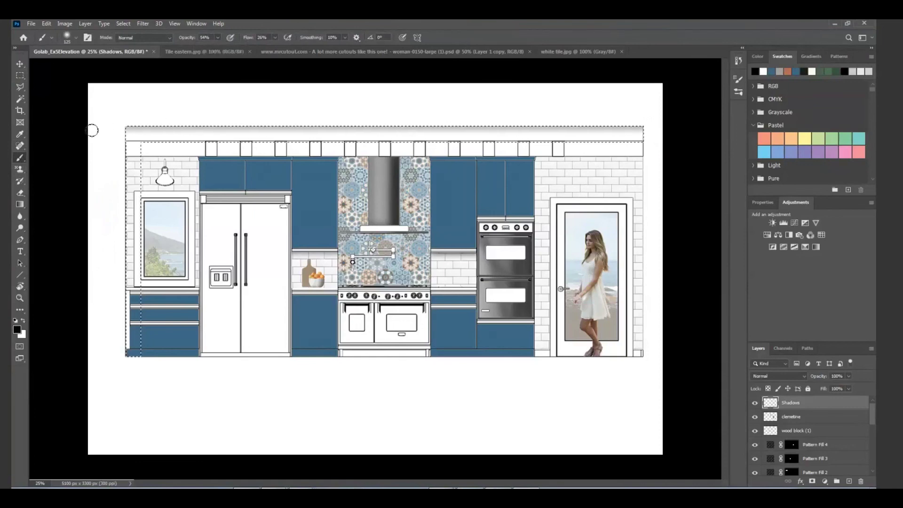
drag(126, 365, 112, 122)
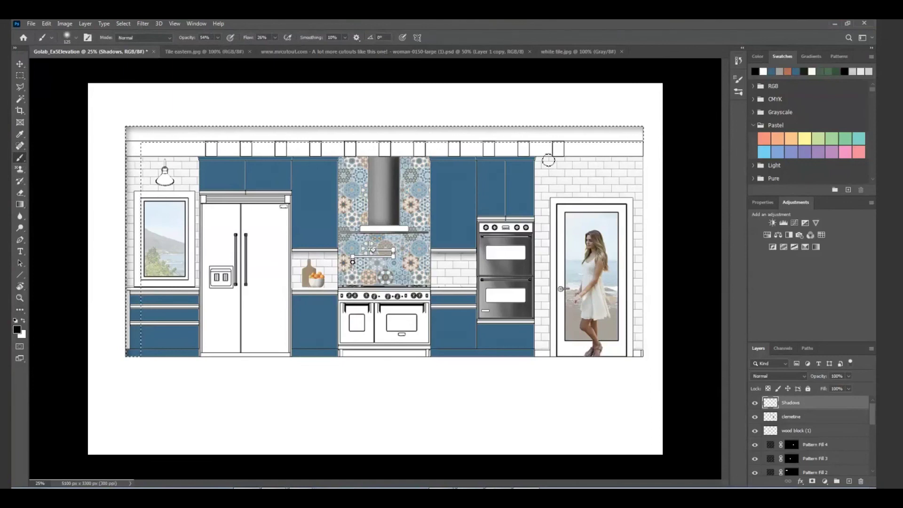
key(9)
key(9)
key(ctrl+d)
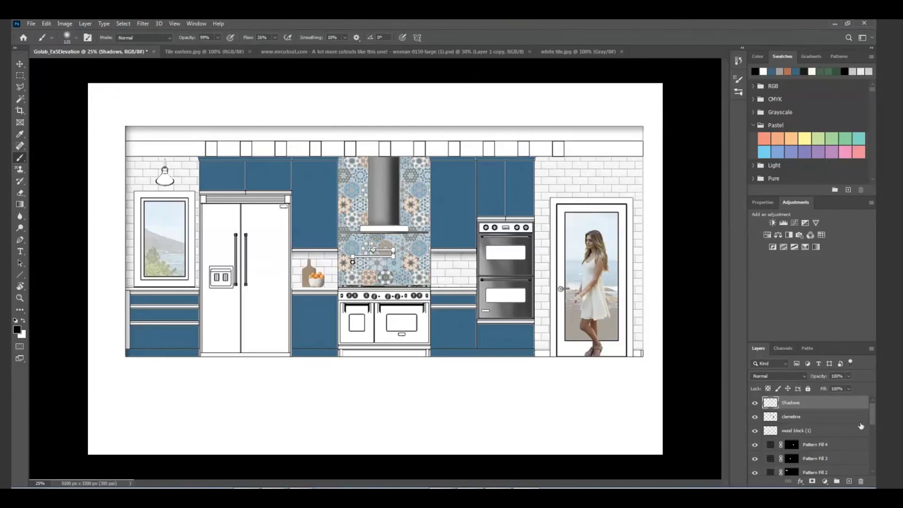
Step: Add a drop shadow to the wood block (1) layer with its angle set to 130°
drag(872, 411, 873, 420)
click(788, 432)
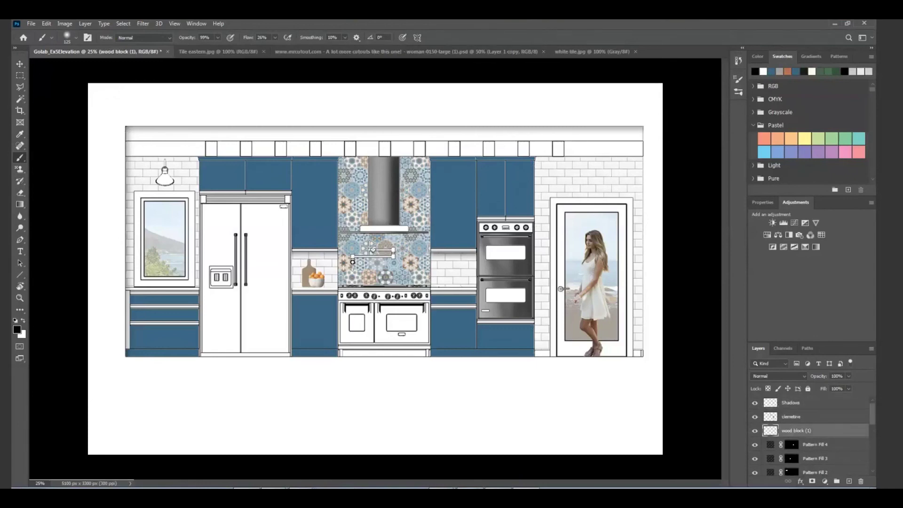
click(801, 482)
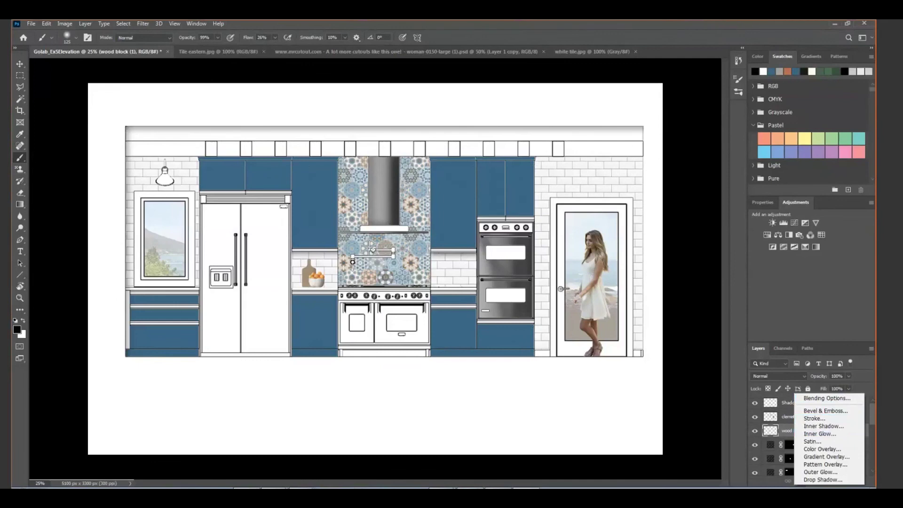
click(819, 479)
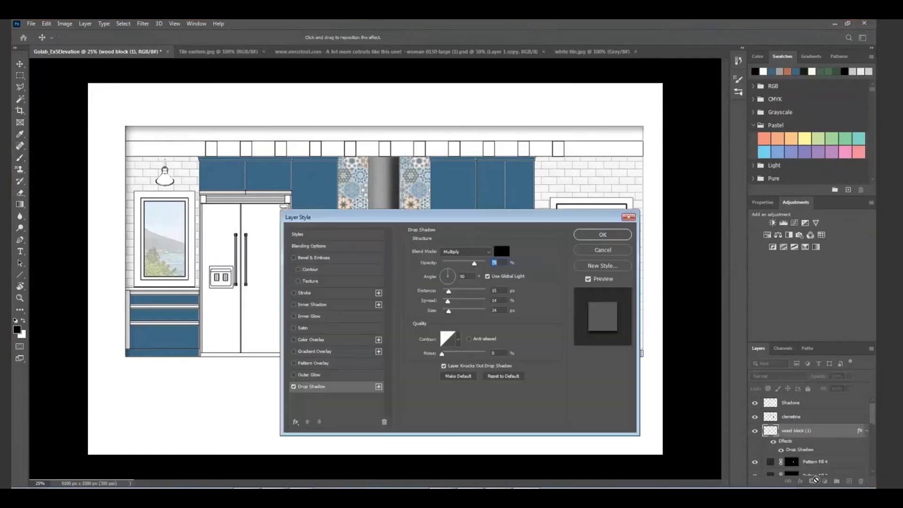
click(470, 278)
key(BackSpace)
key(BackSpace)
text(130)
drag(460, 217, 644, 121)
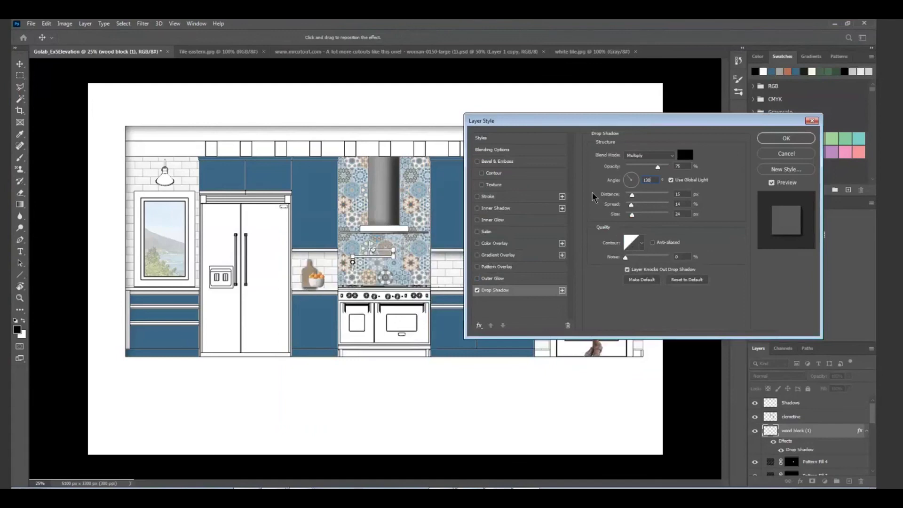
Step: Set the wood block's drop shadow to 160° angle, 8% spread and 4 px size, slightly lower its opacity, and reselect the Shadows layer
click(631, 205)
mouse_move(632, 205)
mouse_down()
mouse_move(627, 195)
mouse_move(627, 215)
mouse_up()
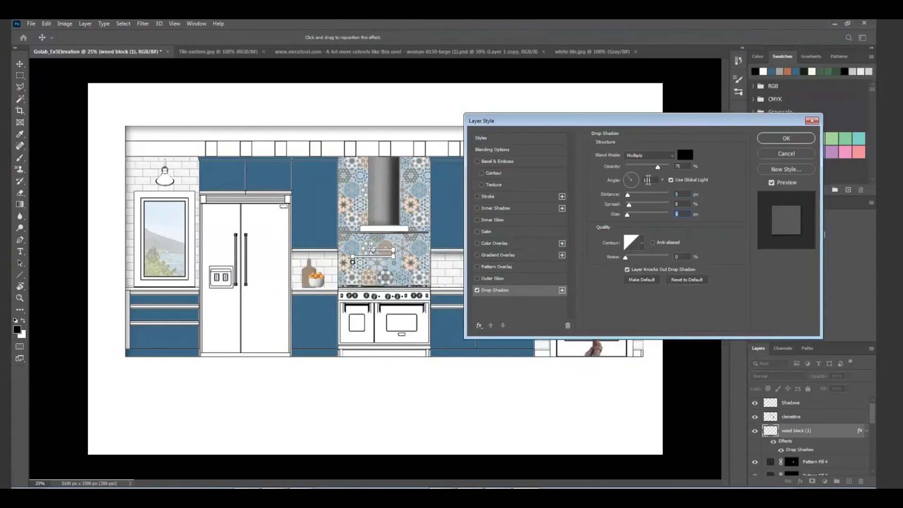
text(160)
drag(627, 196, 631, 197)
drag(658, 122, 640, 213)
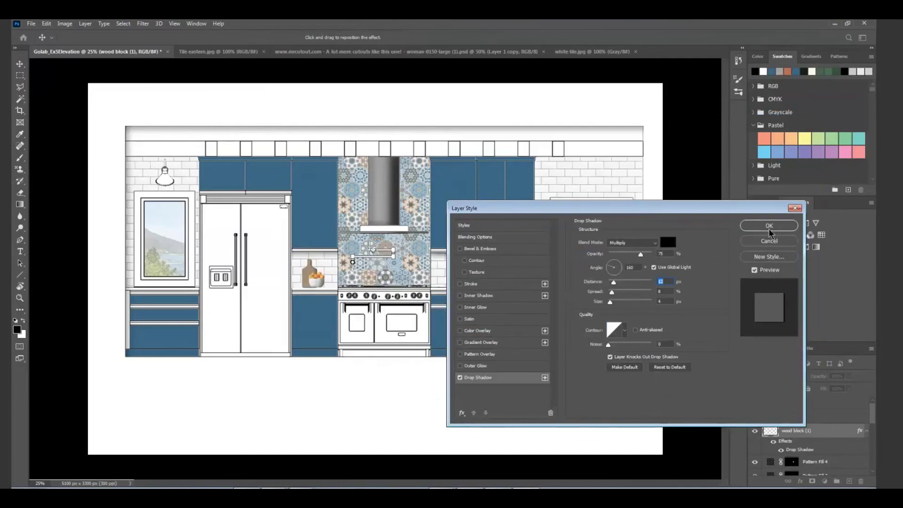
drag(640, 256, 636, 256)
click(773, 225)
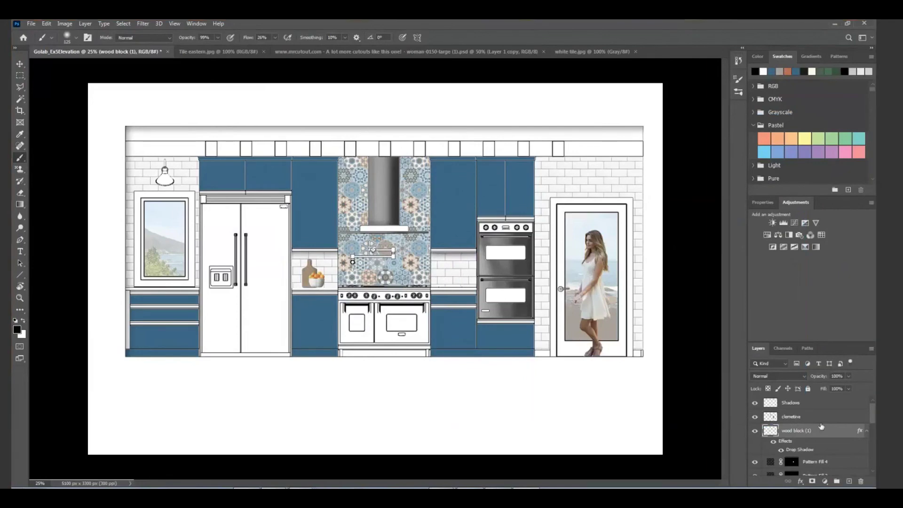
click(822, 404)
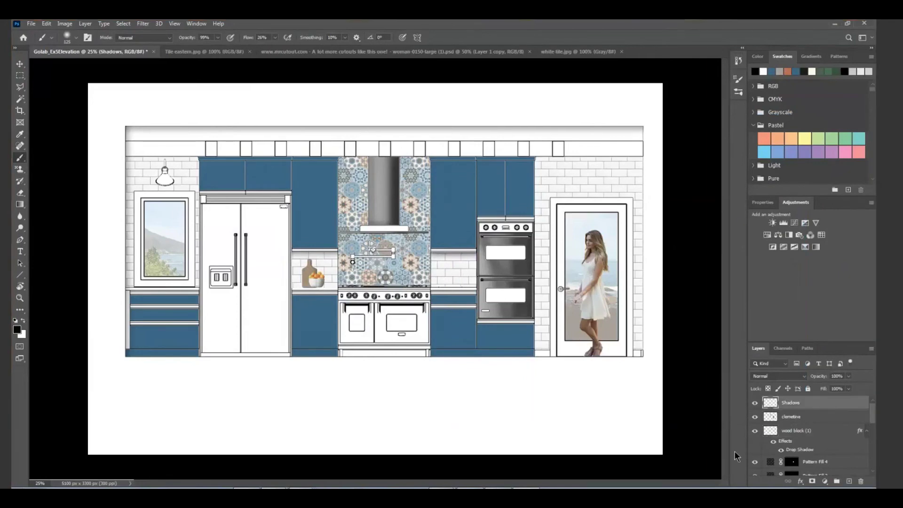